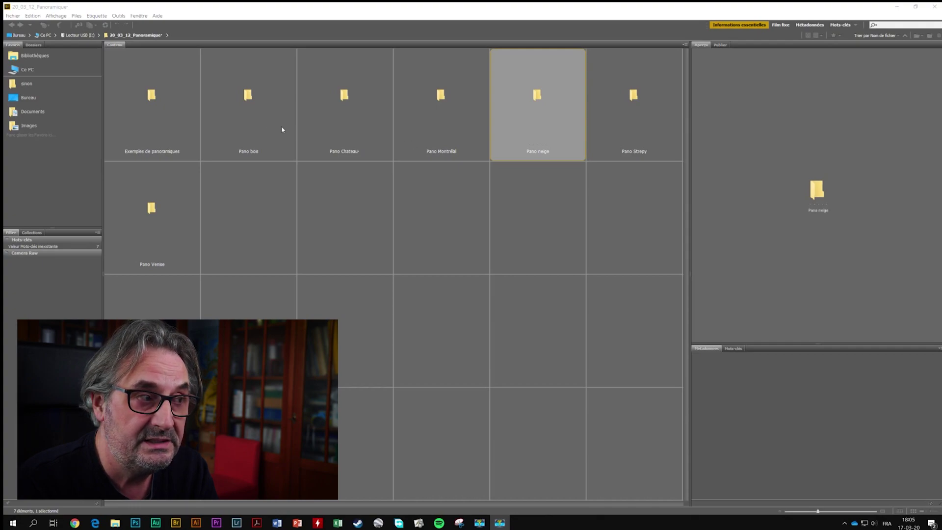
Open the Pano Chateau folder, view its three images full screen, and return to the parent folder.
double_click(348, 121)
click(195, 120)
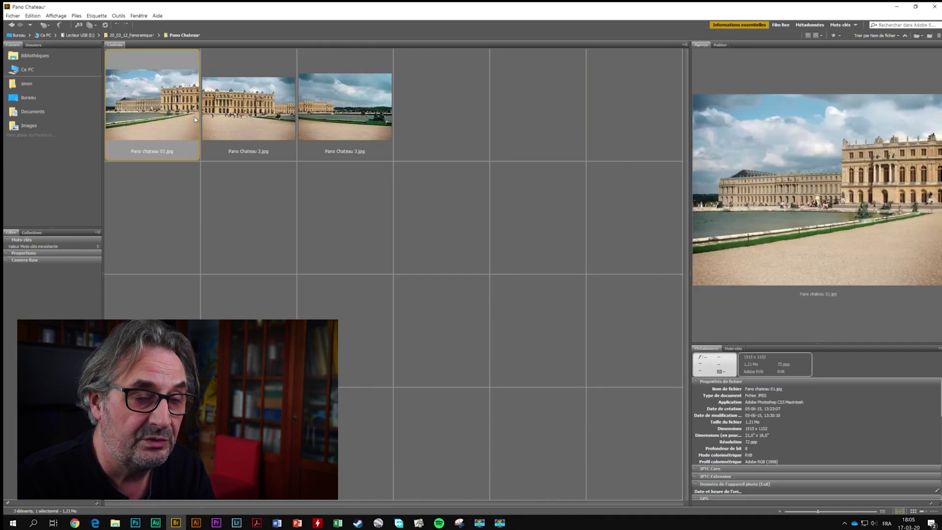
key(space)
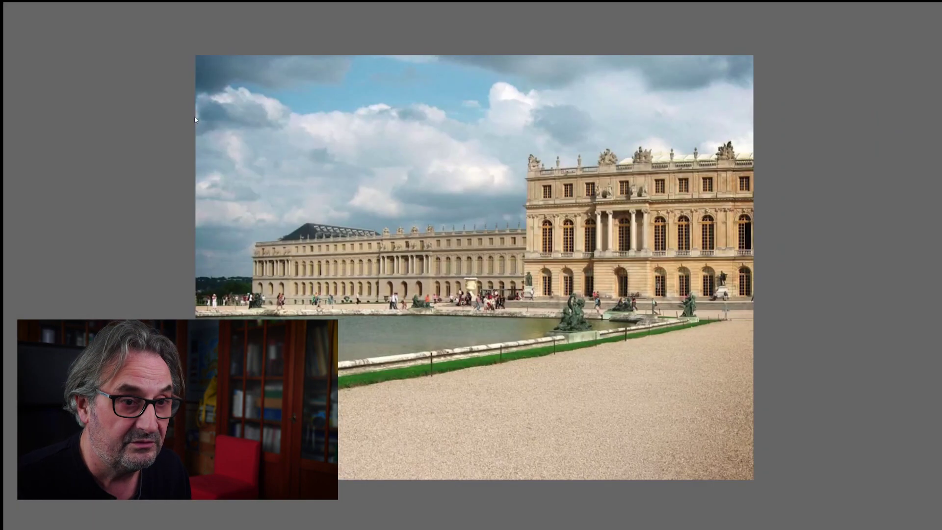
key(Right)
key(Right)
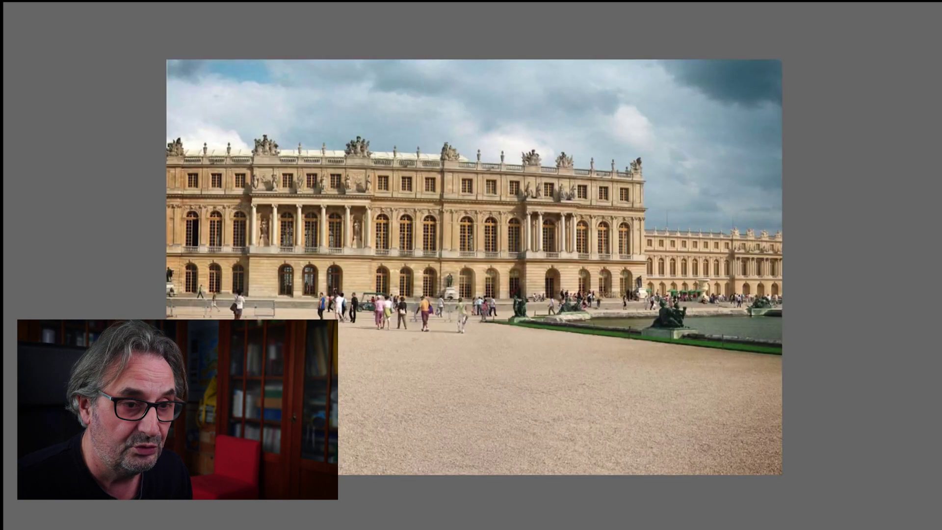
key(Right)
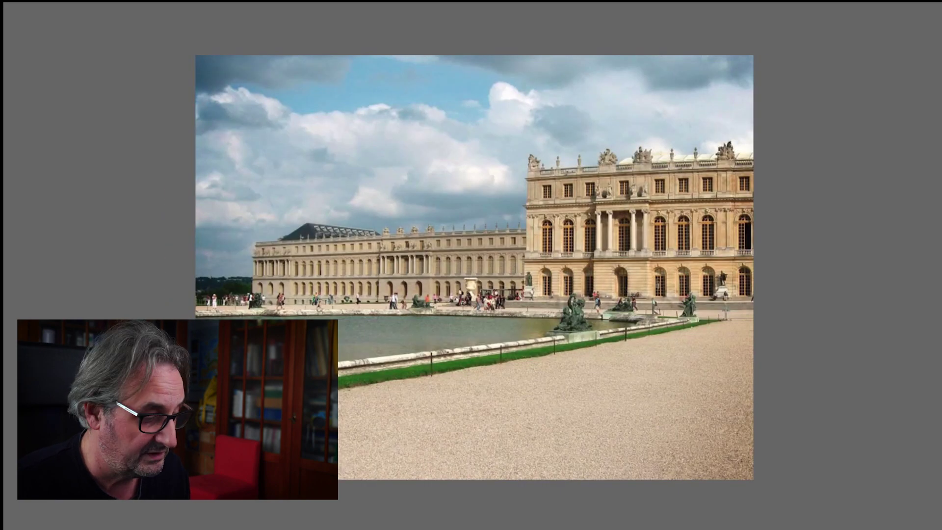
key(space)
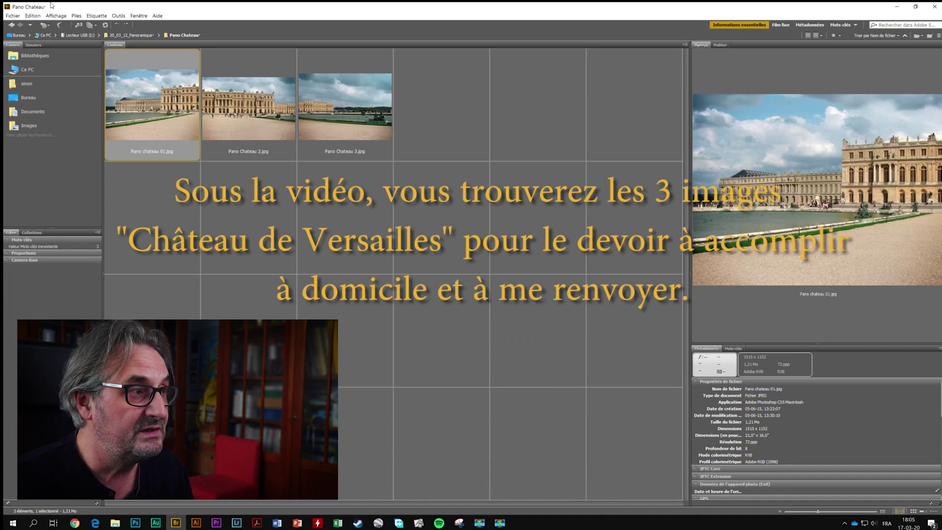
click(12, 25)
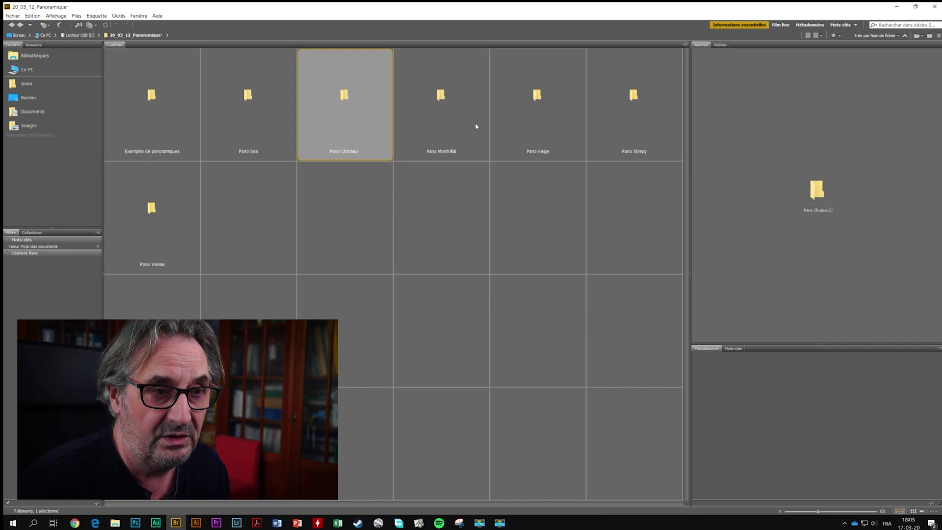
Open the Pano neige folder, select image1.jpg through image4.jpg and enlarge their preview area.
double_click(528, 112)
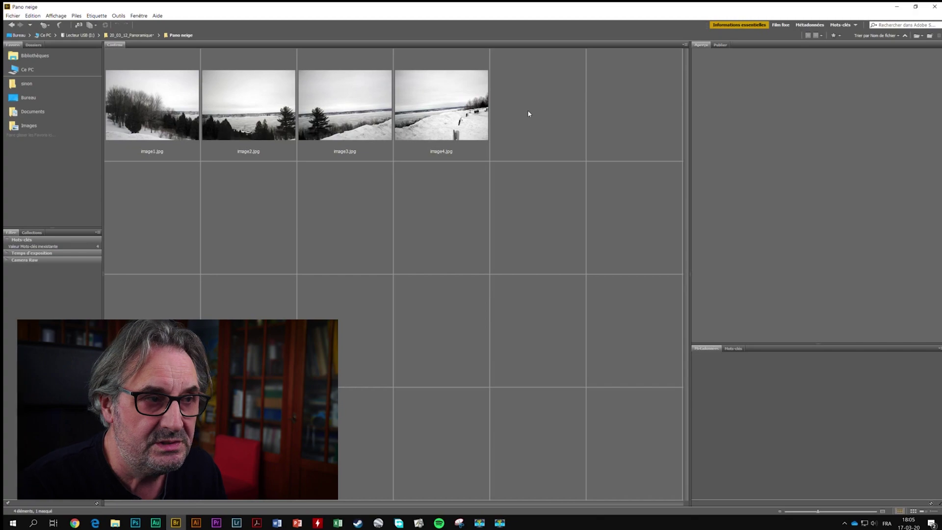
click(138, 129)
click(230, 116)
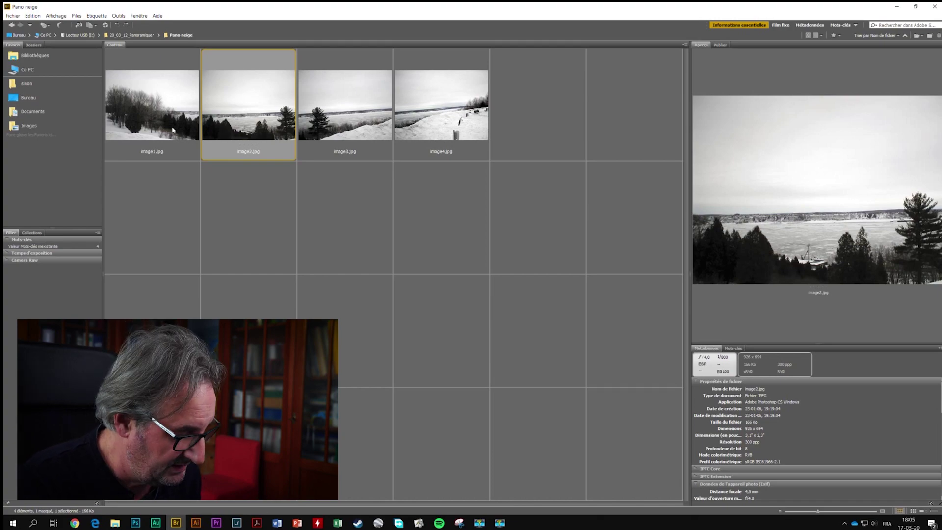
click(172, 126)
ctrl+click(240, 115)
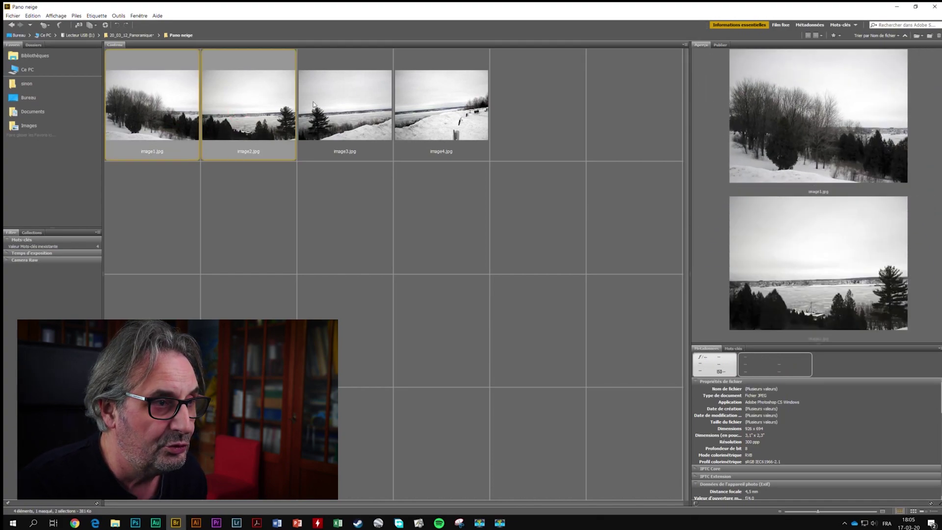
ctrl+click(347, 101)
ctrl+click(432, 93)
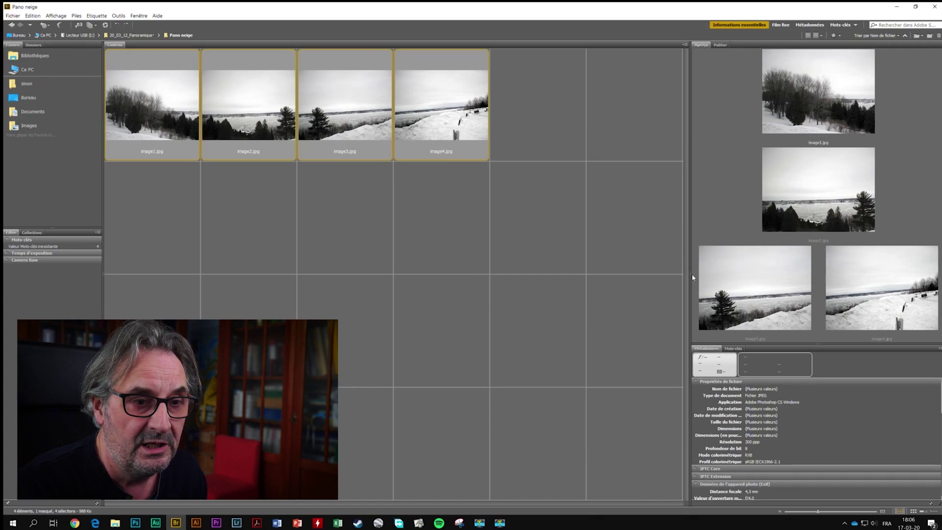
drag(691, 274, 506, 293)
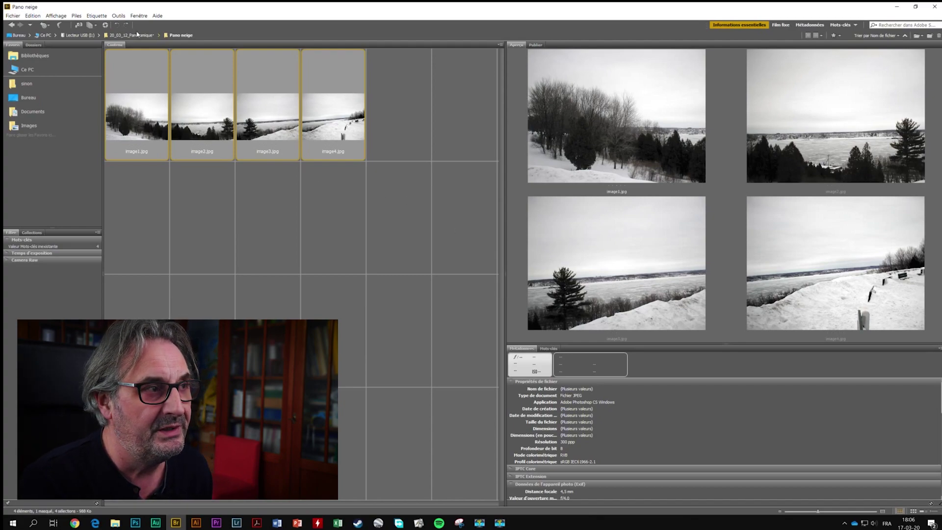
Merge the four selected snow images in Photoshop with Photomerge, using the Auto layout and image blending.
click(118, 16)
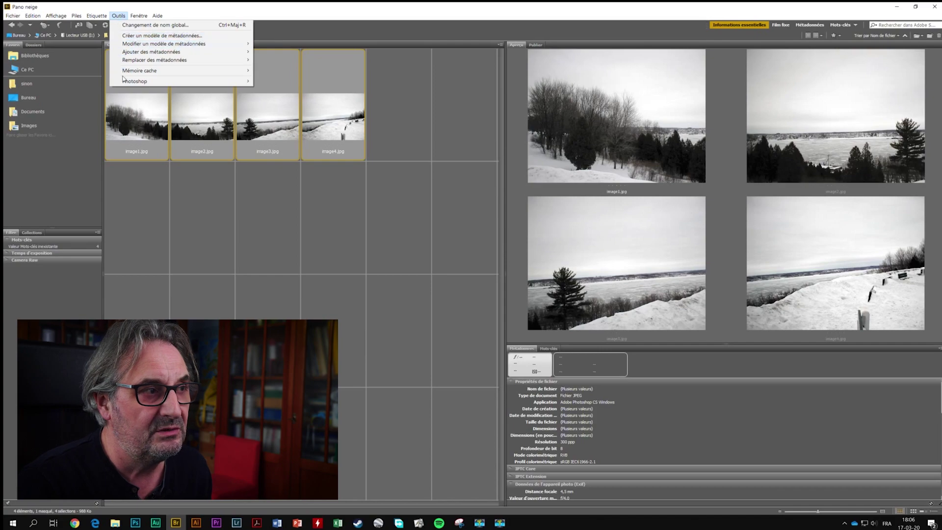
mouse_move(231, 82)
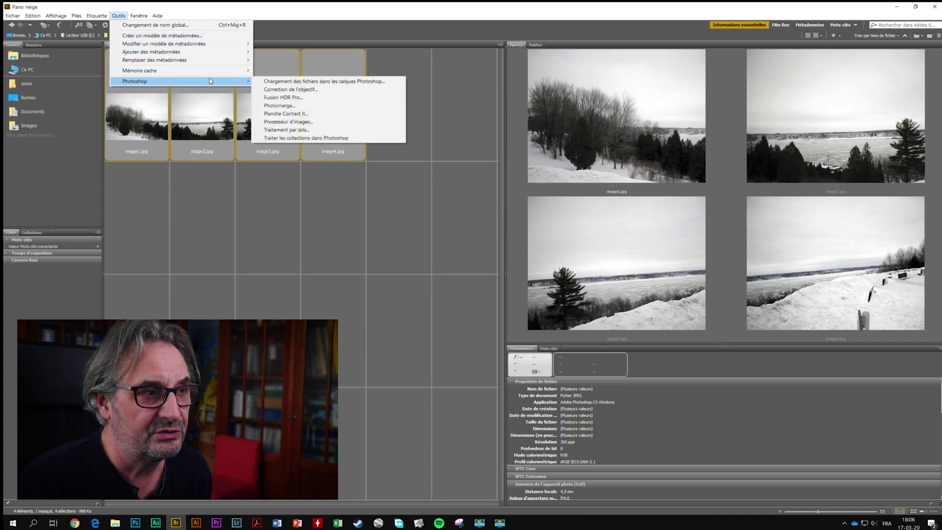
click(359, 107)
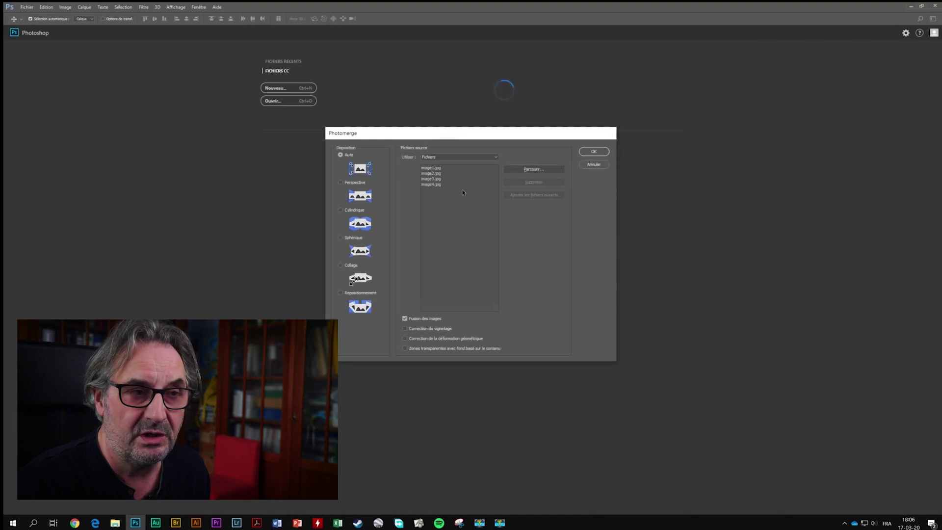
click(342, 156)
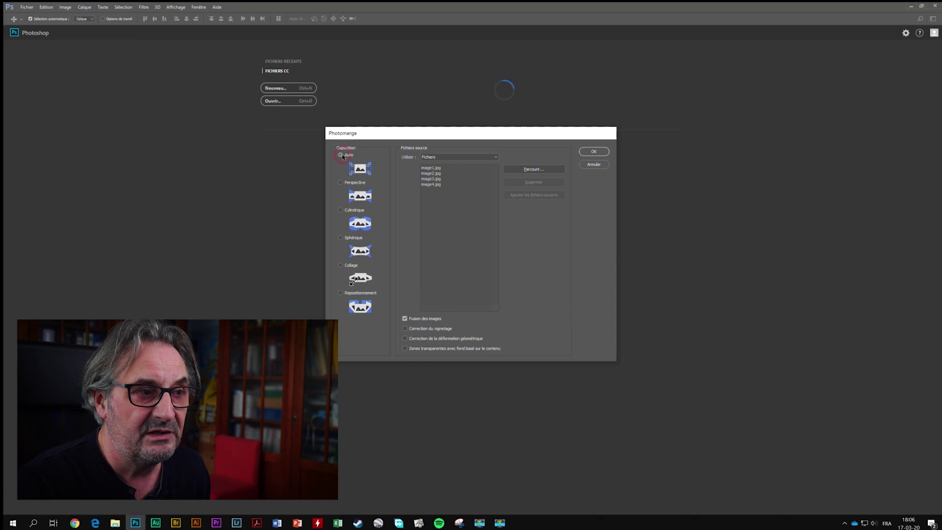
click(591, 153)
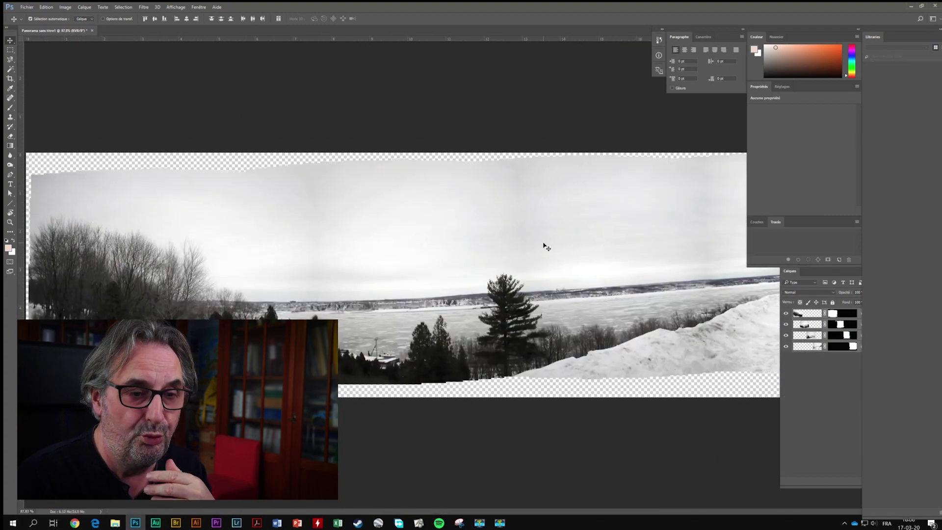
Examine the whole merged panorama for seams, hiding and reshowing the image1, image2 and image3 layers.
key(ctrl+minus)
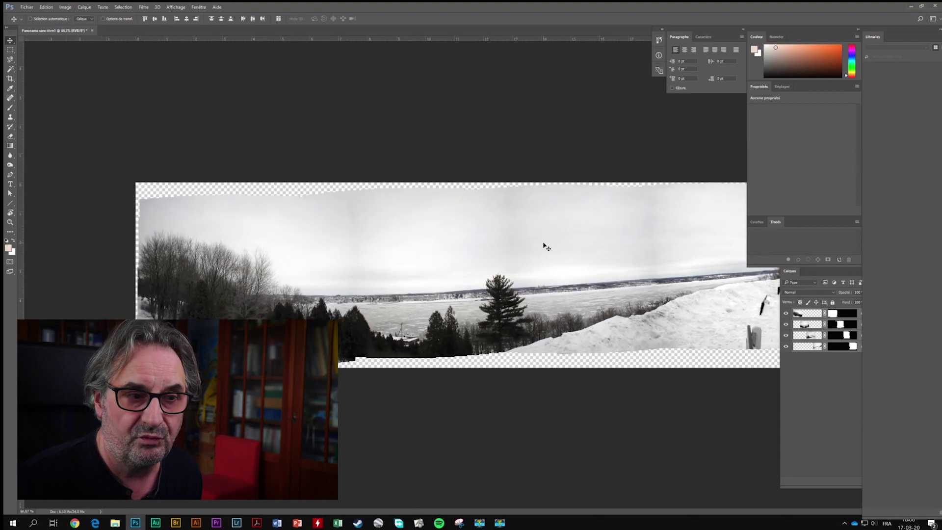
key(ctrl+minus)
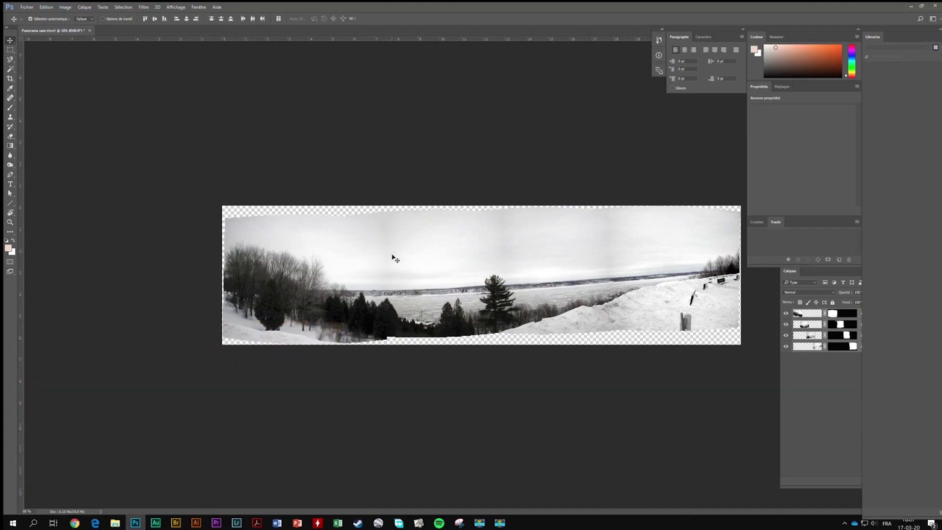
click(385, 228)
click(603, 228)
click(731, 221)
click(786, 313)
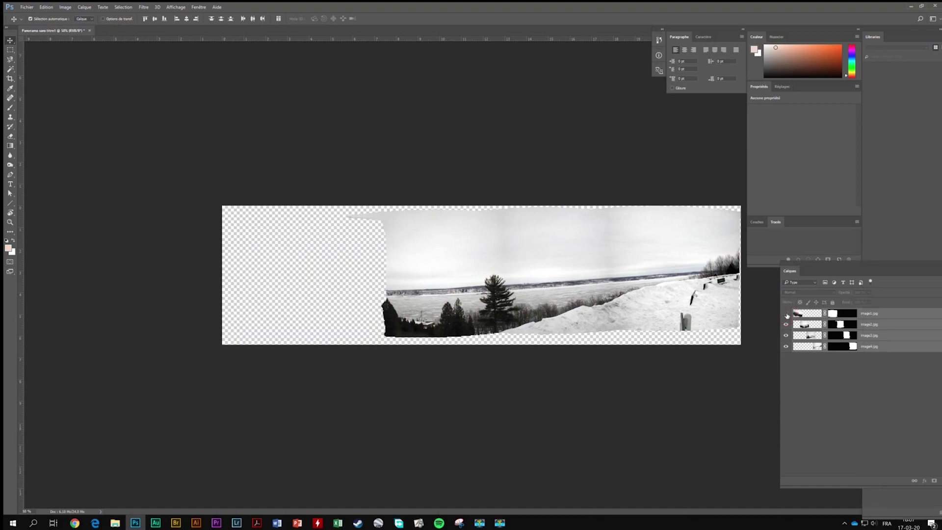
click(787, 314)
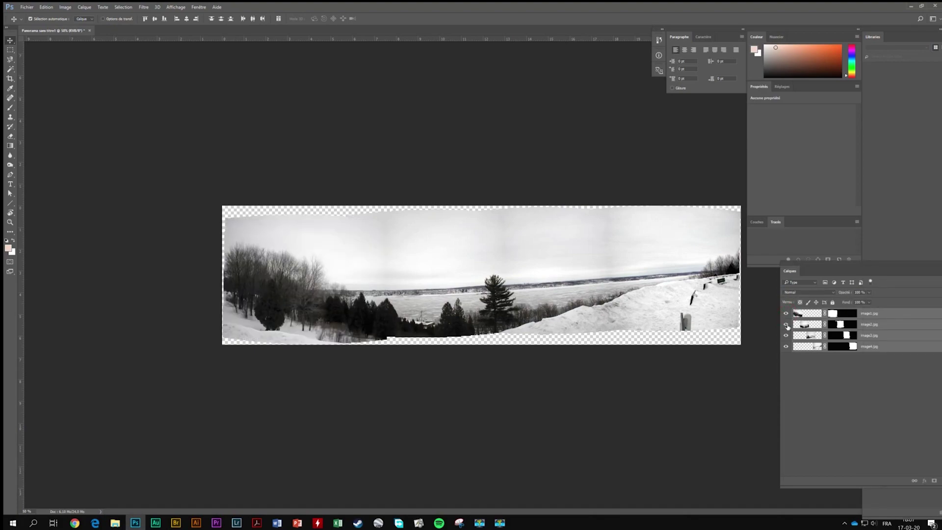
click(787, 325)
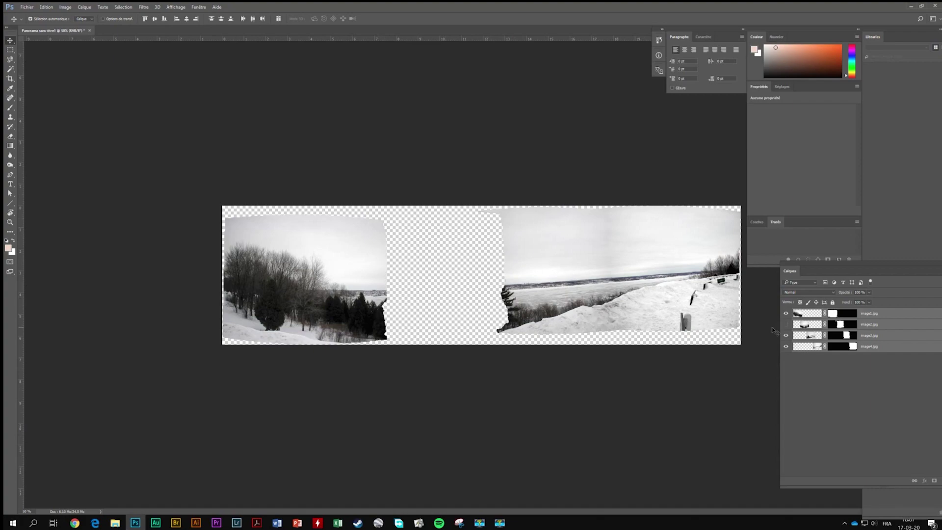
click(787, 336)
click(787, 335)
click(785, 325)
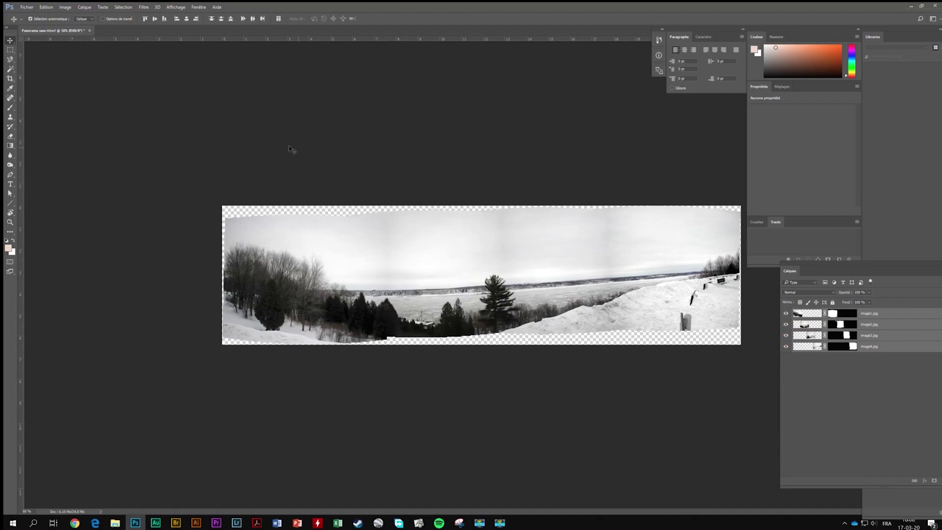
Close the merged panorama without saving it and switch back to Adobe Bridge.
click(89, 31)
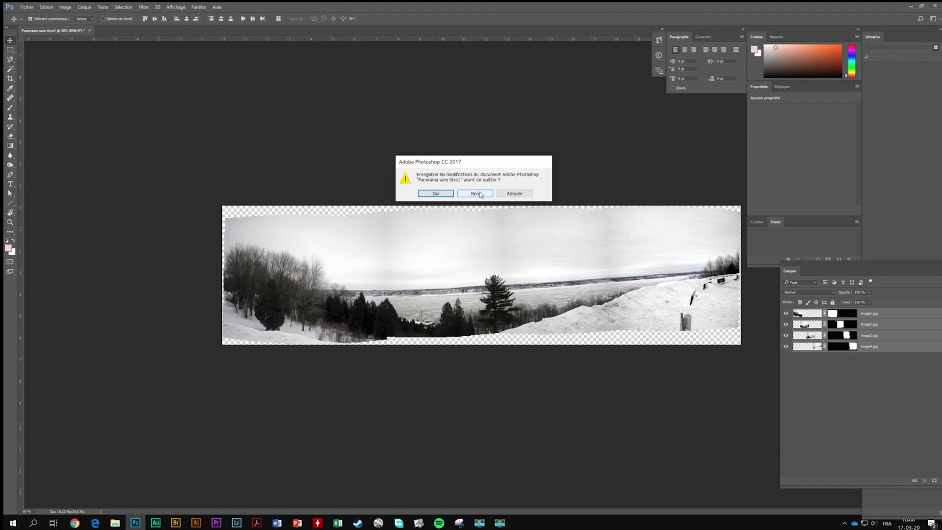
click(479, 194)
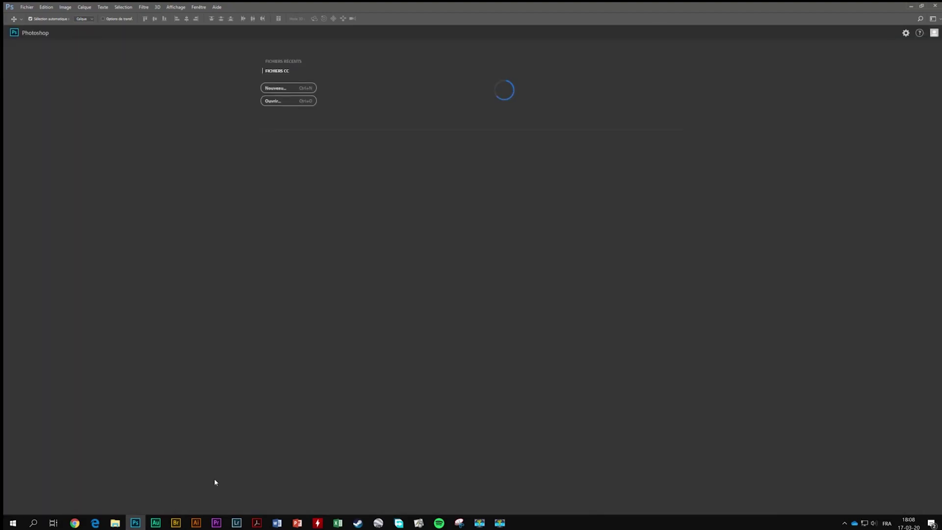
click(172, 526)
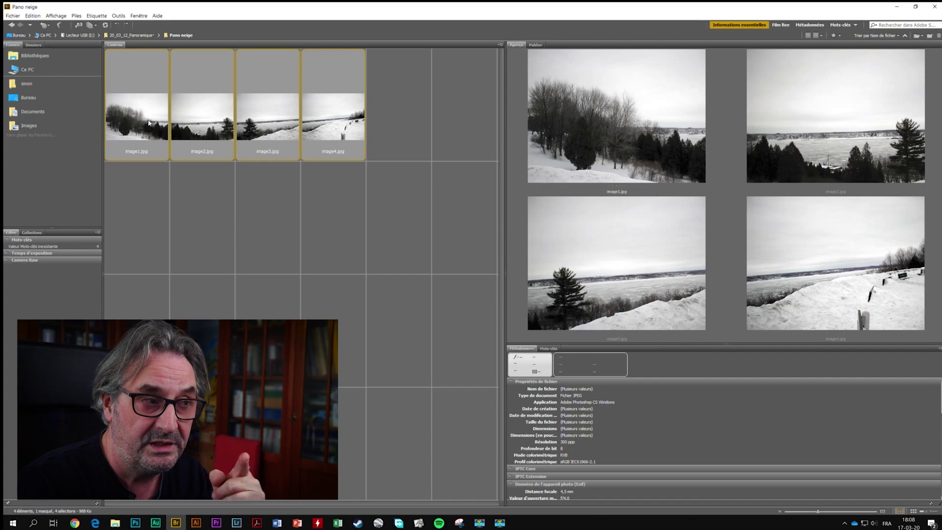
Open the four snow images in Camera Raw, turn off the shadow clipping warning and review each image up to image4.jpg.
double_click(150, 122)
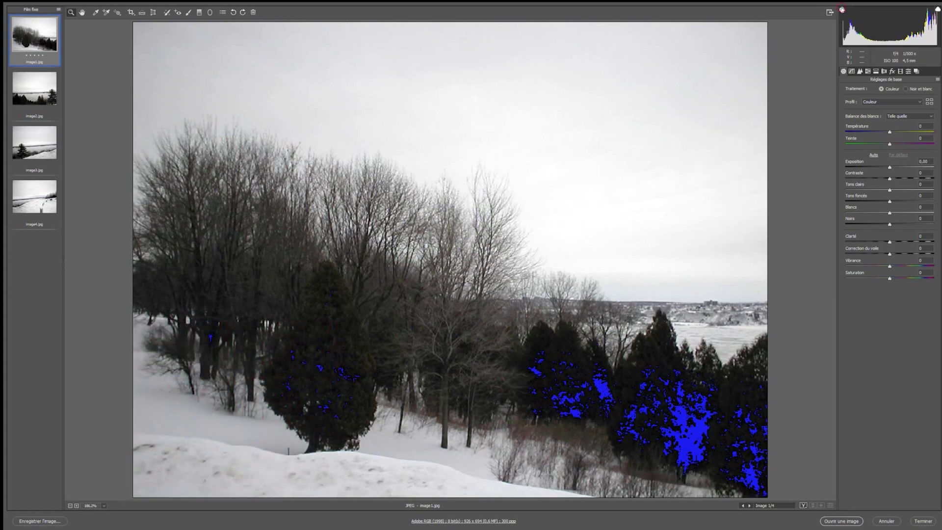
click(842, 9)
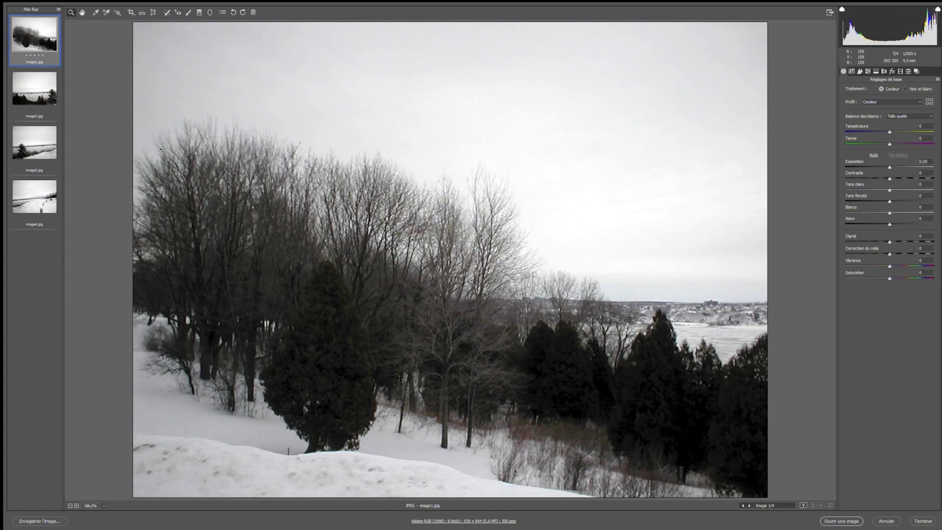
click(45, 94)
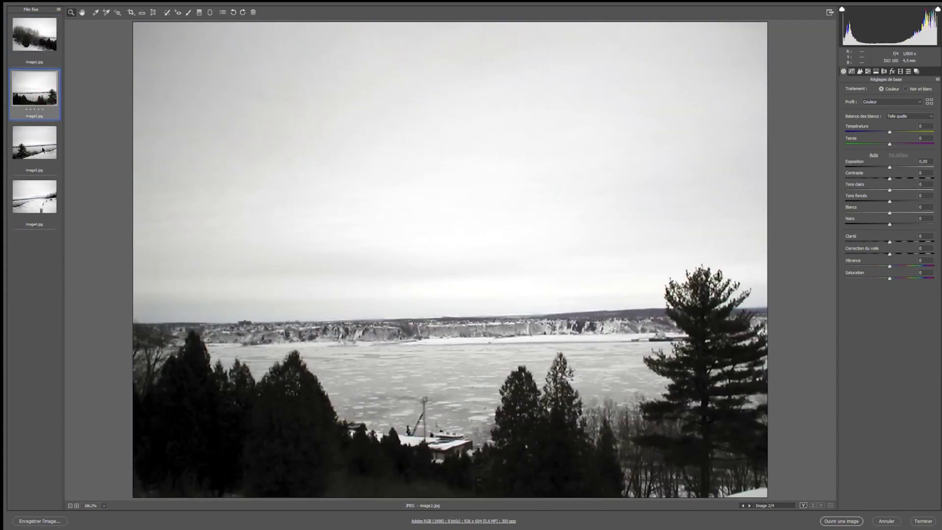
click(43, 150)
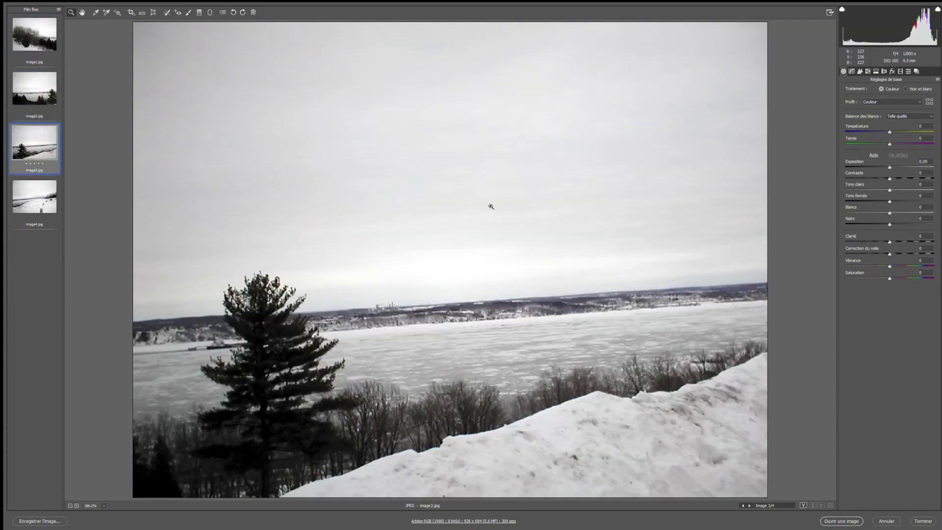
click(39, 207)
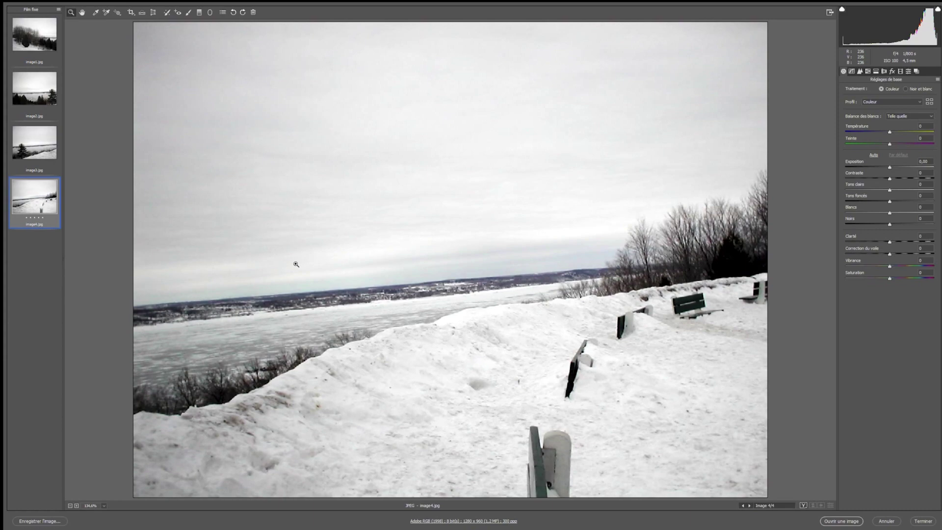
Activate the Graduated Filter for image4.jpg and reset its local correction settings.
click(198, 13)
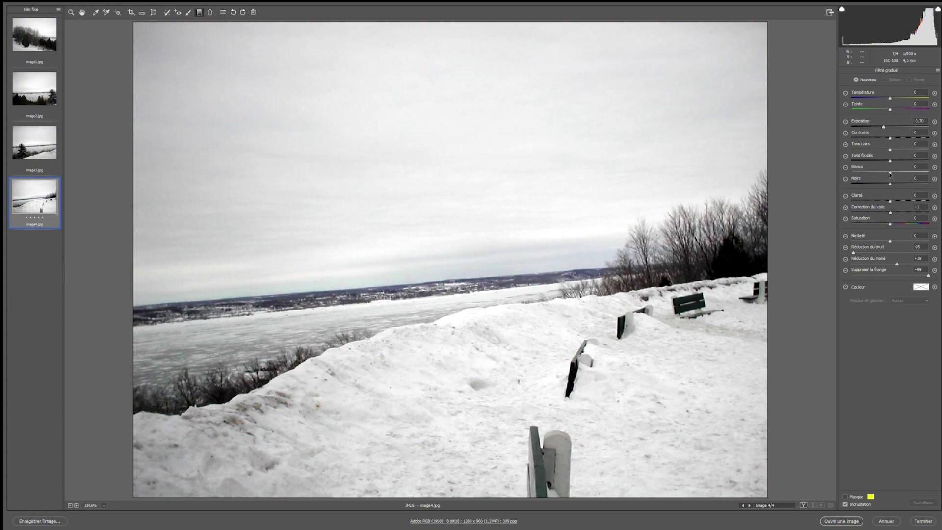
click(884, 128)
click(937, 71)
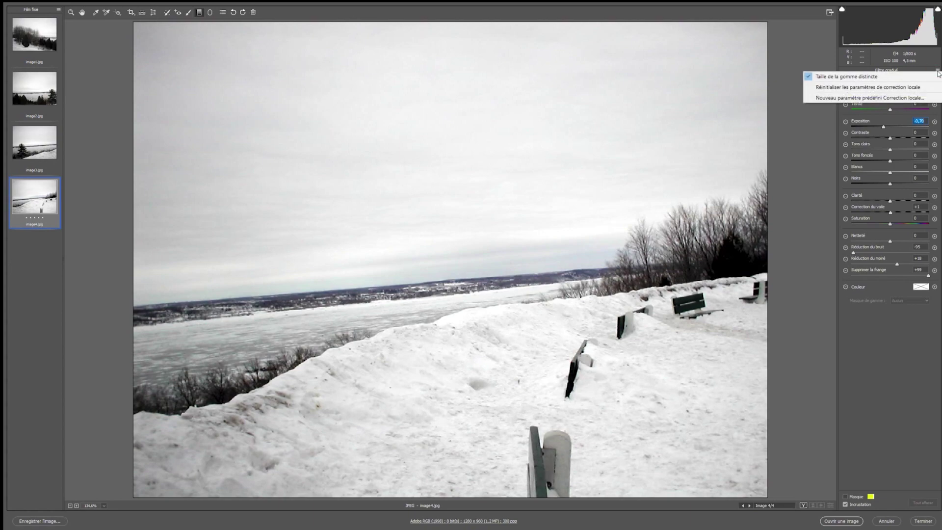
click(894, 88)
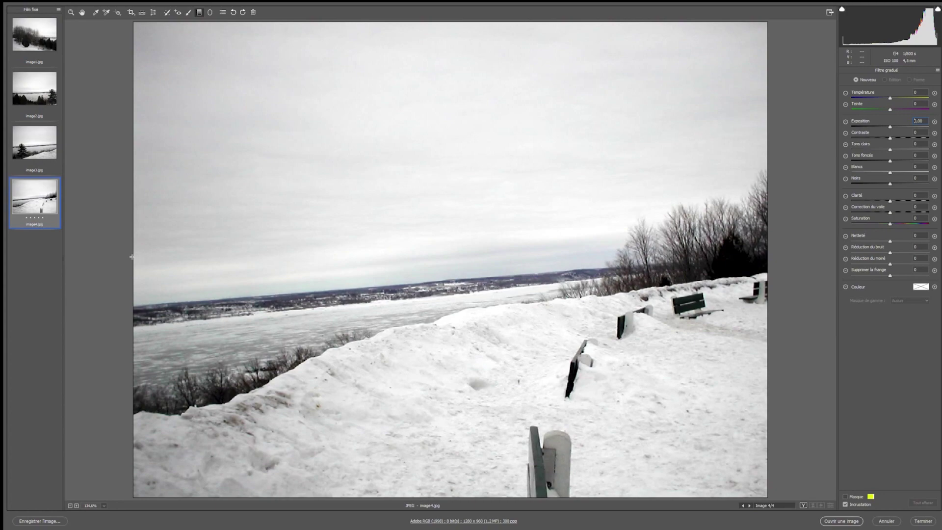
Draw a horizontal graduated filter from image4's left edge across about a quarter of its width, and display its mask.
drag(132, 256, 292, 258)
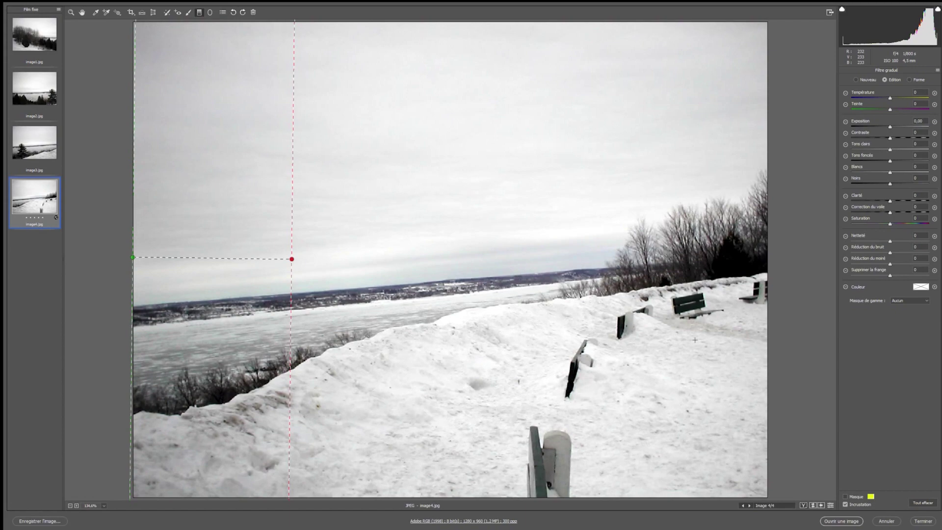
click(846, 497)
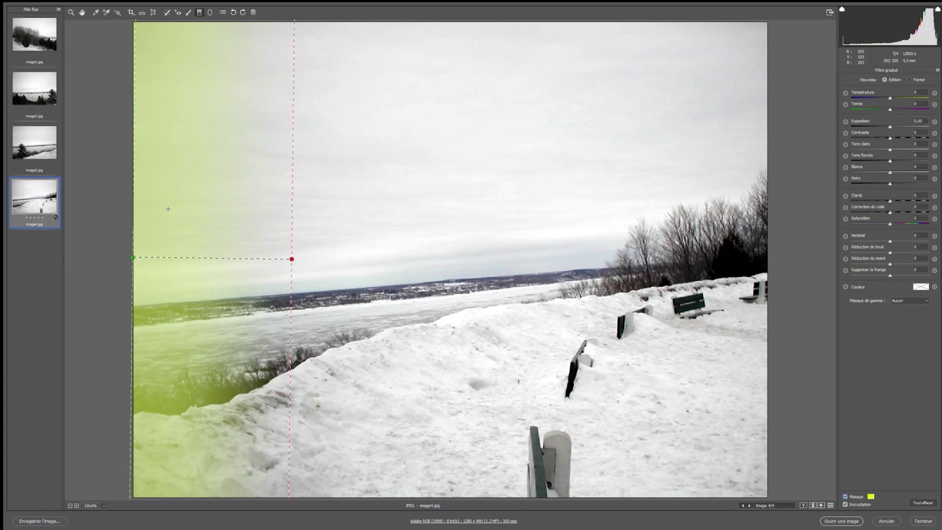
Change the graduated filter's mask overlay colour from yellow to red.
click(871, 497)
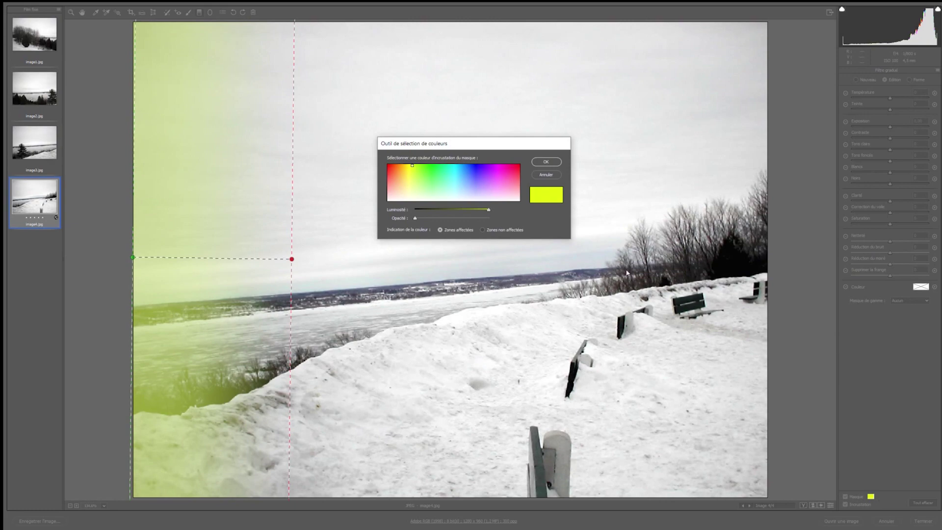
click(516, 167)
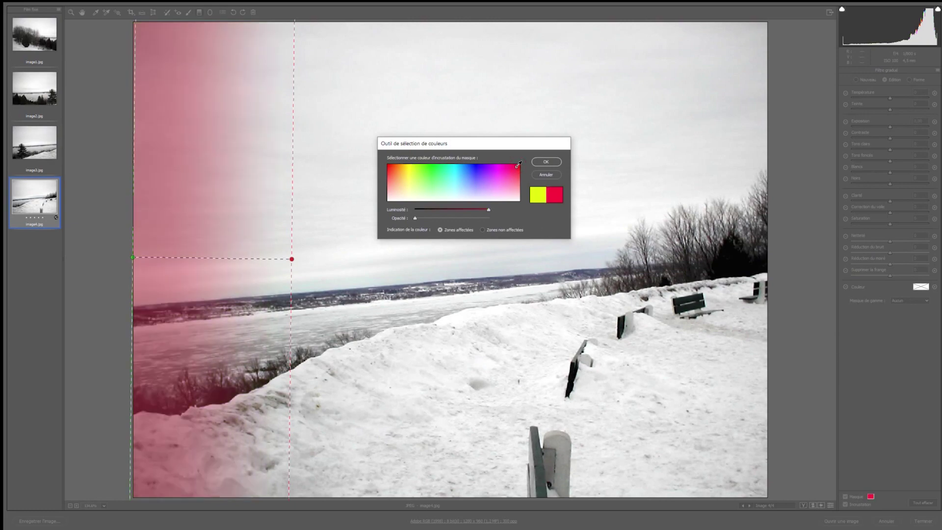
click(390, 165)
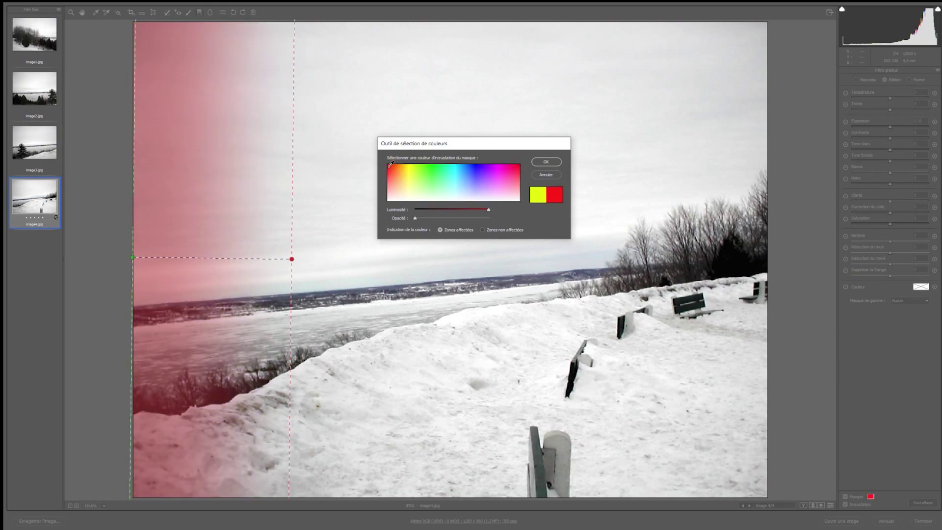
click(555, 161)
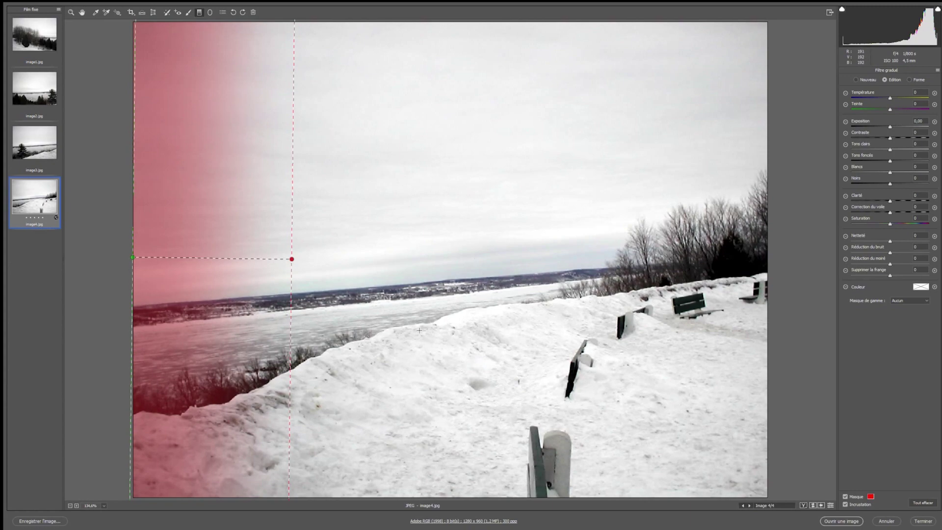
Toggle the filter overlay and the mask display several times, leaving the overlay shown and the mask hidden.
click(845, 505)
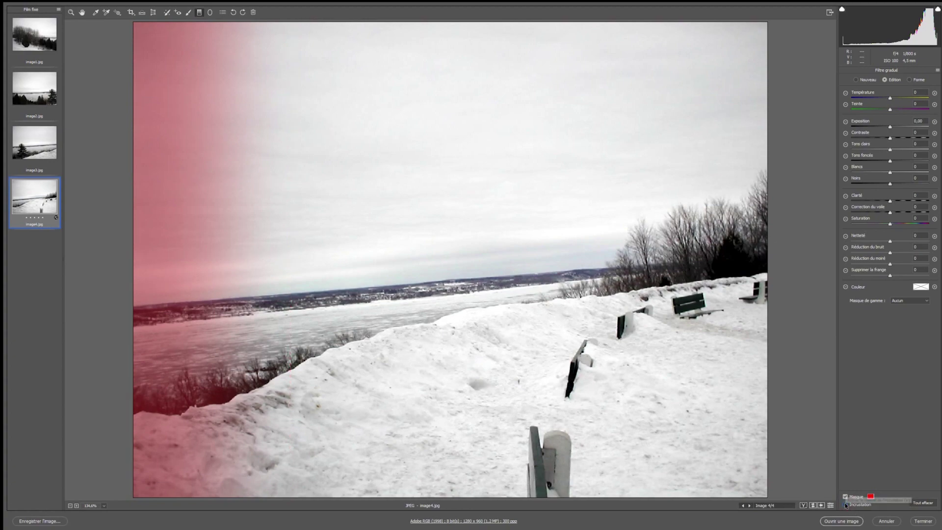
click(845, 505)
click(845, 505)
click(845, 505)
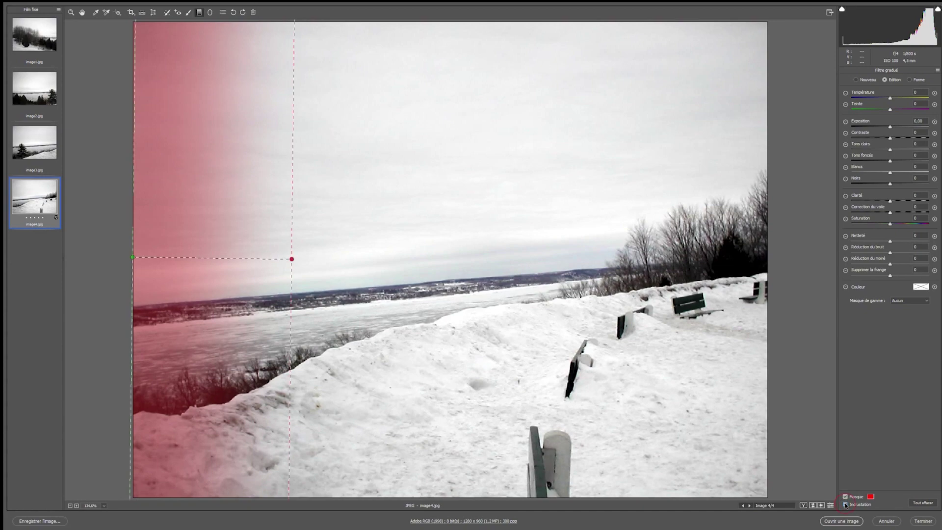
click(845, 505)
click(845, 505)
click(845, 496)
click(845, 496)
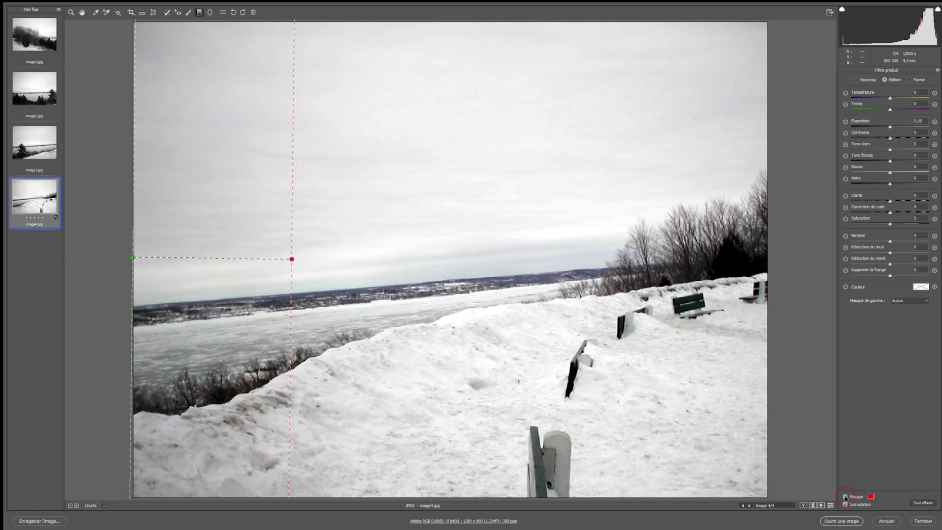
click(845, 496)
Widen image4's left-edge graduated filter to about 30% of the image width and set its exposure to +0.70 and contrast to +2.
drag(274, 258, 322, 263)
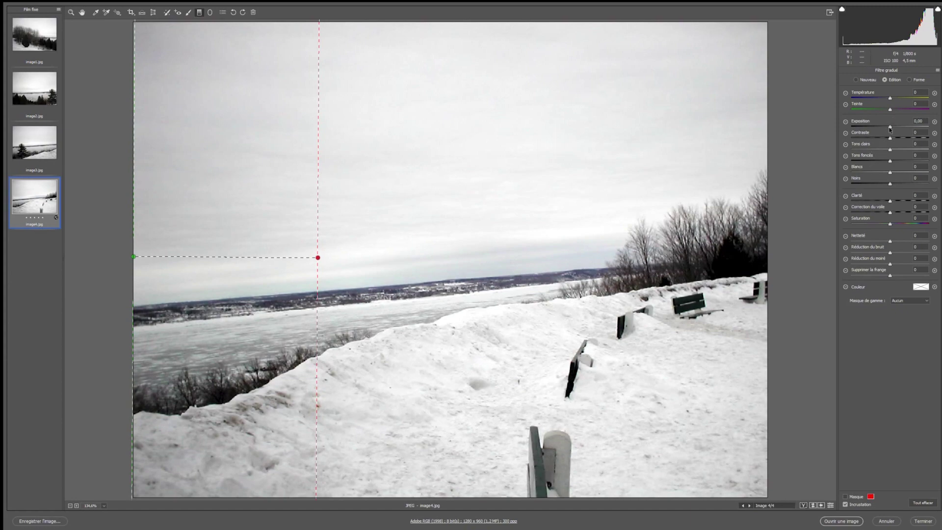
drag(889, 130, 896, 131)
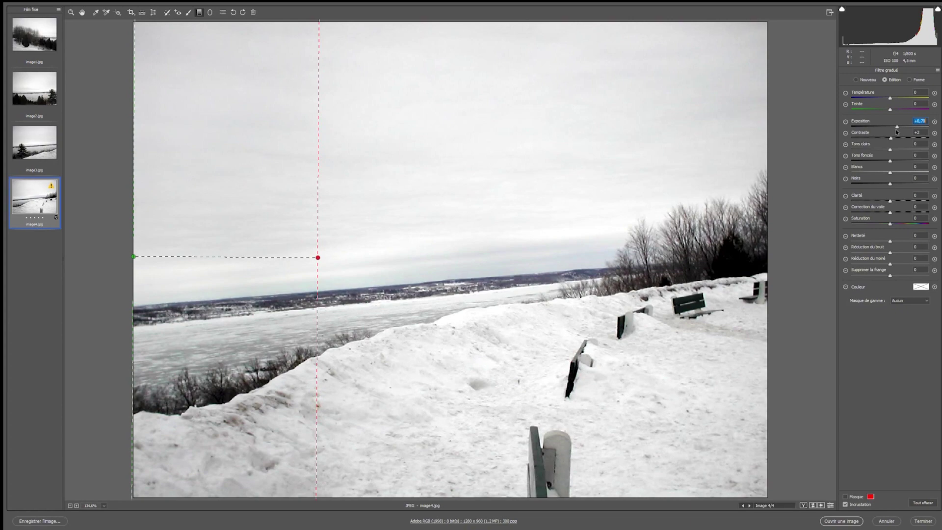
mouse_move(896, 132)
mouse_down()
mouse_move(908, 133)
mouse_move(896, 132)
mouse_up()
drag(318, 257, 320, 256)
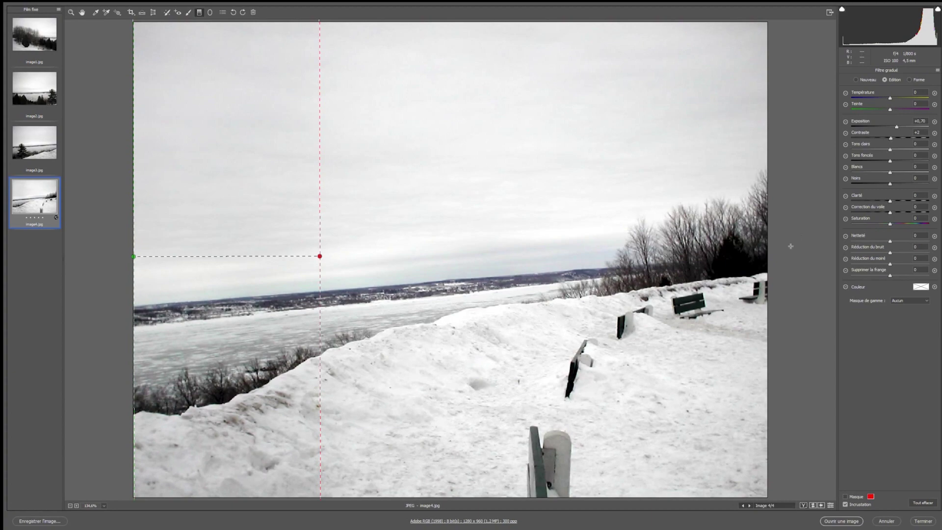
Draw a second graduated filter from image4's right edge across about 28% of its width, set its exposure to +0.80, and reselect the left filter.
drag(767, 278, 588, 279)
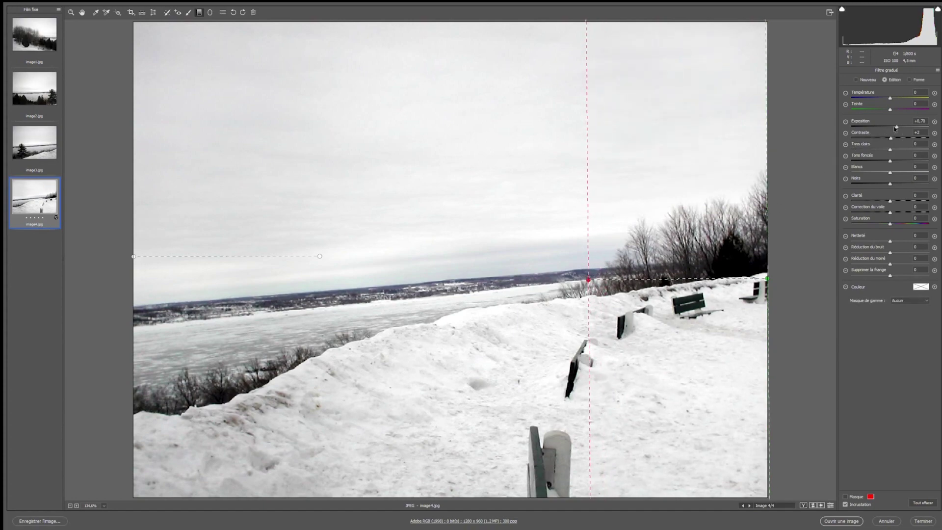
drag(896, 128, 897, 129)
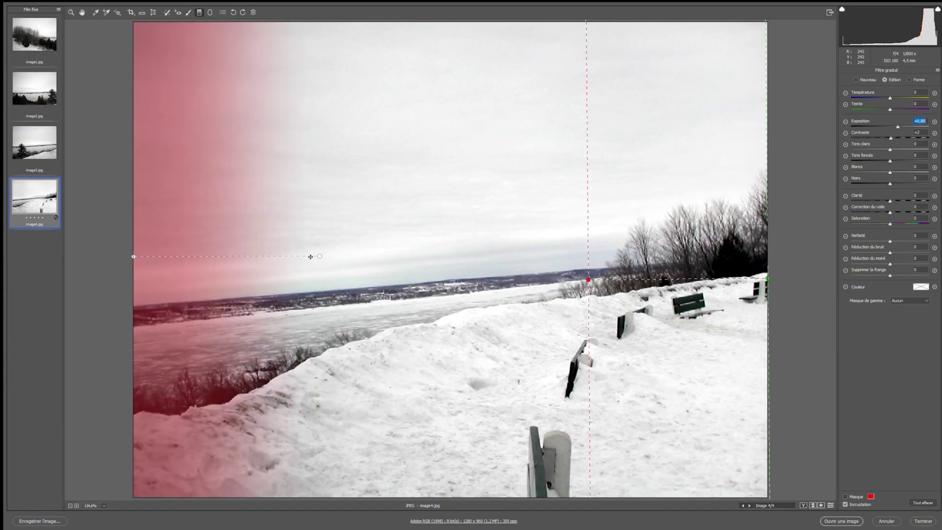
click(296, 256)
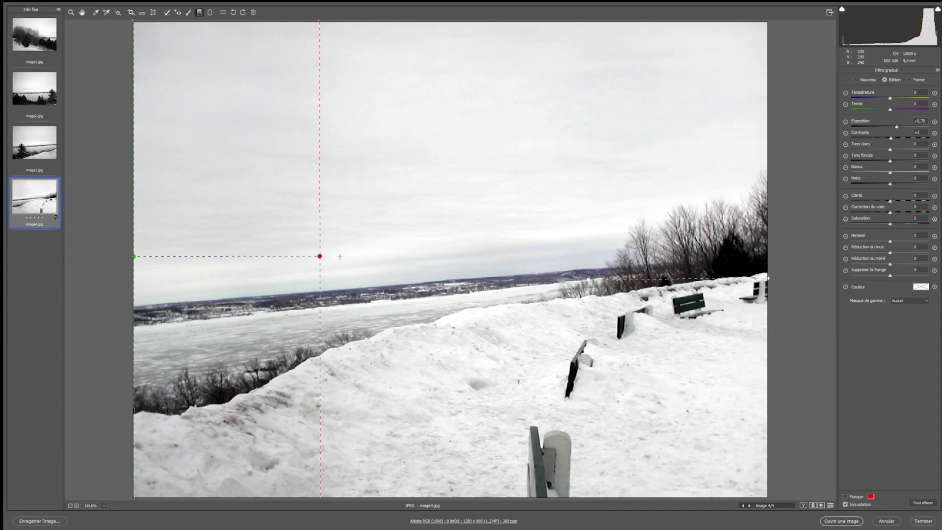
On image3.jpg, draw graduated filters inward from the left edge (about 25%) and right edge (about 35%), and set the right filter's whites to -4.
click(49, 152)
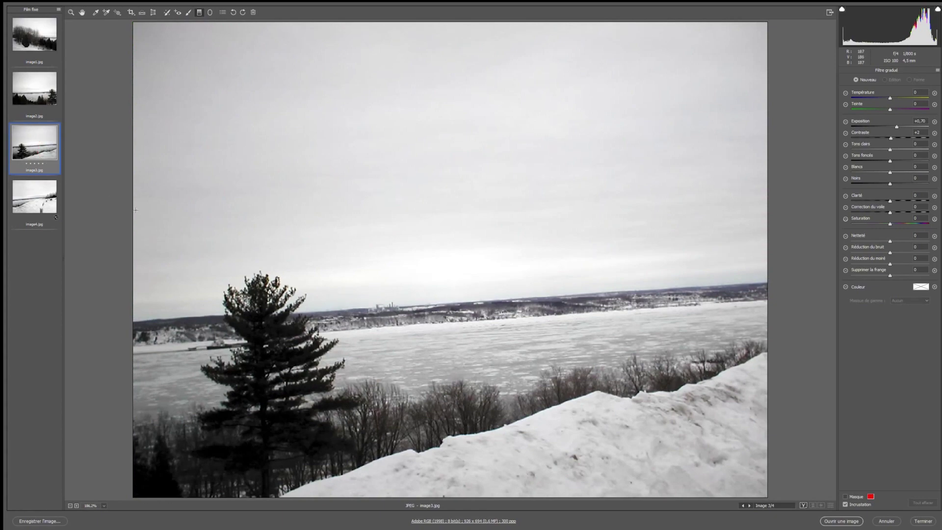
drag(135, 211, 290, 211)
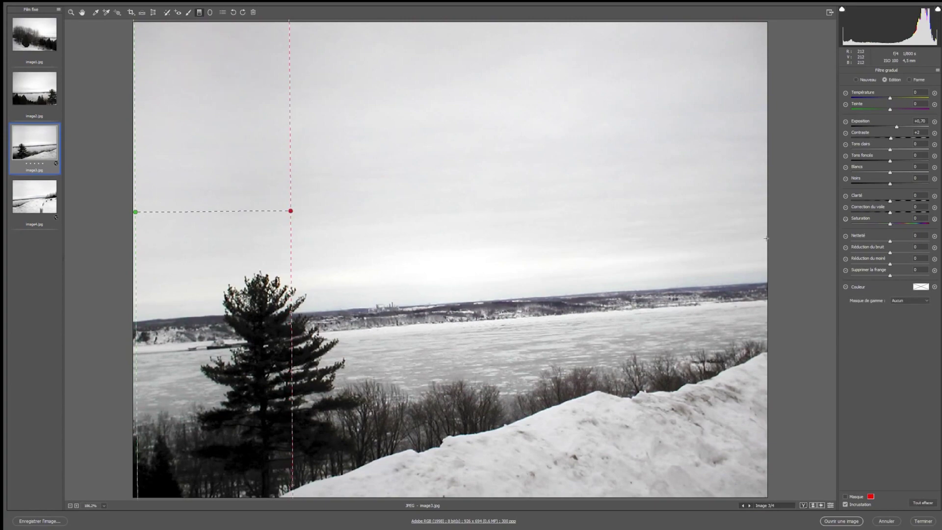
drag(767, 239, 547, 240)
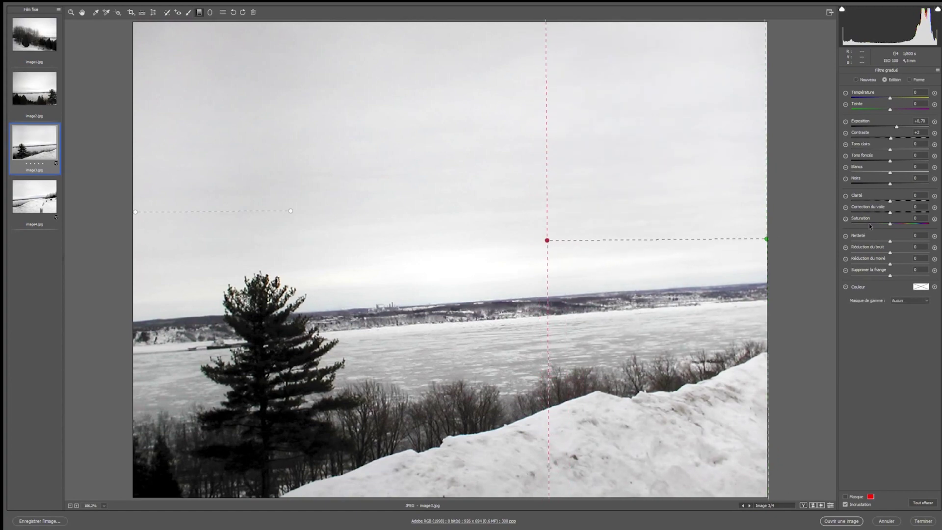
click(881, 172)
drag(881, 172, 887, 175)
On image2.jpg, draw graduated filters inward from the left edge (about a third of the width) and the right edge (about a quarter).
click(54, 93)
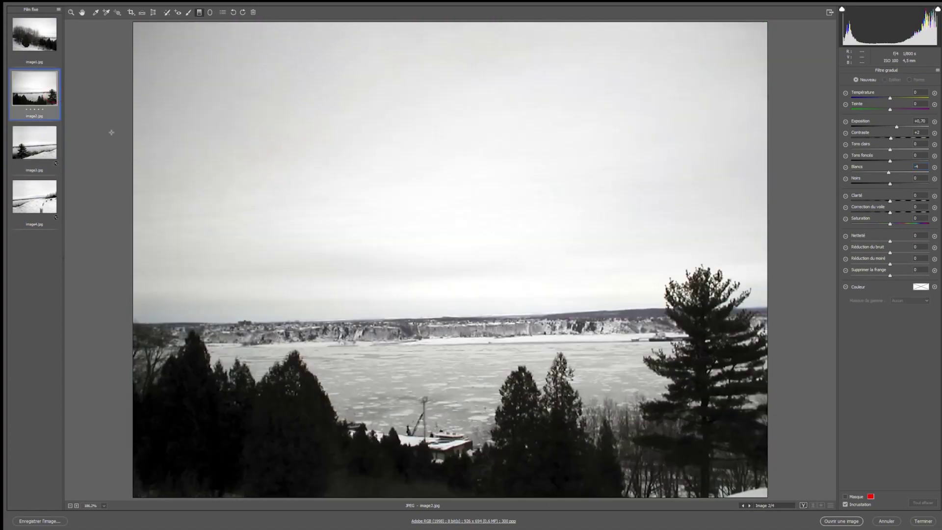
drag(137, 173, 346, 170)
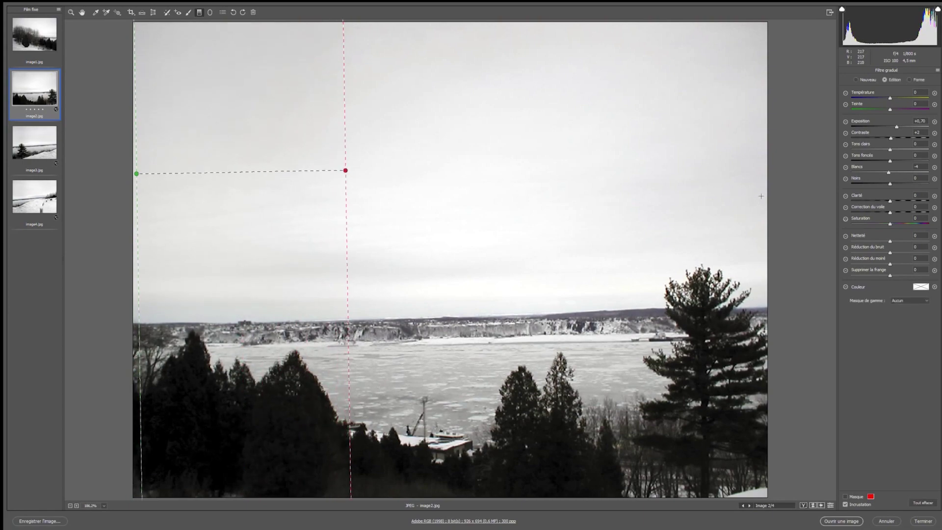
drag(769, 198, 618, 200)
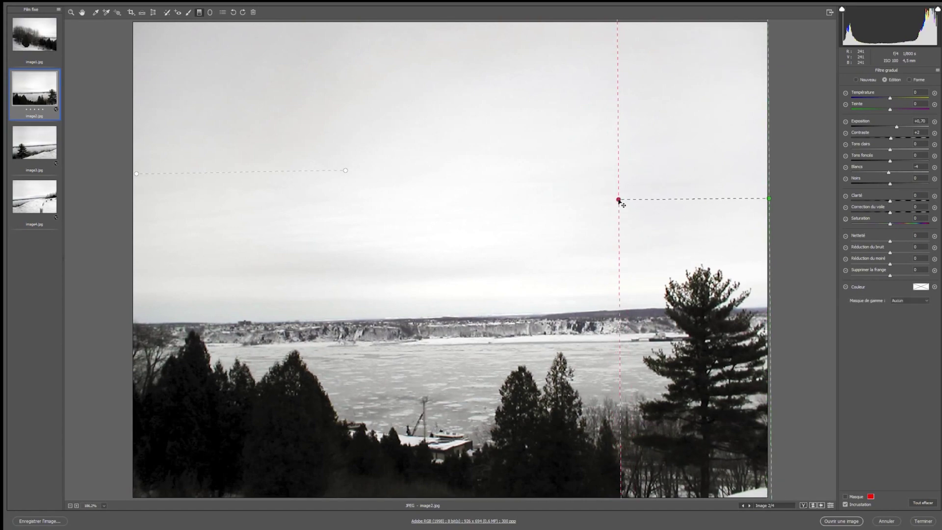
On image1.jpg, draw graduated filters inward from the left edge (about 20% of the width) and the right edge (about 23%).
click(50, 34)
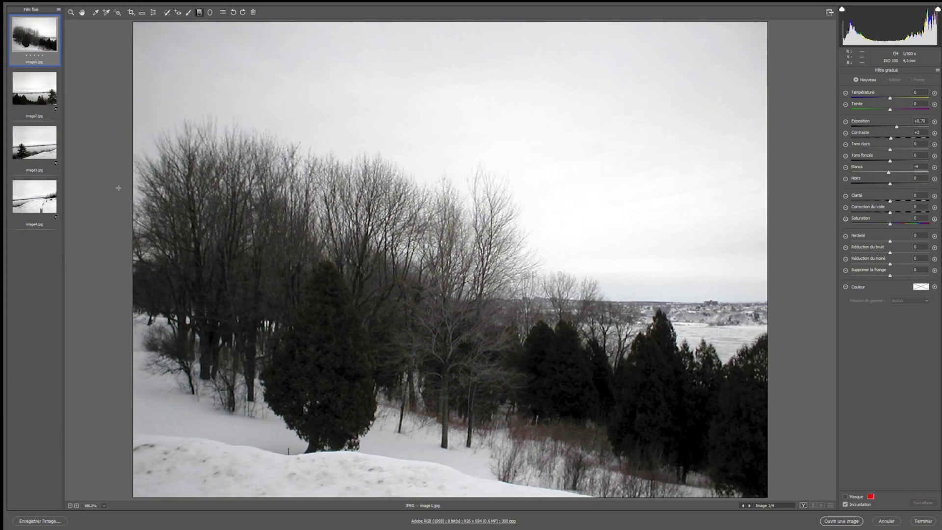
drag(134, 206, 261, 206)
drag(764, 236, 618, 237)
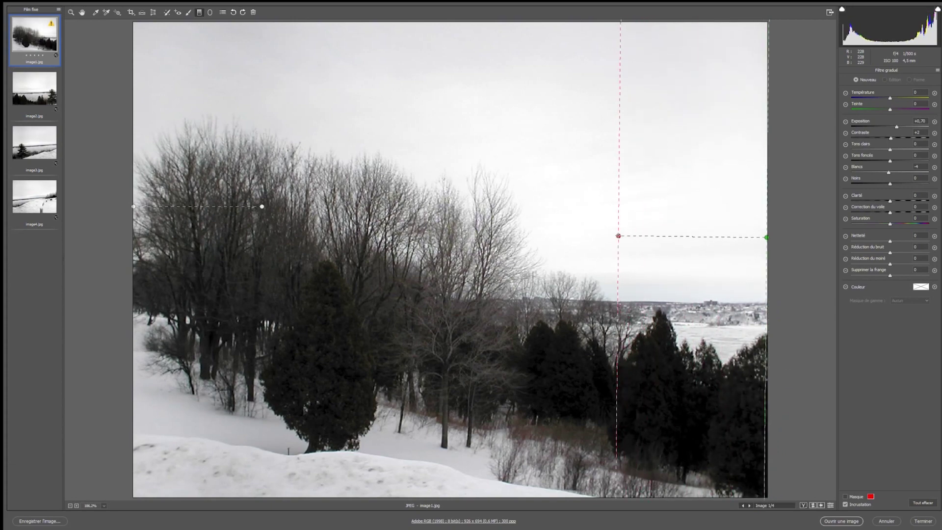
Select all four images and synchronize only their white balance.
click(58, 10)
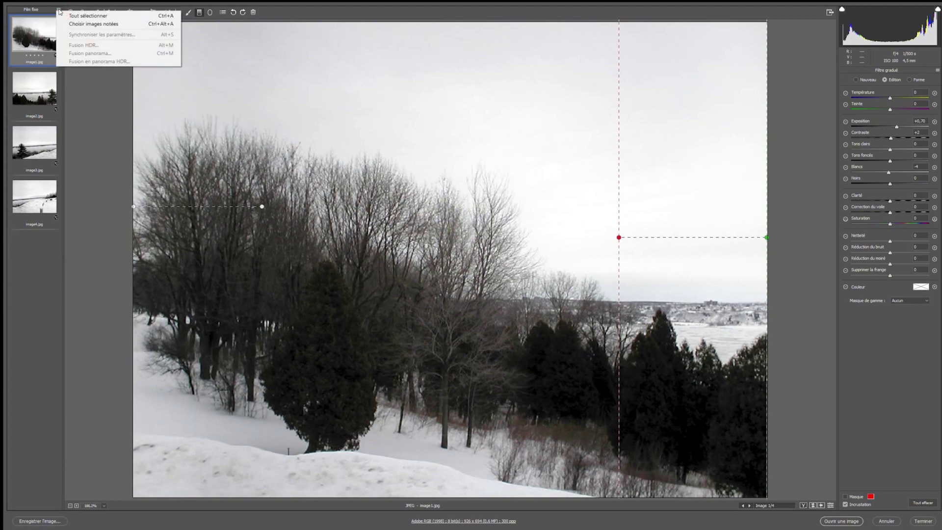
click(68, 18)
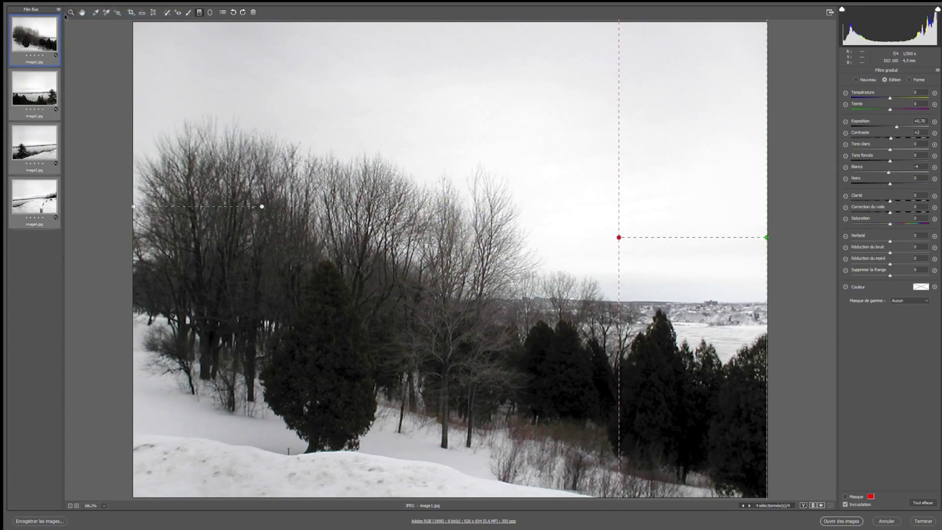
click(58, 10)
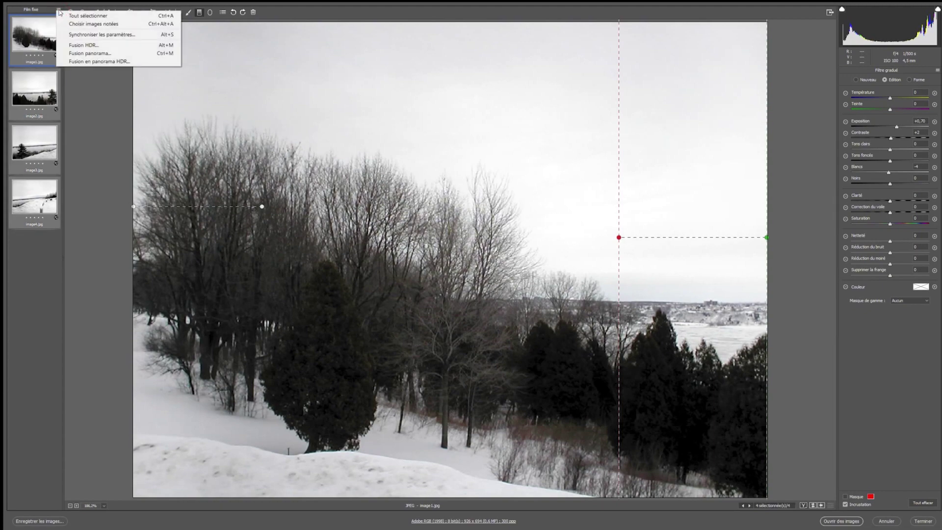
click(66, 35)
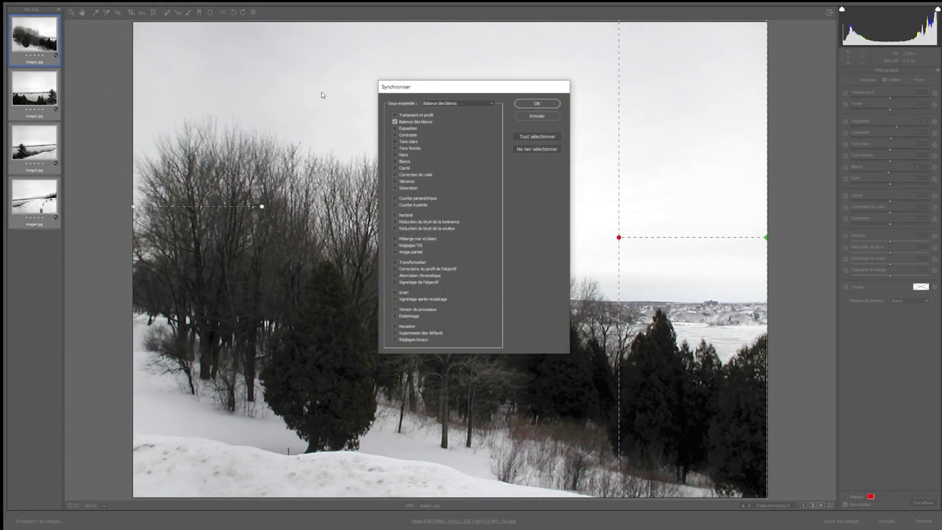
click(538, 103)
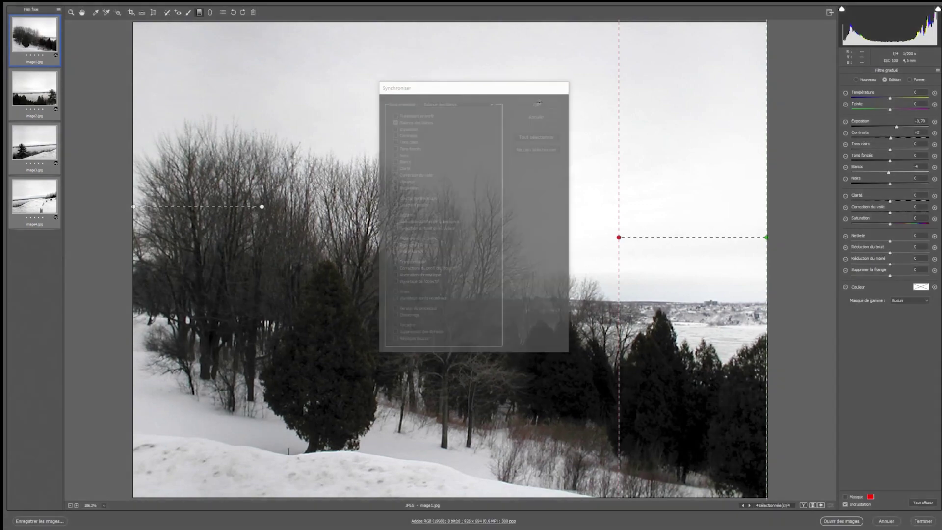
Go back through the four images one by one to check the brightness of their edges.
click(45, 86)
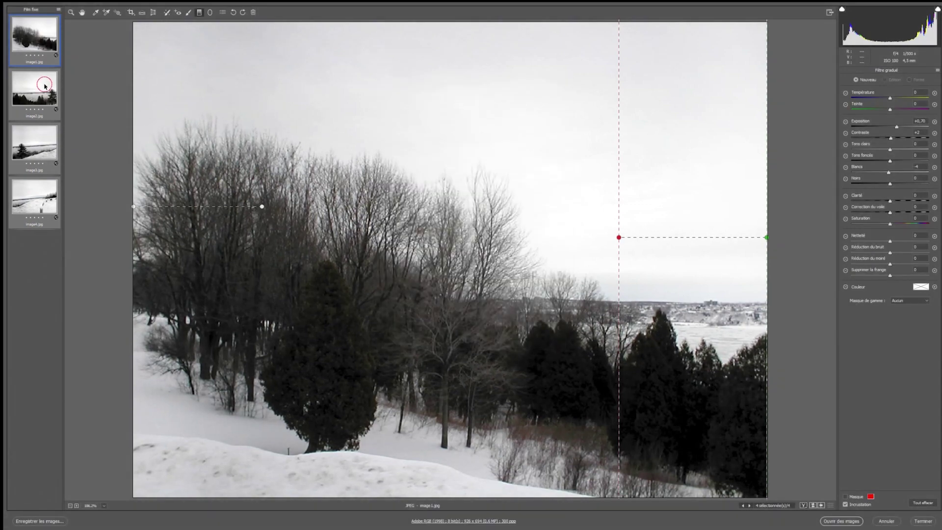
click(55, 137)
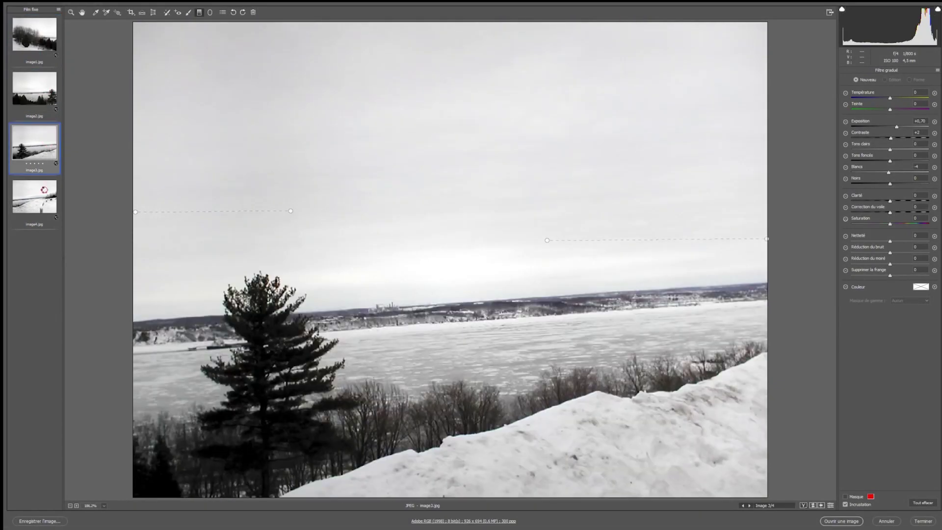
click(44, 192)
click(31, 153)
click(35, 91)
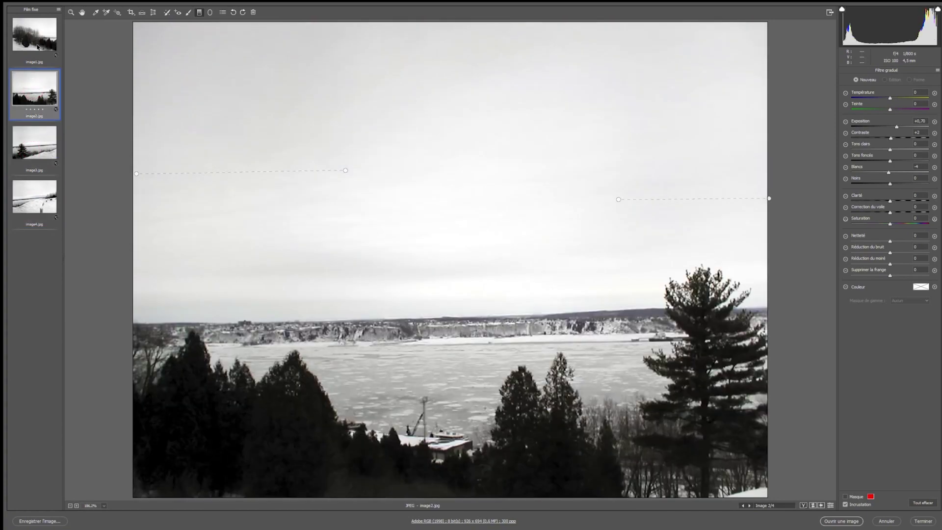
click(39, 48)
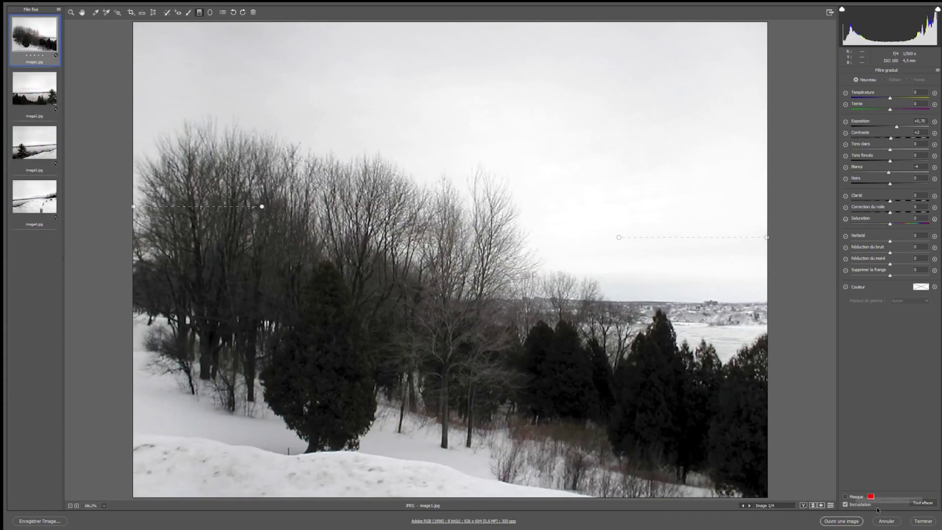
Accept the Camera Raw adjustments without opening the images and switch back to Adobe Bridge.
click(921, 521)
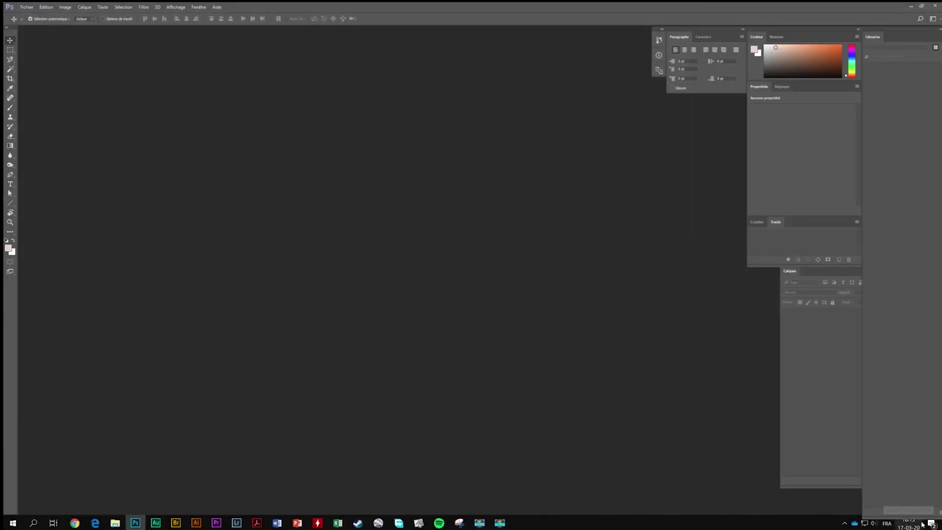
click(181, 524)
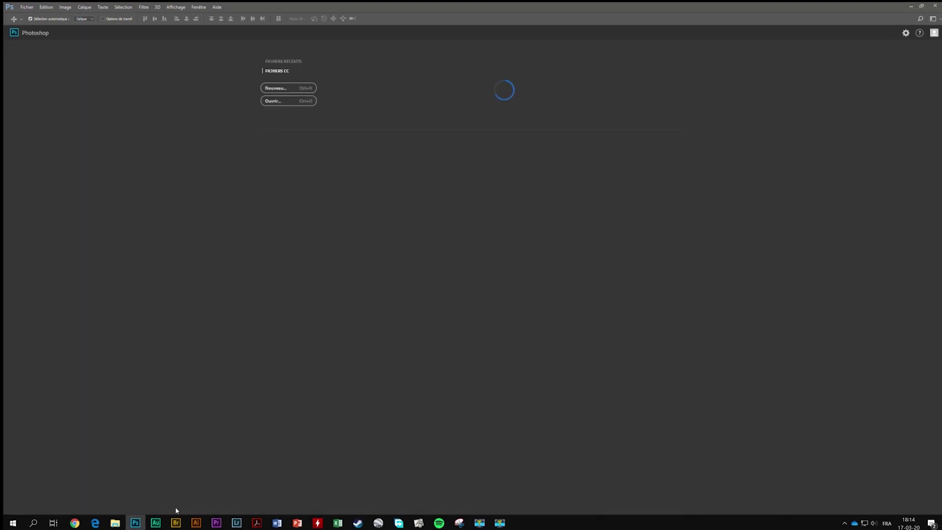
click(176, 523)
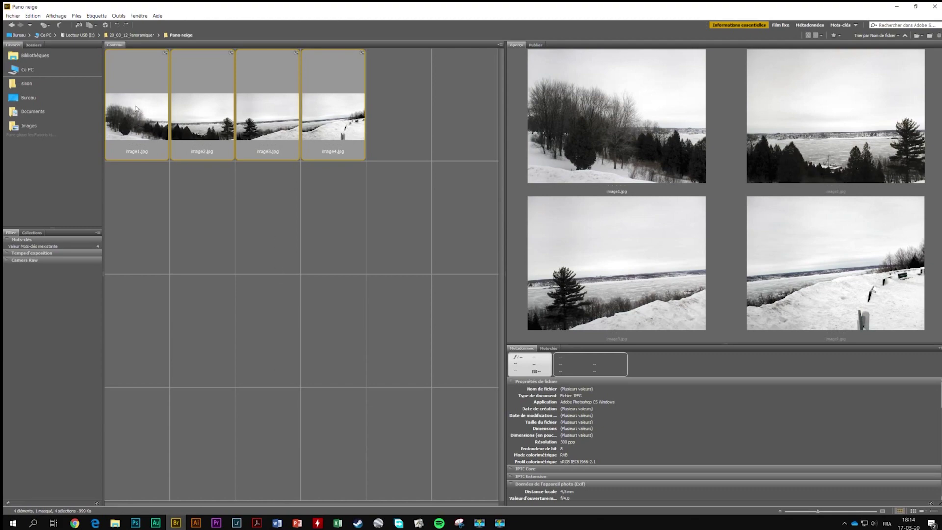
Merge the four selected snow photos into a panorama with Photoshop's Photomerge, using the Auto layout with image blending enabled.
click(138, 16)
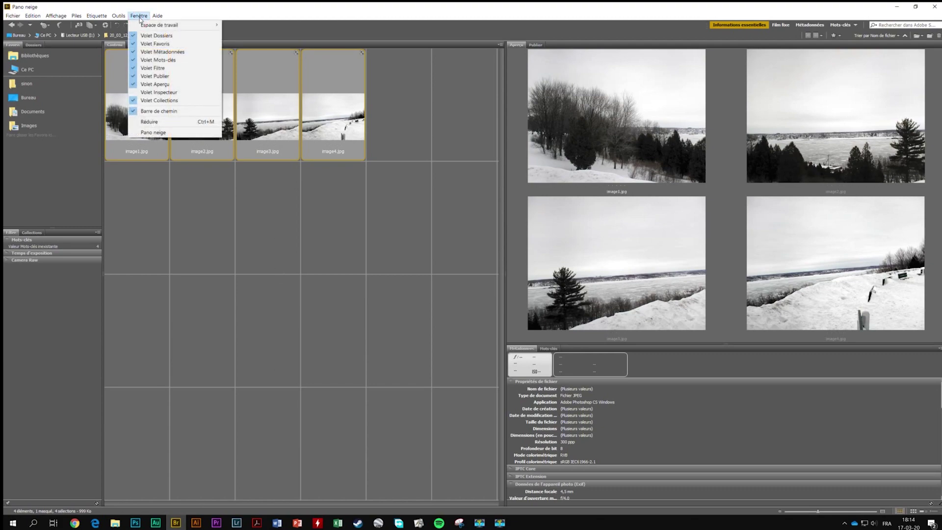
mouse_move(117, 17)
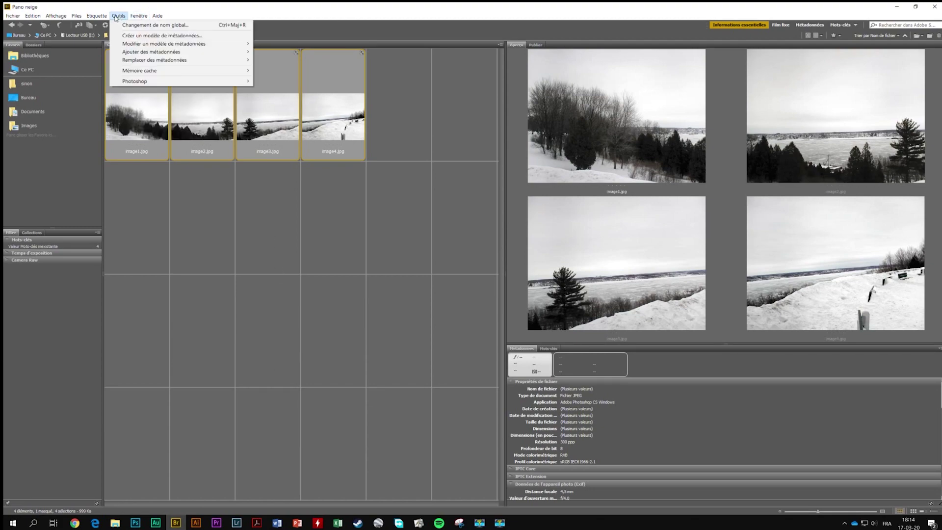
mouse_move(136, 81)
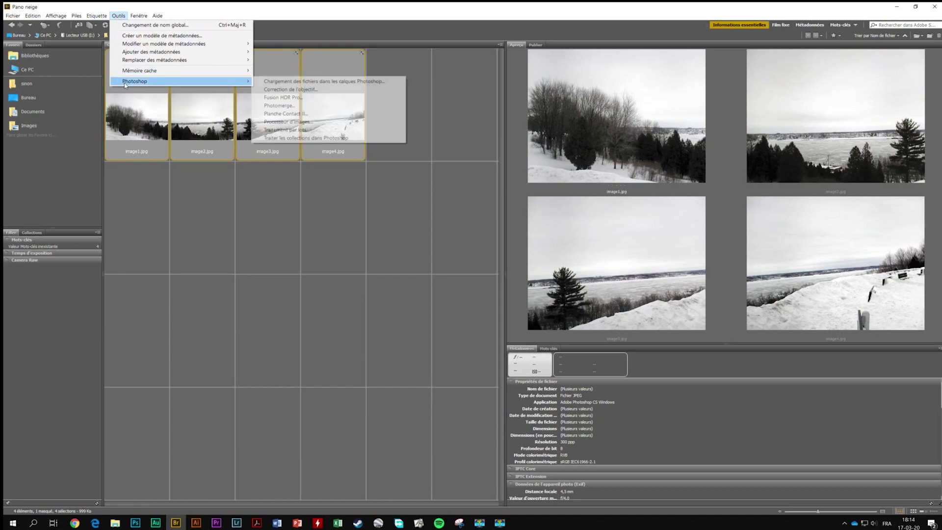
click(279, 106)
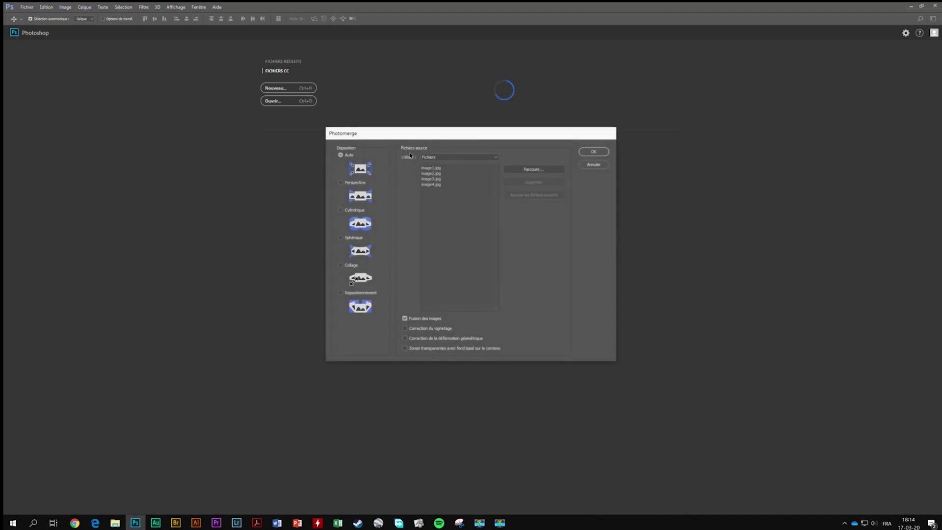
click(604, 149)
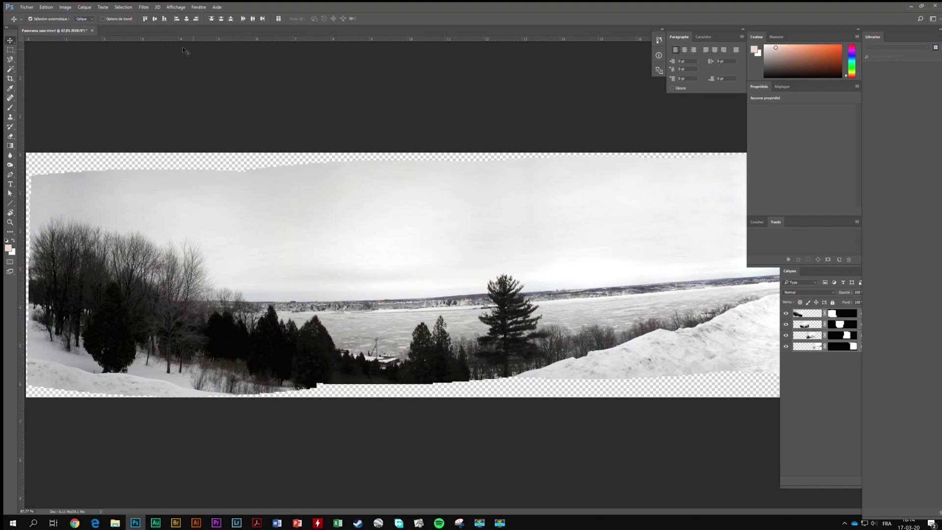
Close the merged panorama without saving, switch back to Adobe Bridge and open the Pano Montréal folder.
click(92, 30)
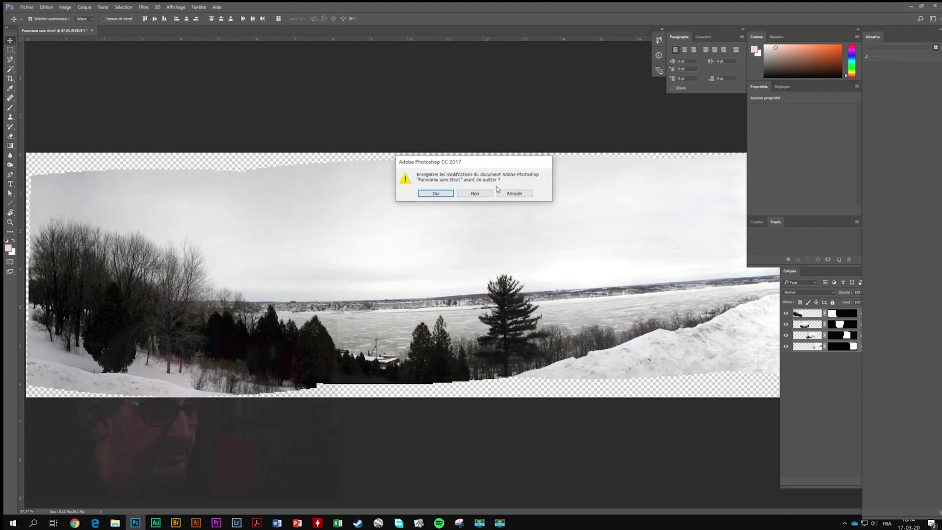
click(483, 195)
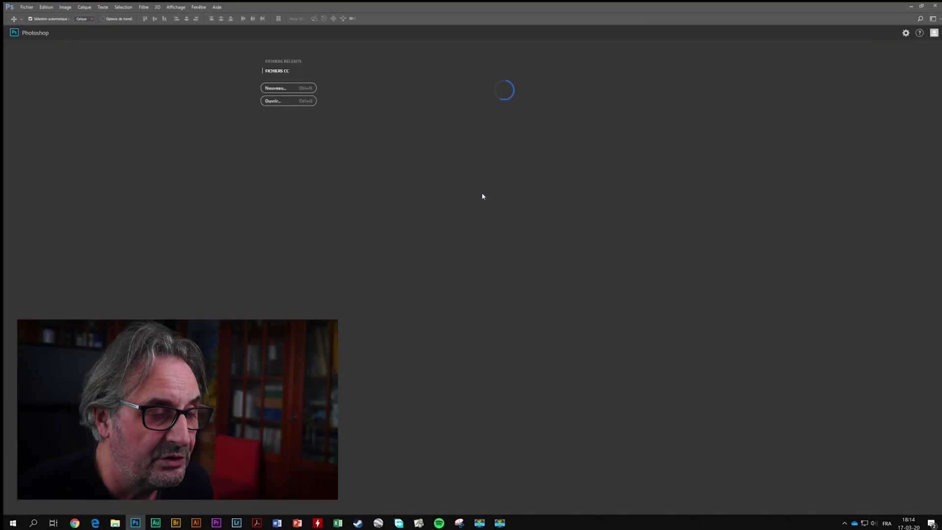
click(175, 523)
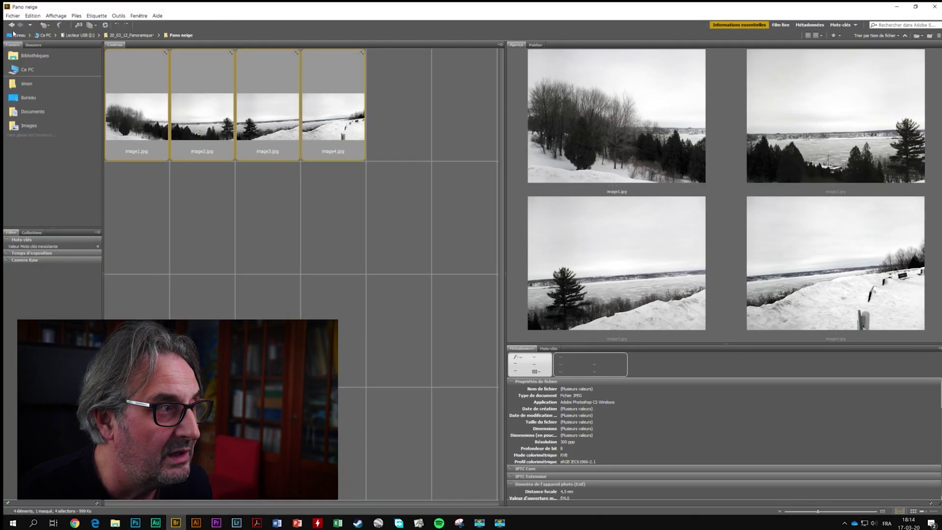
click(11, 25)
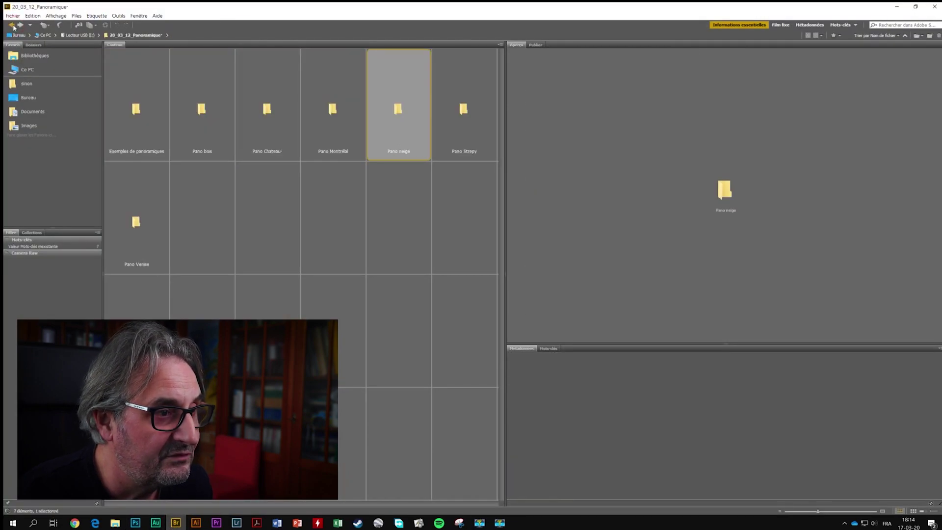
double_click(335, 129)
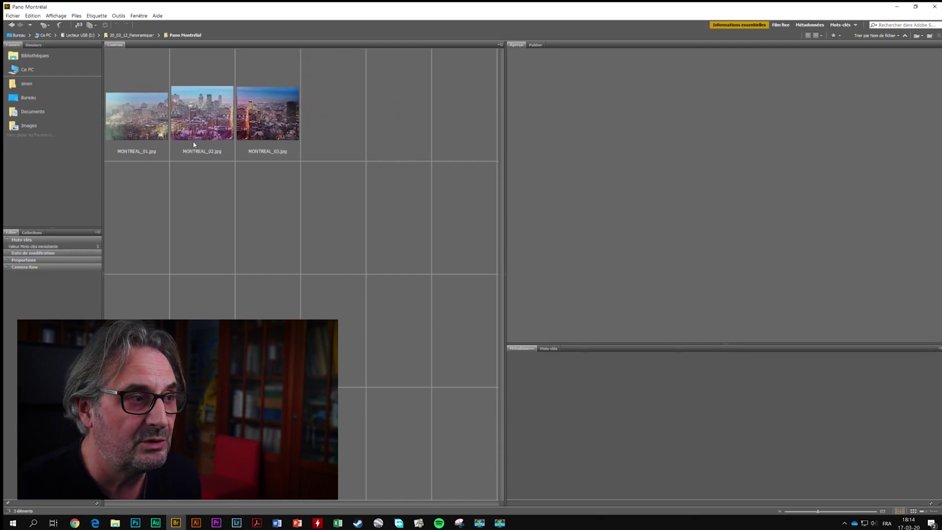
Preview the three Montreal photos in turn to compare their colour casts.
click(144, 125)
click(205, 118)
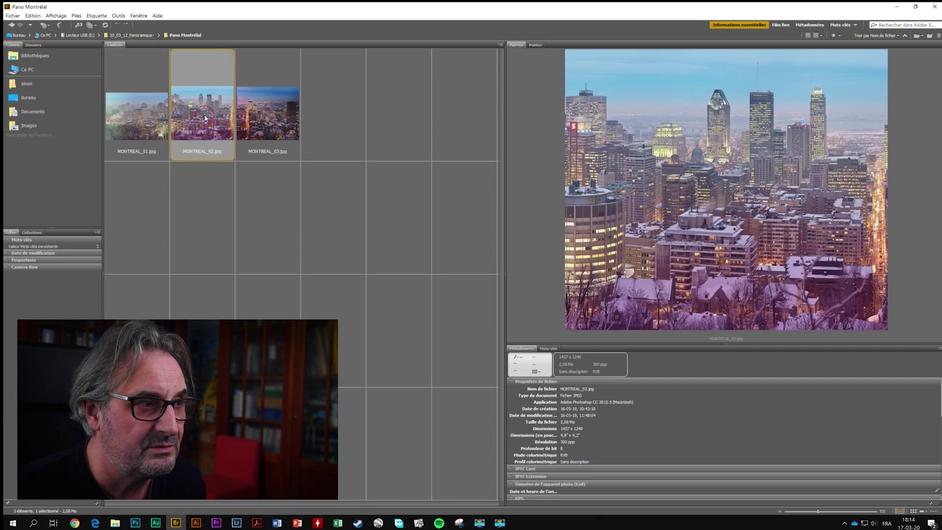
click(275, 117)
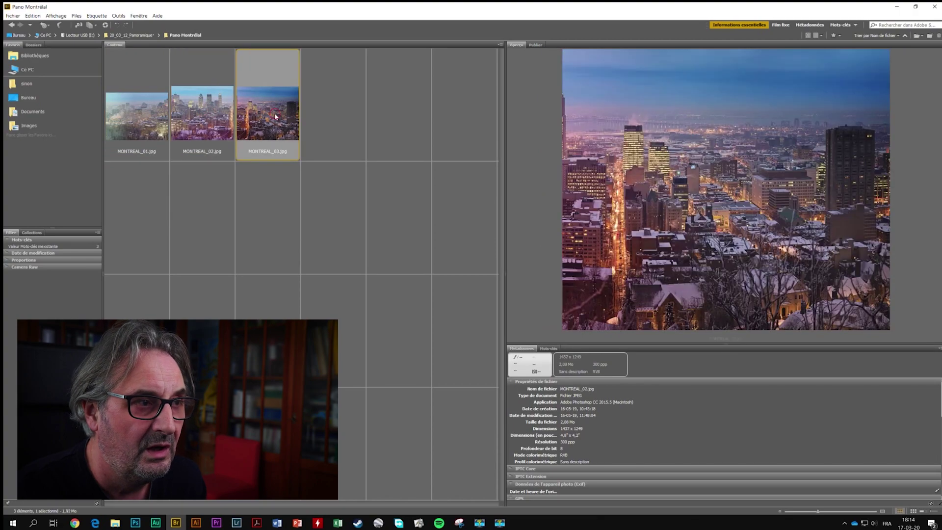
click(222, 117)
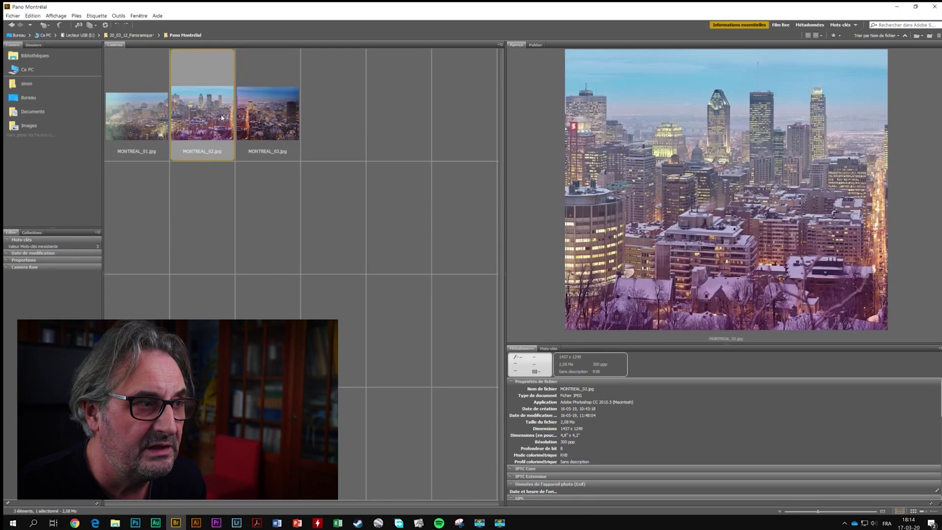
click(287, 131)
Open MONTREAL_01.jpg, MONTREAL_02.jpg and MONTREAL_03.jpg together in Camera Raw.
click(150, 129)
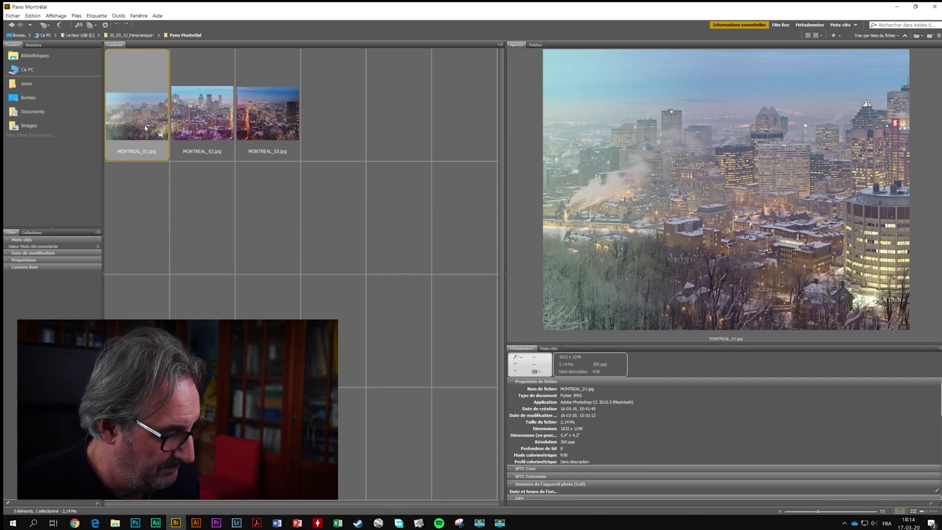
shift+click(201, 118)
shift+click(263, 116)
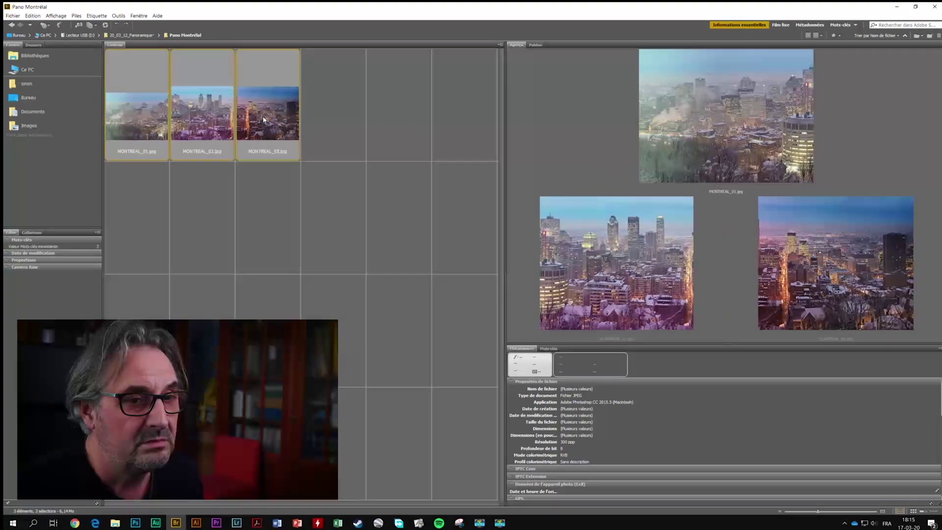
double_click(262, 116)
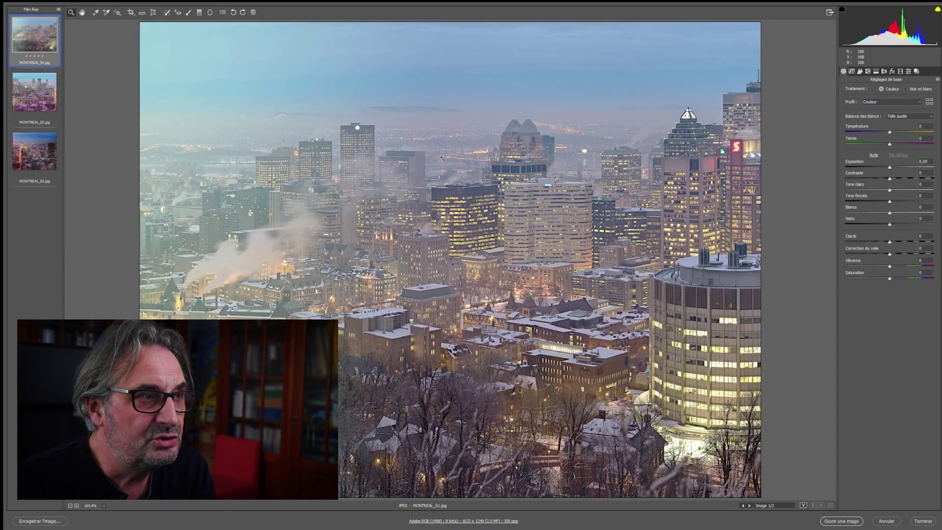
Sample the white balance of MONTREAL_01.jpg from the snowy roof of the round tower and lower the temperature to about +3.
click(96, 12)
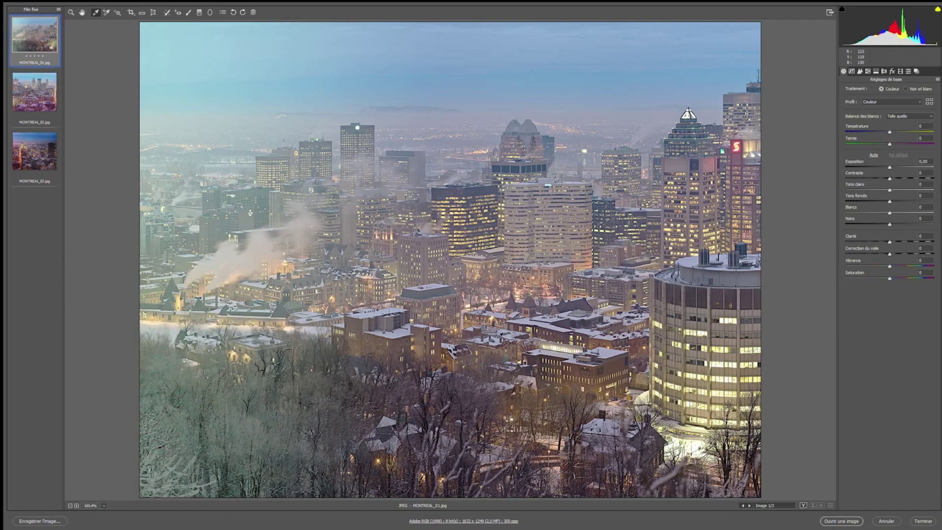
click(396, 306)
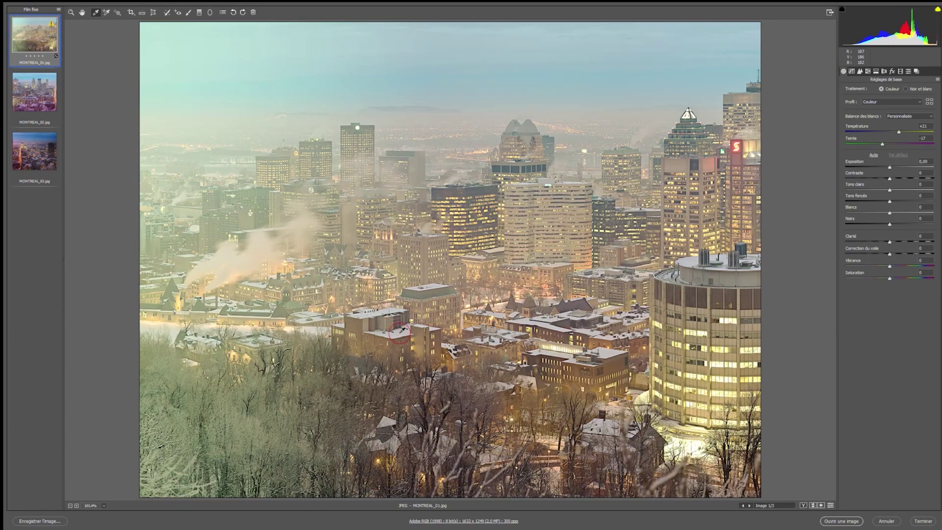
click(402, 330)
drag(897, 133, 891, 136)
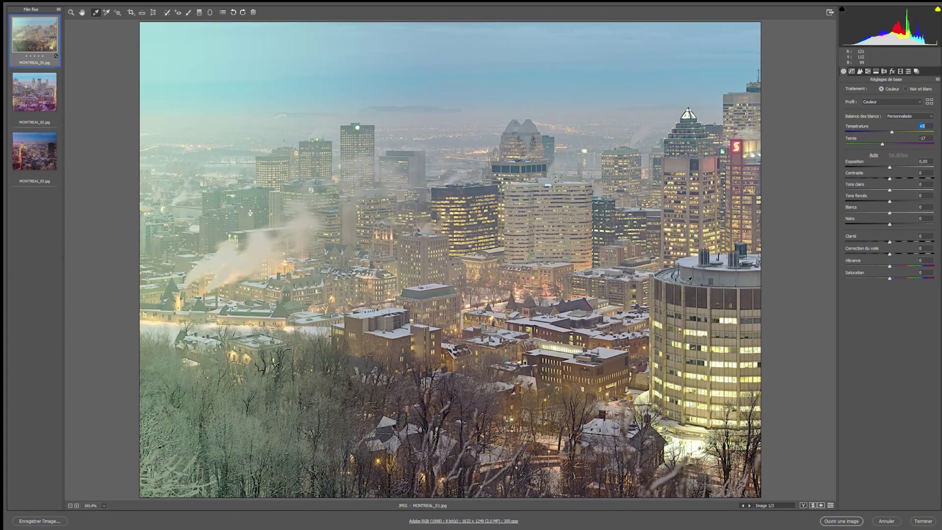
click(691, 263)
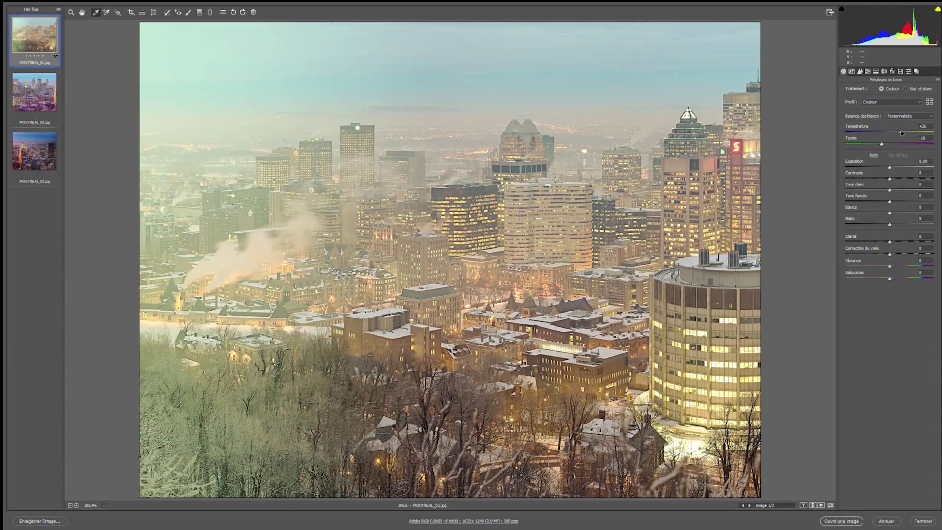
drag(901, 132, 891, 133)
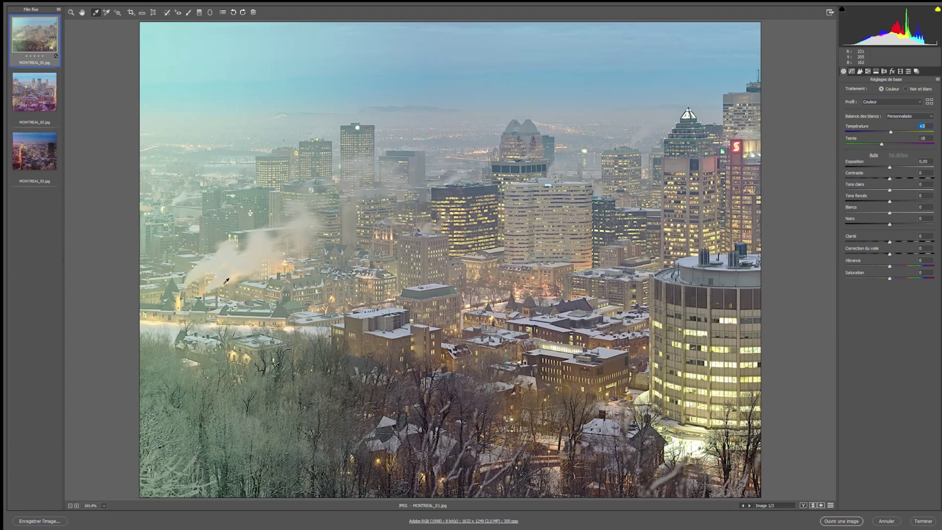
Draw a graduated filter from the left edge over about 36% of the width, with exposure and contrast 0, tint +96 and temperature -17.
click(199, 13)
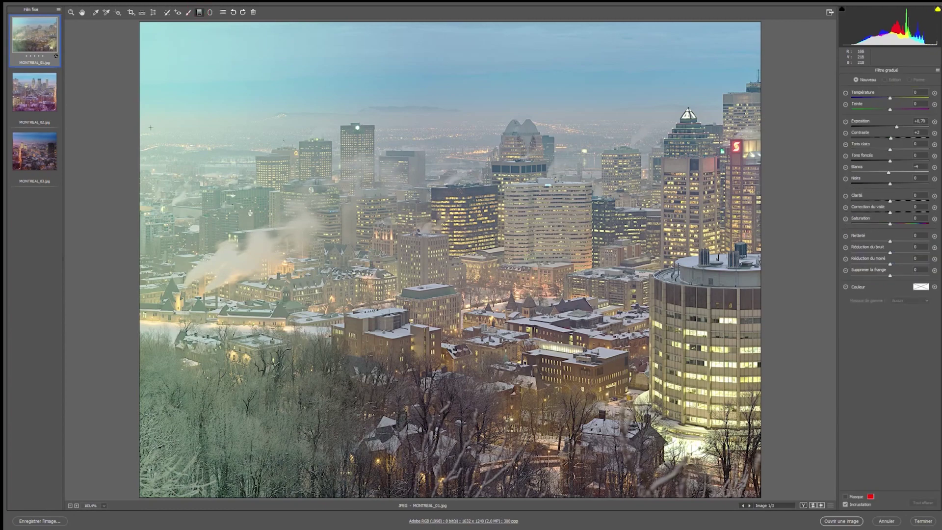
double_click(896, 127)
double_click(890, 138)
drag(141, 260, 366, 260)
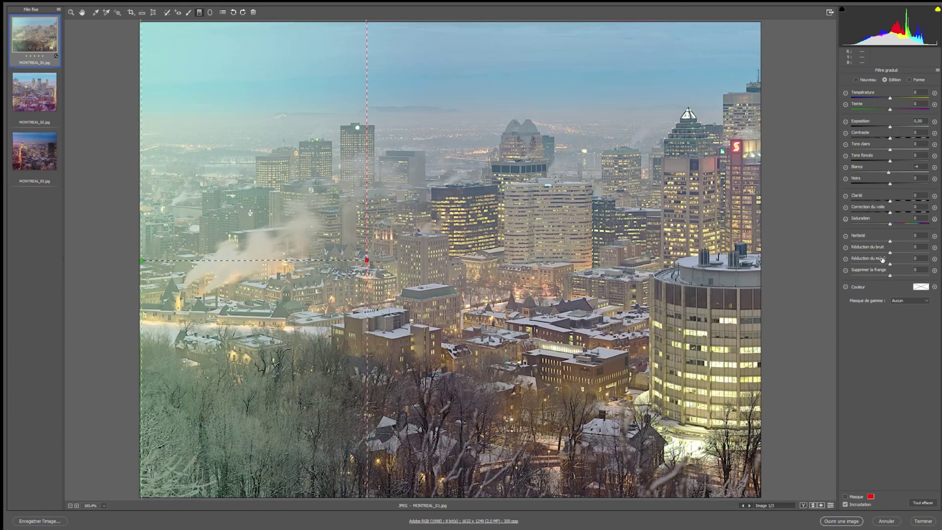
click(846, 504)
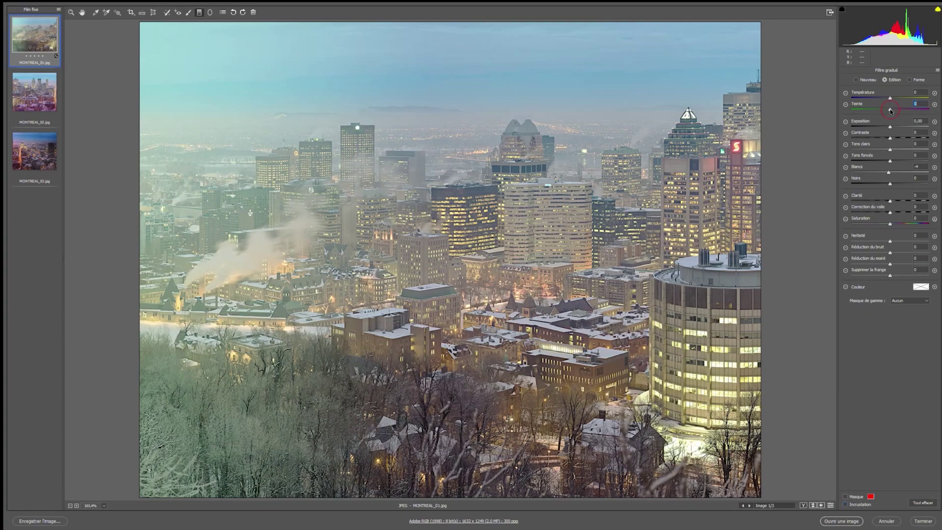
mouse_move(890, 111)
mouse_down()
mouse_move(930, 115)
mouse_move(883, 100)
mouse_up()
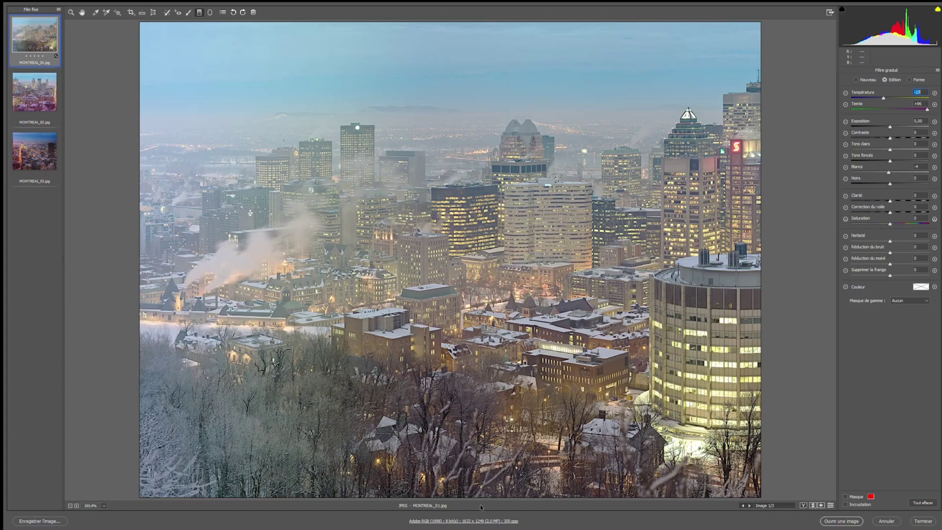
Draw a second graduated filter on MONTREAL_01.jpg from the bottom edge straight up over about 31% of the height.
click(468, 497)
drag(468, 497, 452, 452)
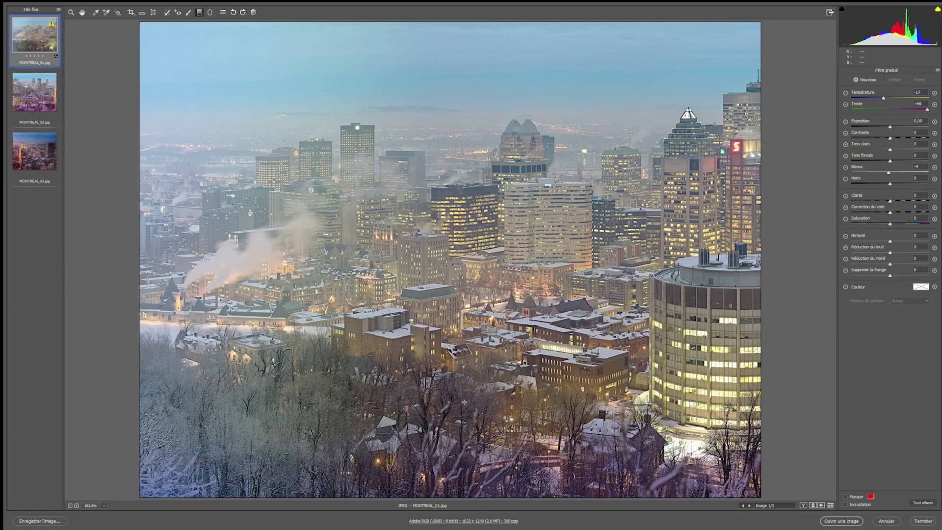
click(845, 505)
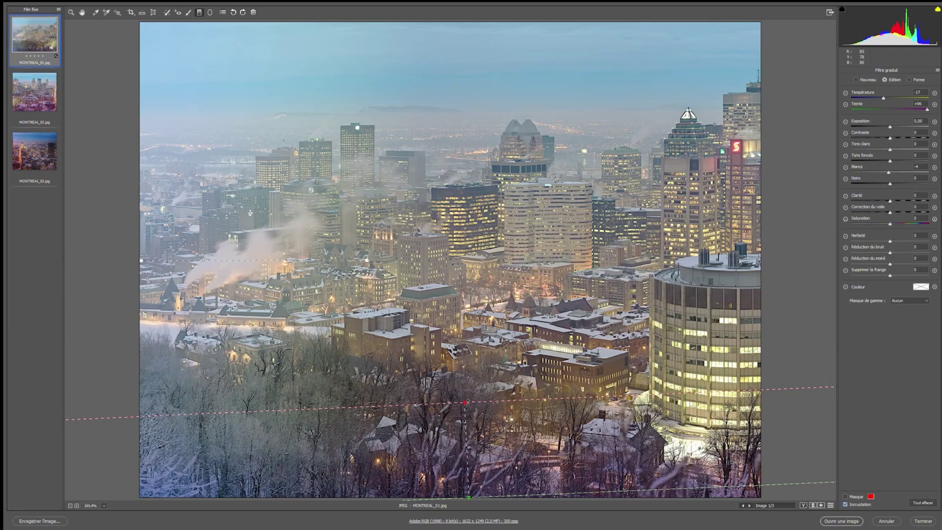
drag(465, 404, 468, 348)
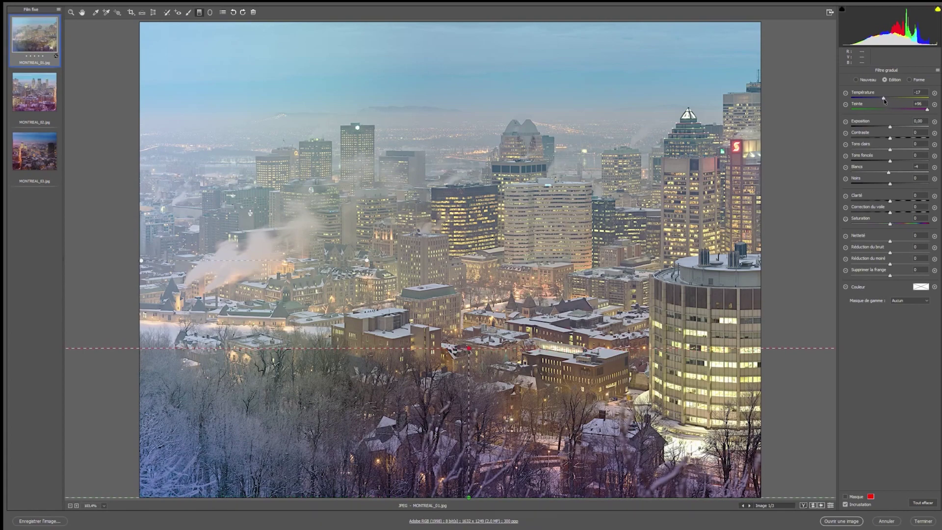
Reset the bottom filter's temperature to 0 and set its tint to +14 and saturation to -55.
double_click(884, 99)
double_click(927, 110)
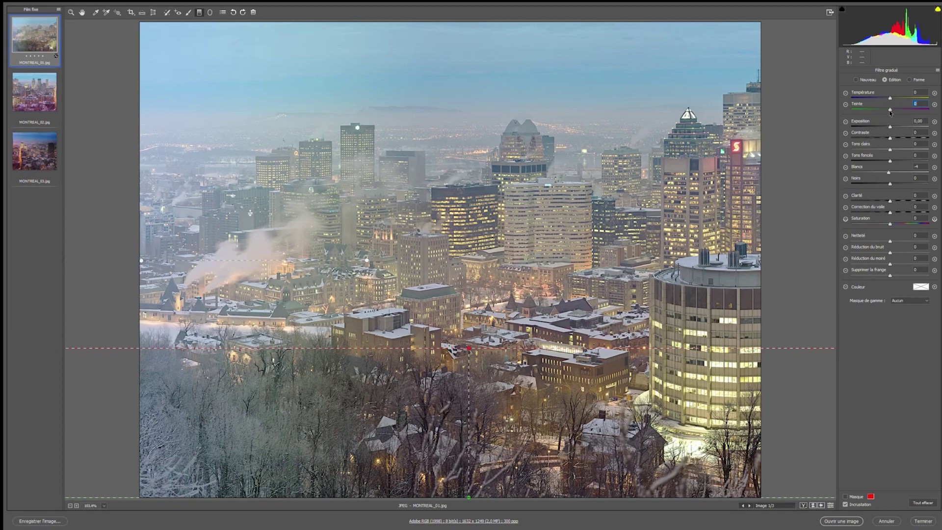
drag(889, 110, 896, 115)
drag(890, 226, 868, 217)
Draw a diagonal graduated filter inward from the bottom-left corner of MONTREAL_01.jpg and set its exposure to -0.45.
drag(142, 491, 302, 314)
drag(889, 127, 885, 129)
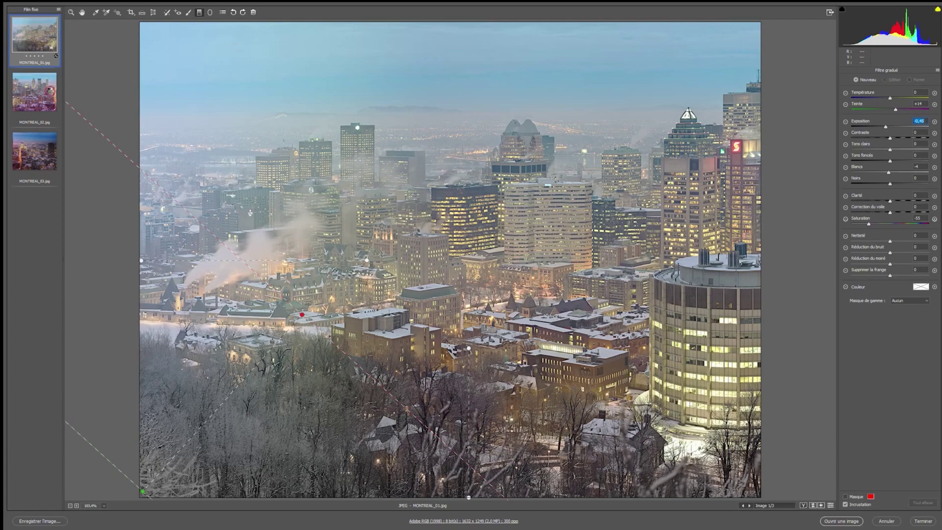
On MONTREAL_02.jpg, sample the white balance from the snow on the lower roofs, then set tint to -38 and temperature to -4.
click(50, 93)
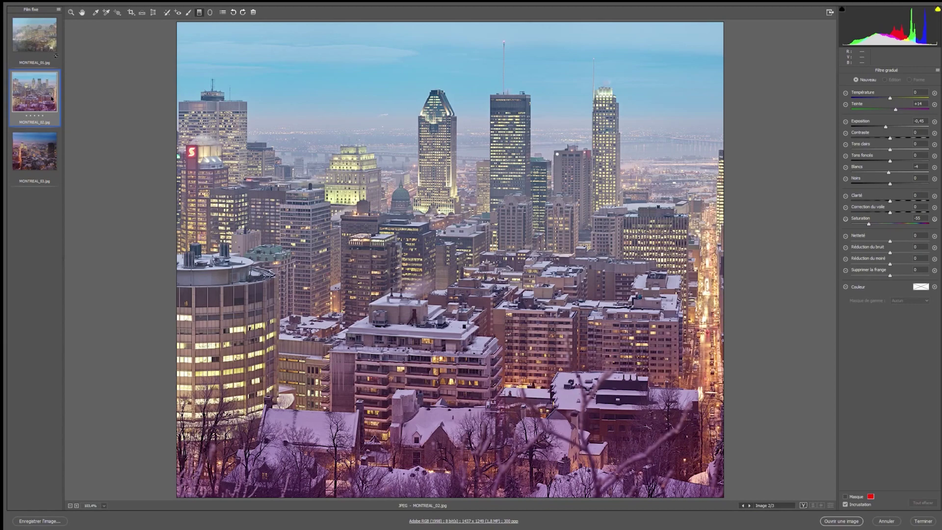
click(96, 13)
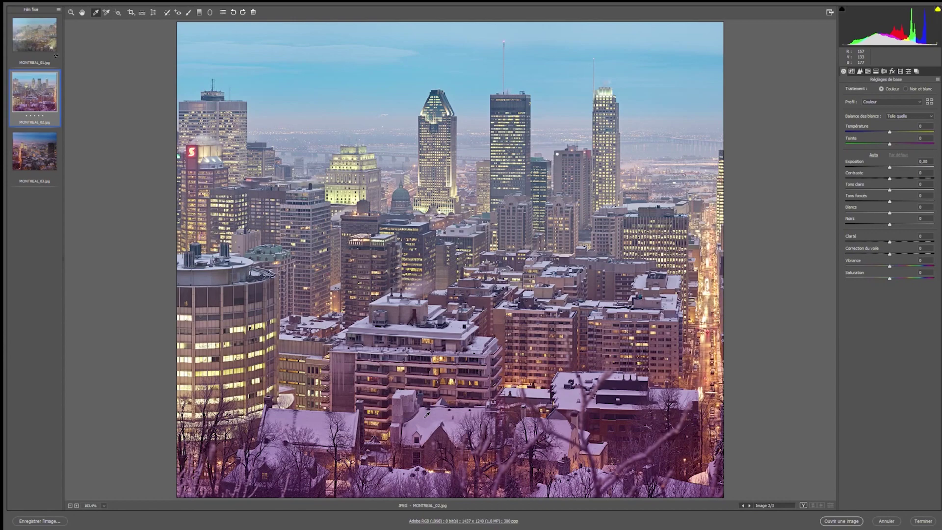
click(427, 413)
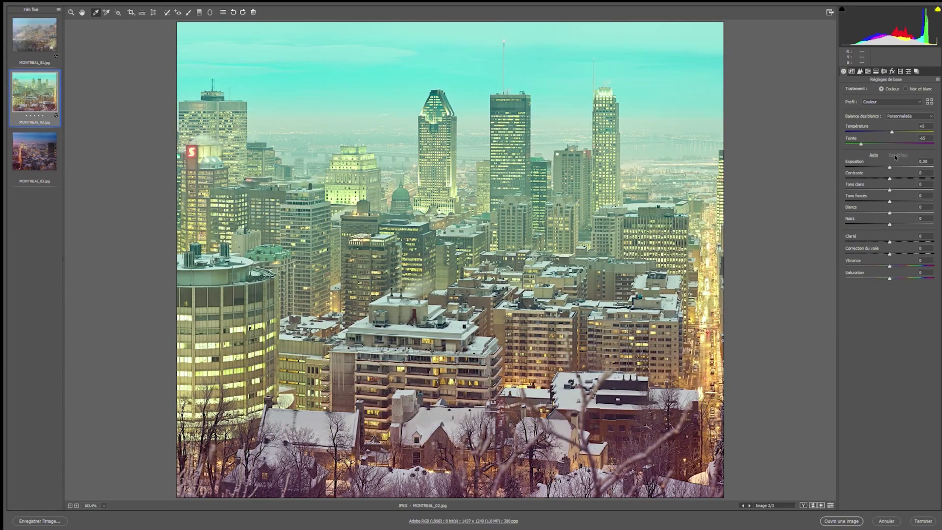
drag(862, 144, 889, 134)
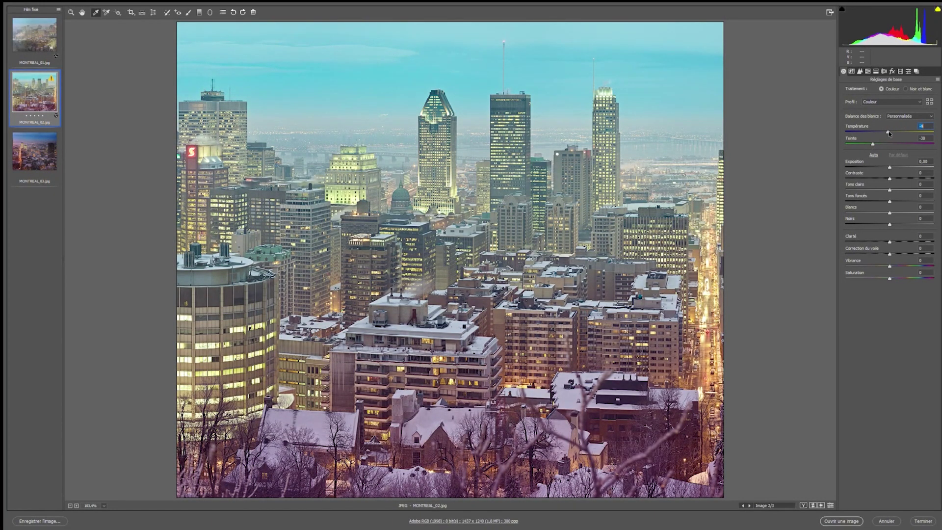
Draw a graduated filter on MONTREAL_02.jpg from the bottom edge up over about 46% of the height.
click(199, 12)
drag(426, 499, 427, 280)
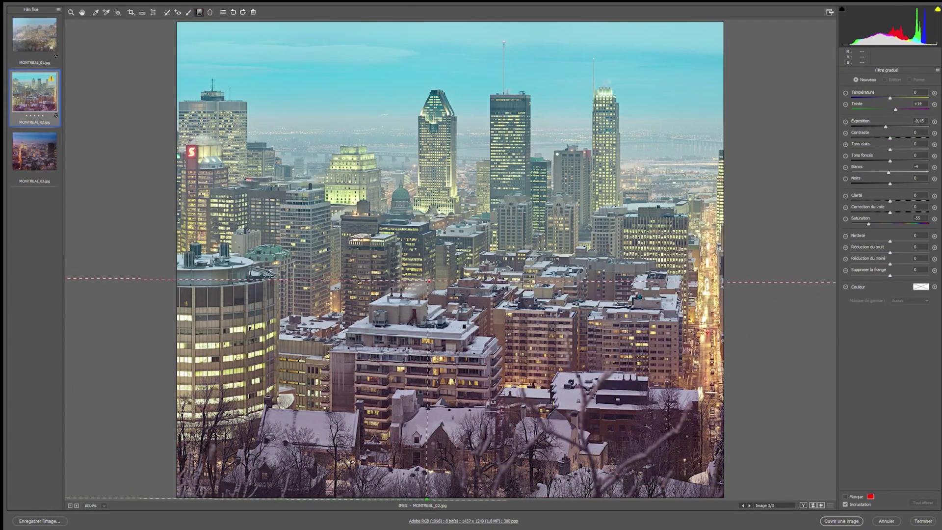
Reset the saturation and exposure of MONTREAL_02.jpg's graduated filter to 0 and set its tint to -76.
double_click(869, 223)
double_click(885, 127)
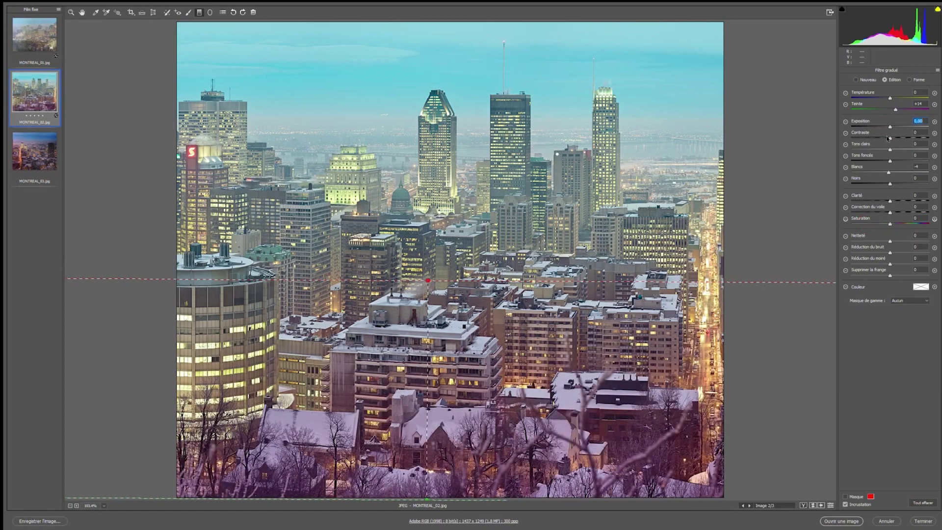
click(895, 110)
drag(895, 110, 858, 108)
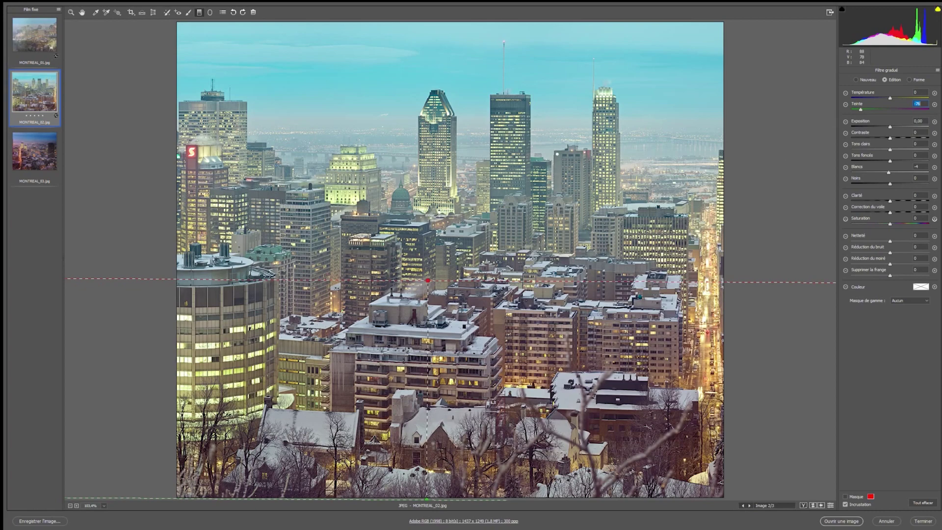
On MONTREAL_03.jpg, sample the white balance from the snow on a rooftop and raise the exposure to about +0.5.
click(42, 155)
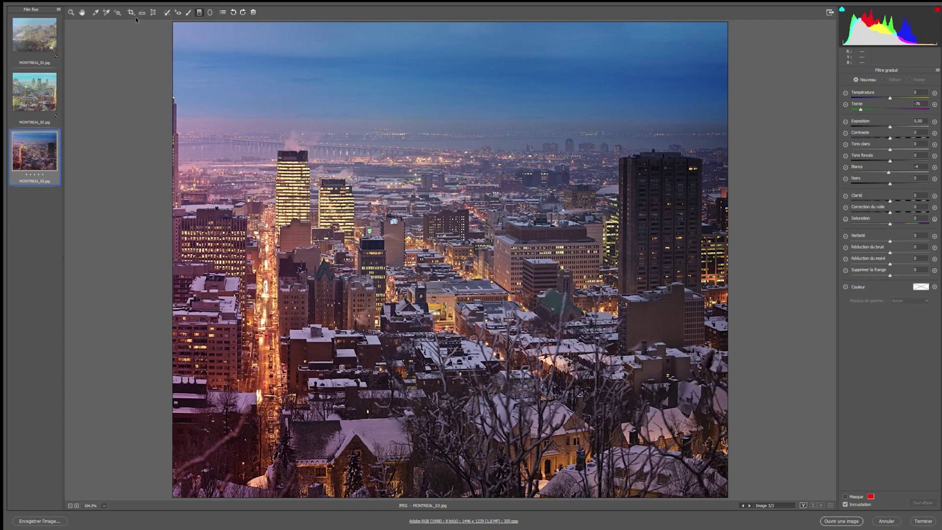
click(96, 13)
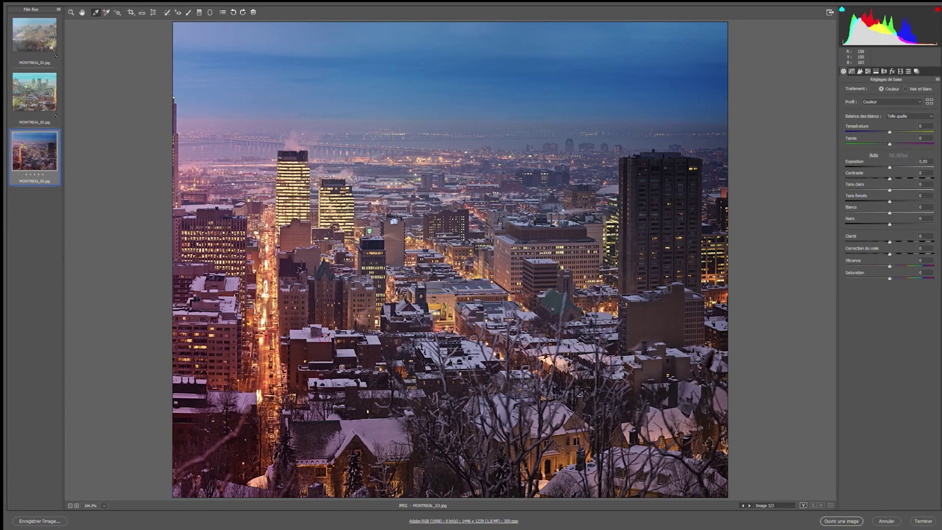
click(325, 336)
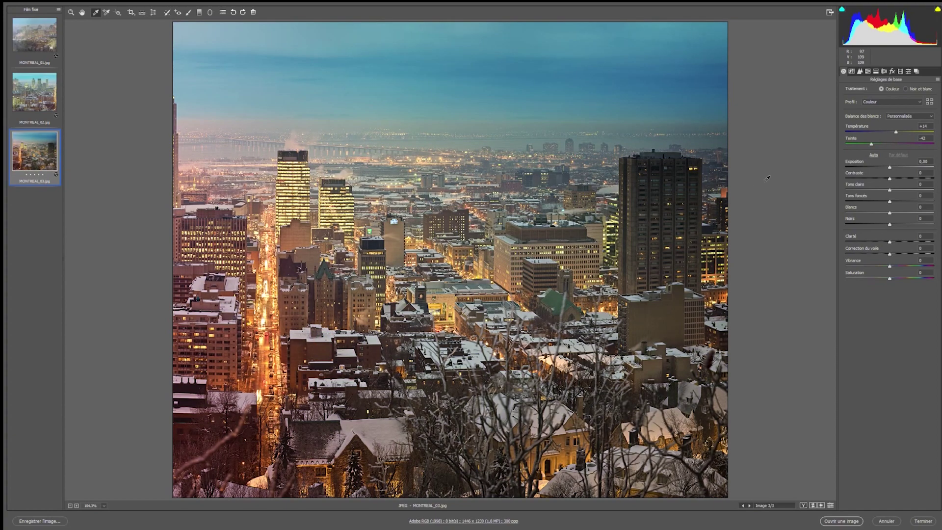
click(890, 168)
drag(891, 168, 894, 169)
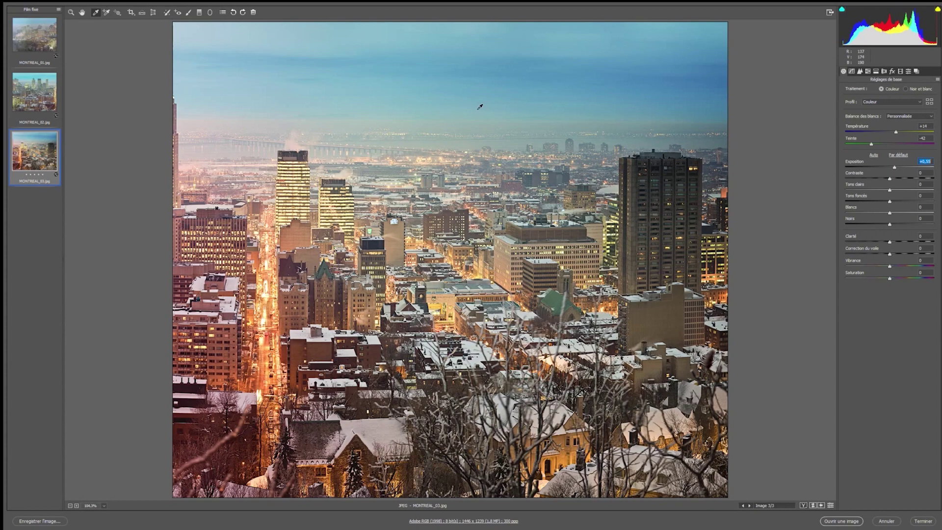
Draw a circular radial filter about a third of the image width around the dark tower, with its effect applied inside.
click(211, 13)
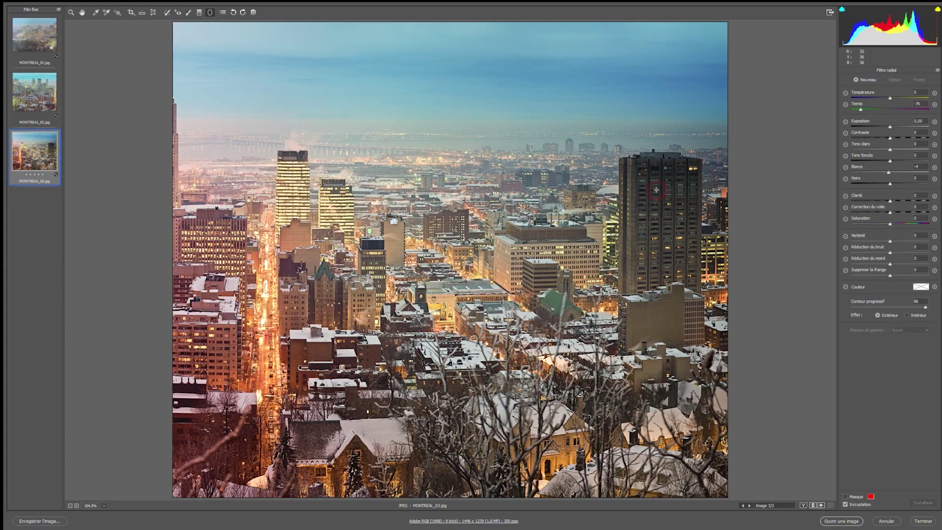
drag(657, 190, 722, 258)
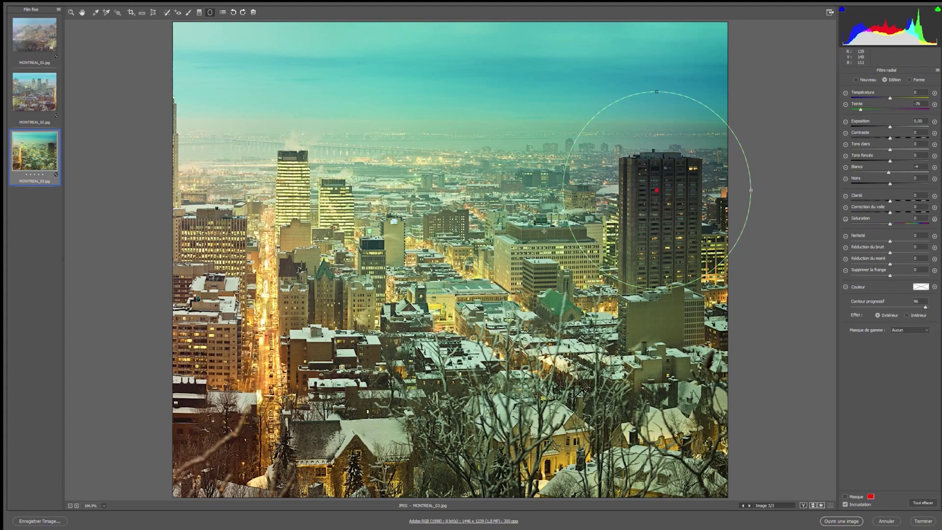
click(907, 316)
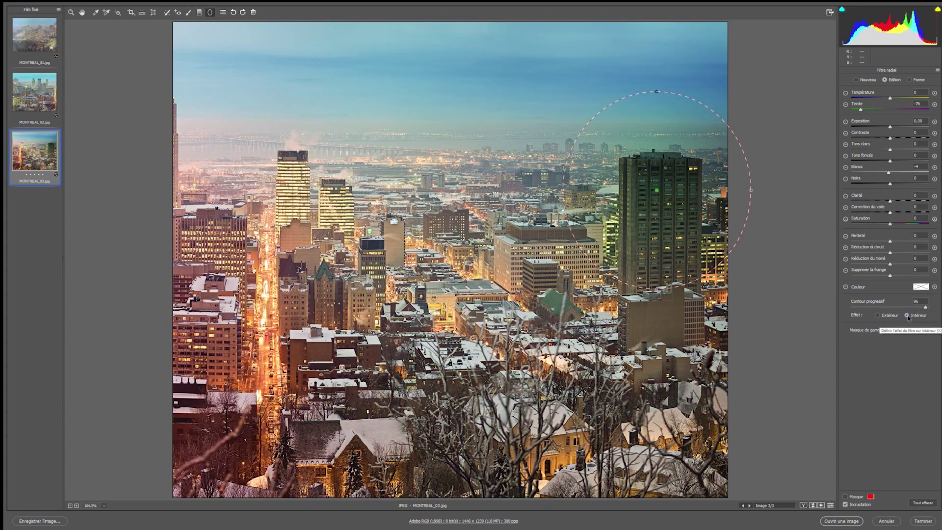
Set the tower's radial filter to tint 0, exposure +1.05 and feather 82.
double_click(860, 110)
drag(889, 127, 899, 130)
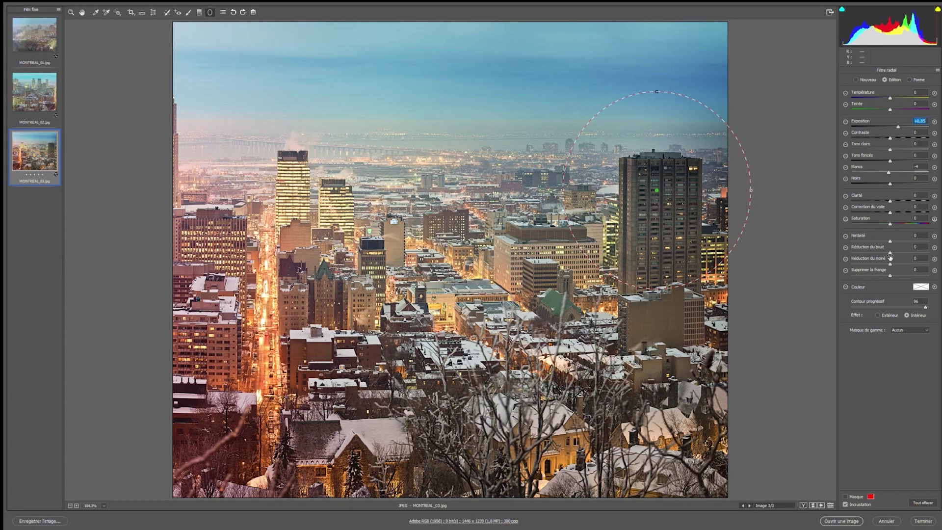
drag(927, 309, 841, 309)
text(52)
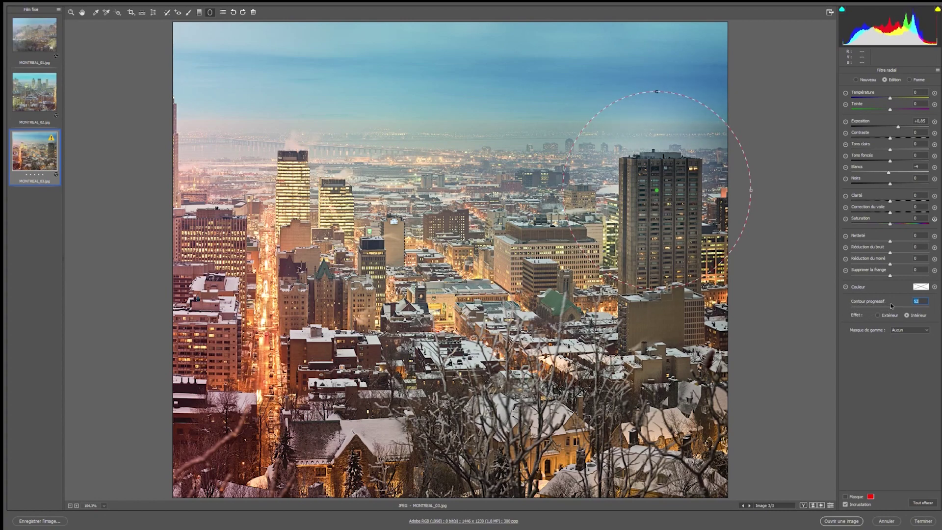
drag(892, 305, 914, 311)
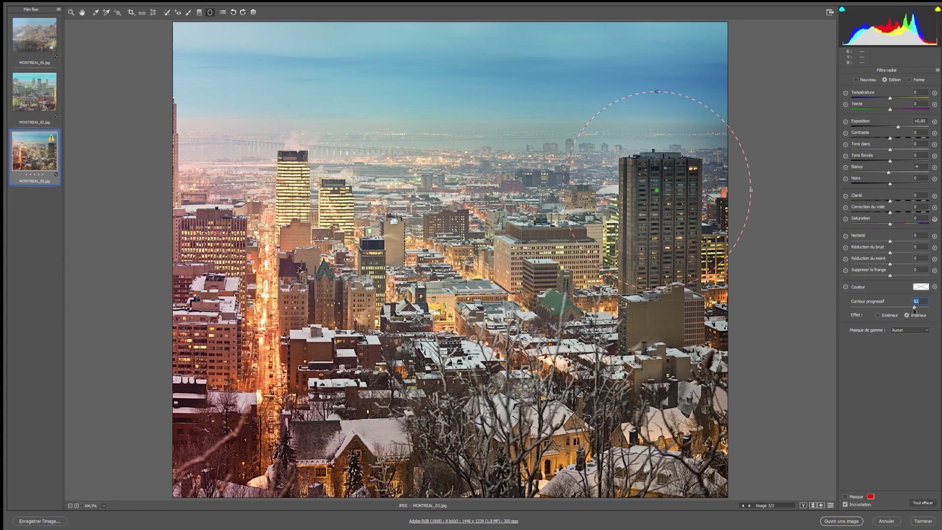
click(898, 126)
drag(897, 126, 898, 132)
Draw a radial filter about half the image width over the sky above the dark tower and set its exposure to +0.20.
drag(673, 48, 765, 164)
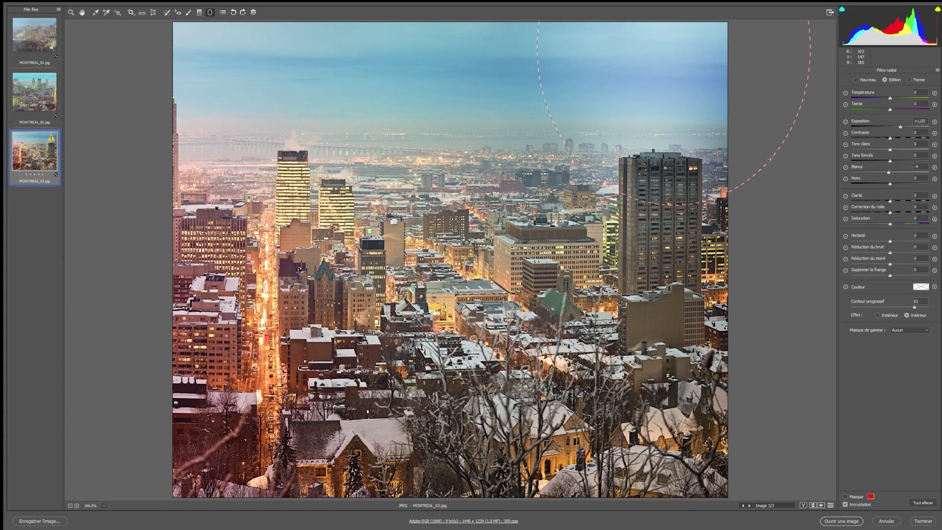
double_click(900, 126)
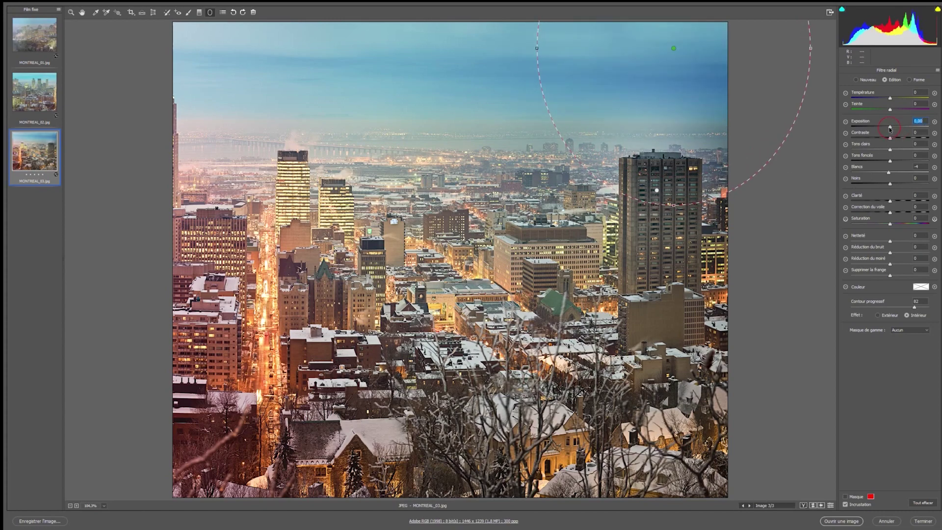
drag(890, 128, 891, 132)
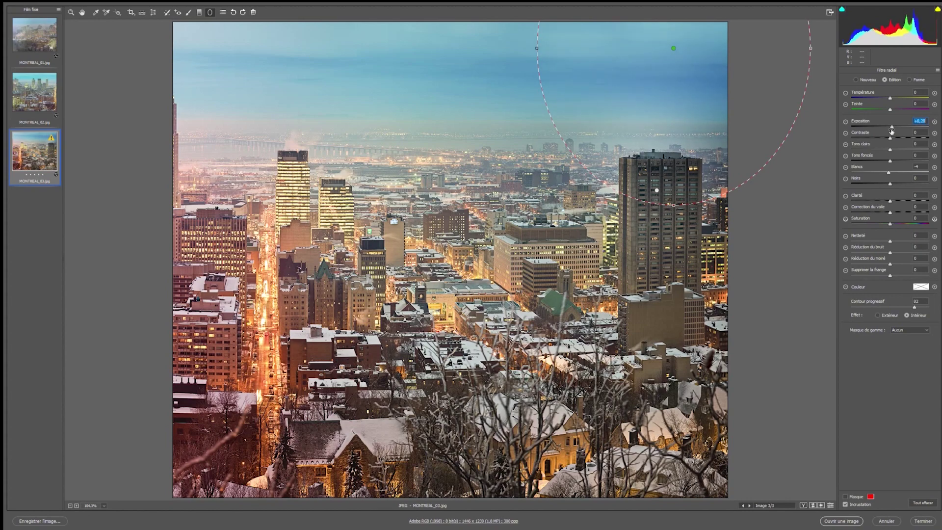
Compare the areas covered by the tower and sky radial filters, then set the sky filter's feather to 42.
click(656, 190)
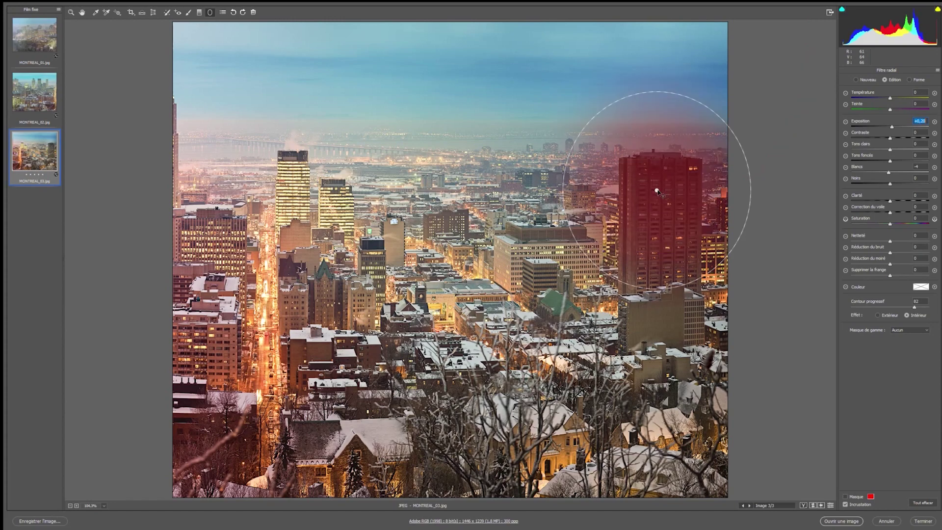
click(673, 48)
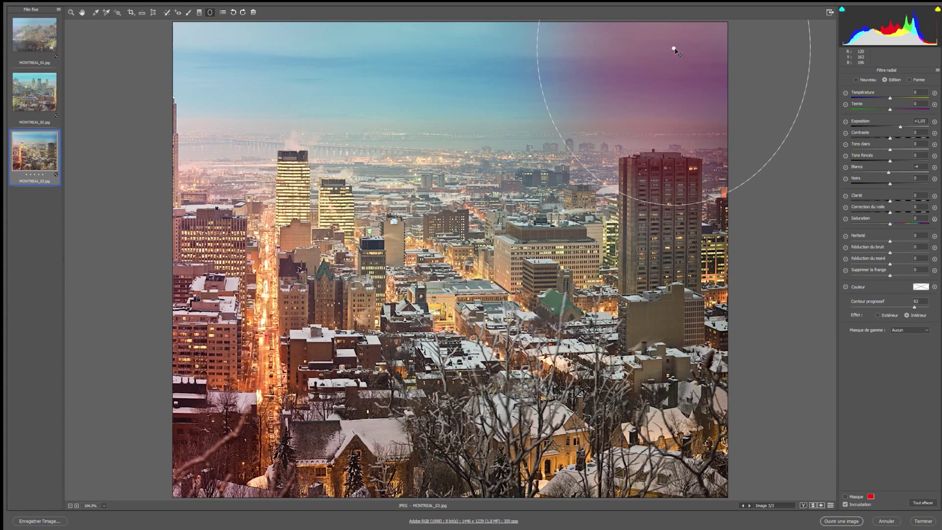
click(674, 49)
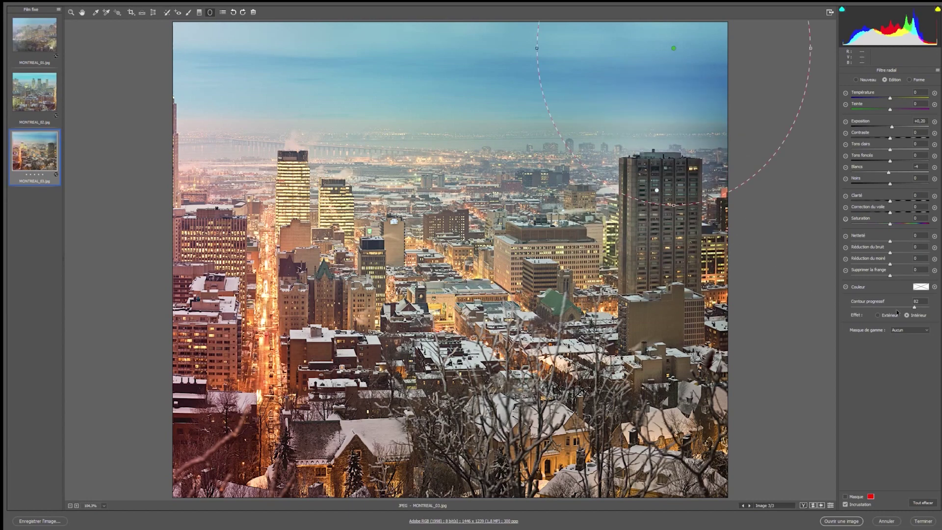
click(916, 301)
text(42)
key(Return)
Draw a graduated filter from the top edge of MONTREAL_03.jpg down to just below the horizon and reset its exposure to 0.
click(200, 12)
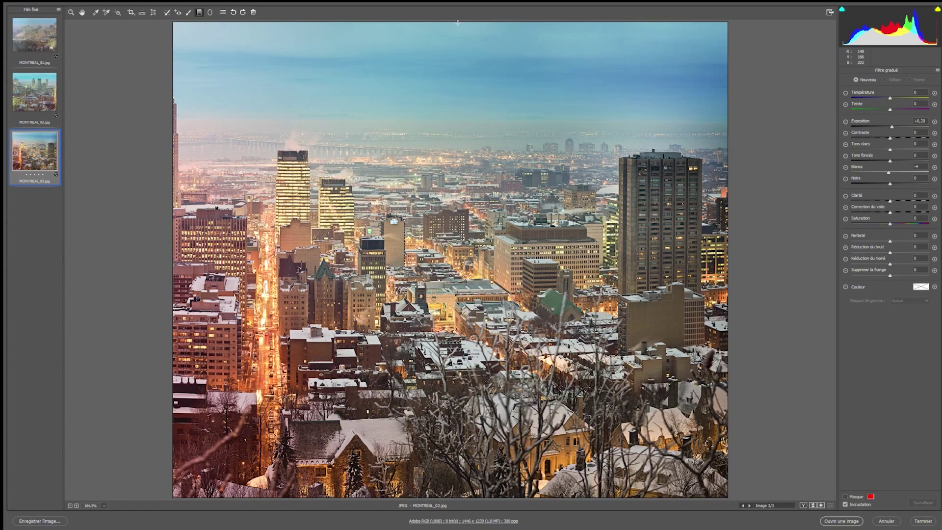
drag(458, 23, 457, 168)
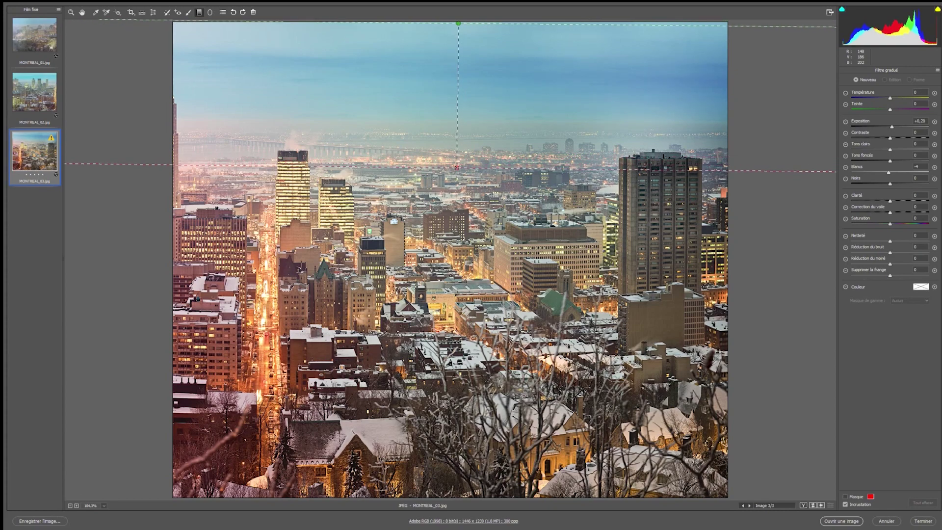
click(892, 127)
double_click(892, 127)
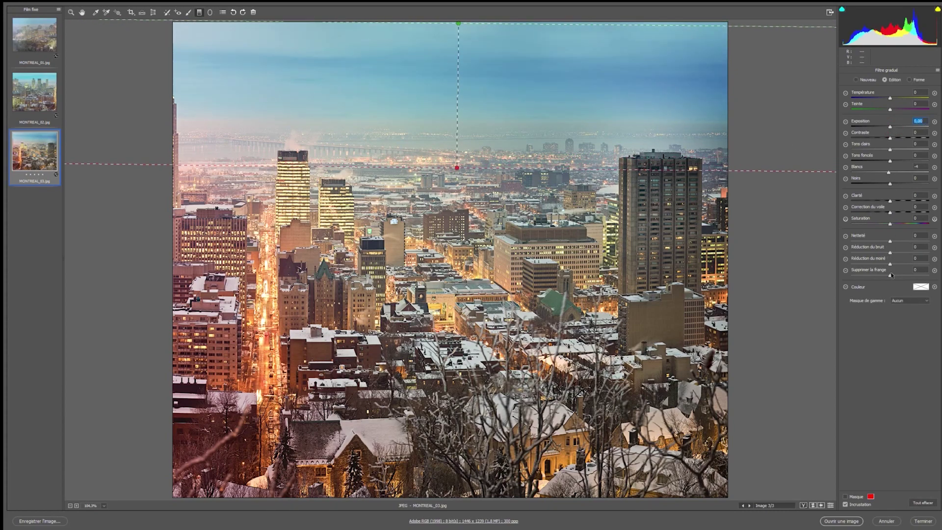
Try green, red and cyan tints on the sky's graduated filter and settle on a light yellow colour.
click(923, 288)
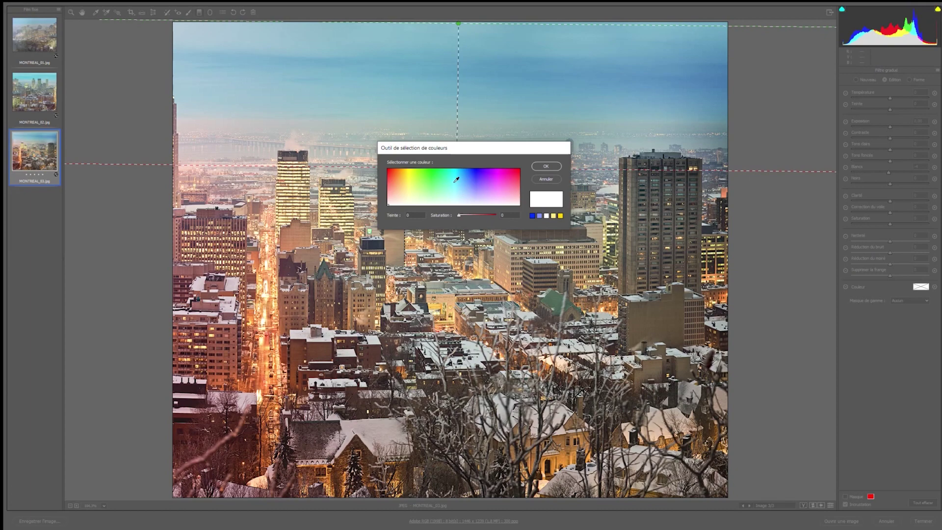
click(414, 172)
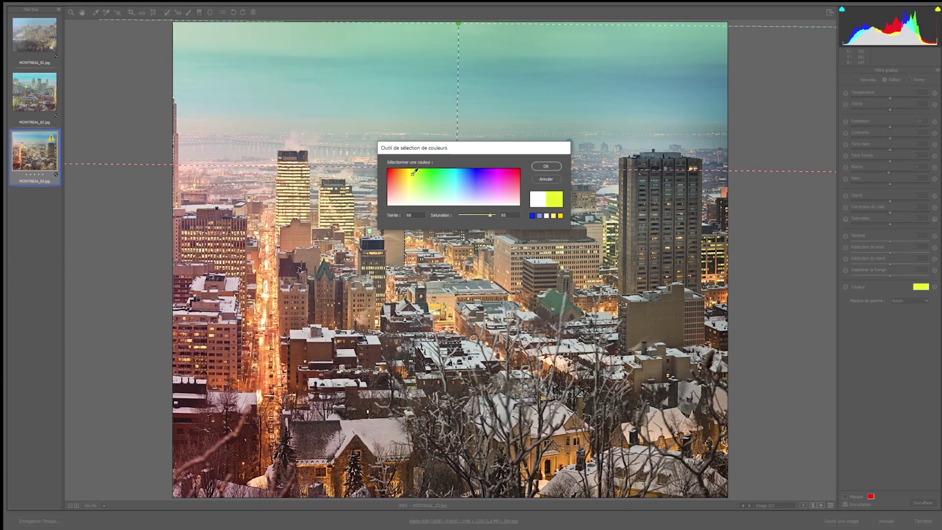
click(400, 175)
click(394, 177)
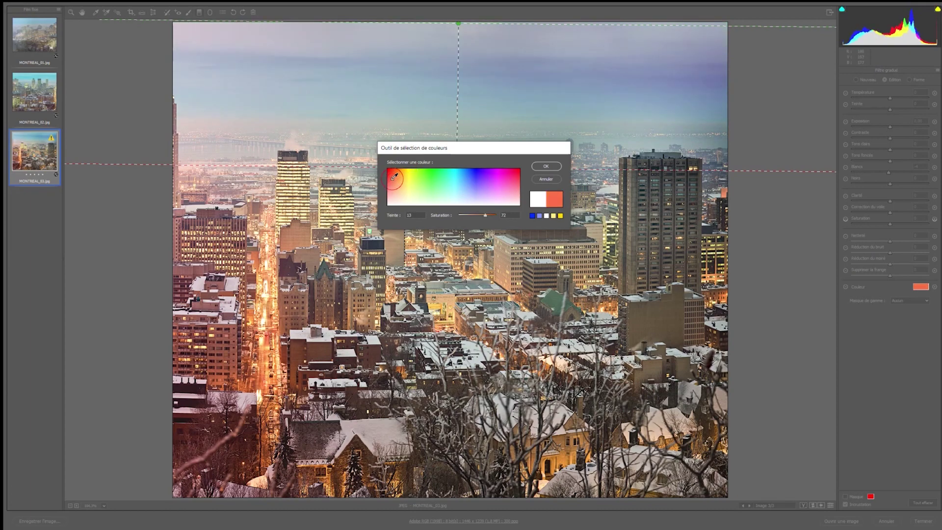
click(427, 173)
click(465, 172)
click(453, 174)
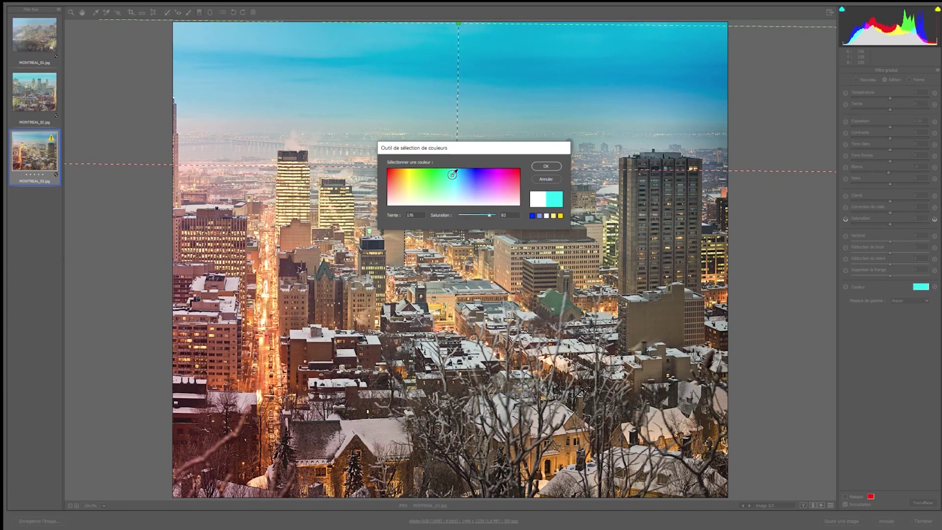
click(431, 171)
click(421, 178)
click(417, 190)
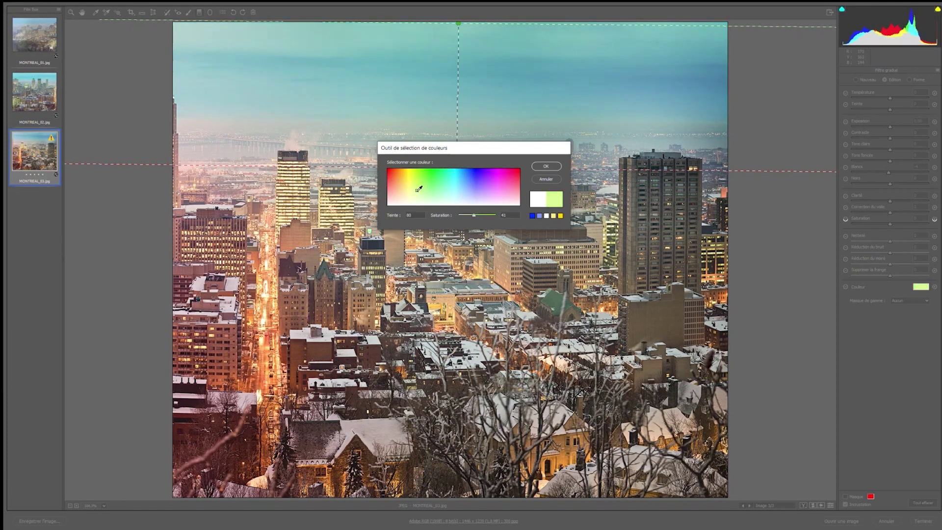
click(412, 189)
click(408, 181)
click(545, 166)
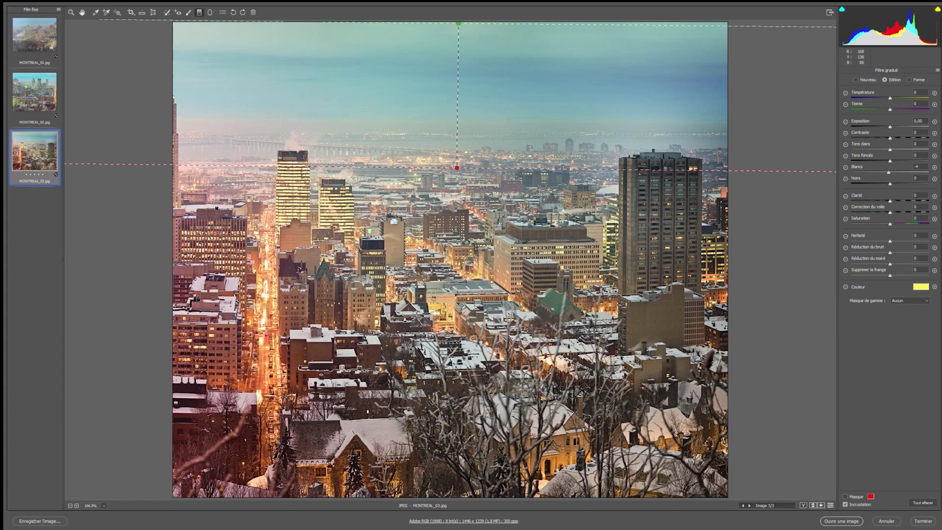
Replace the sky's graduated filter with one from the left edge across about 24% of the width, and set its temperature to -55.
key(Delete)
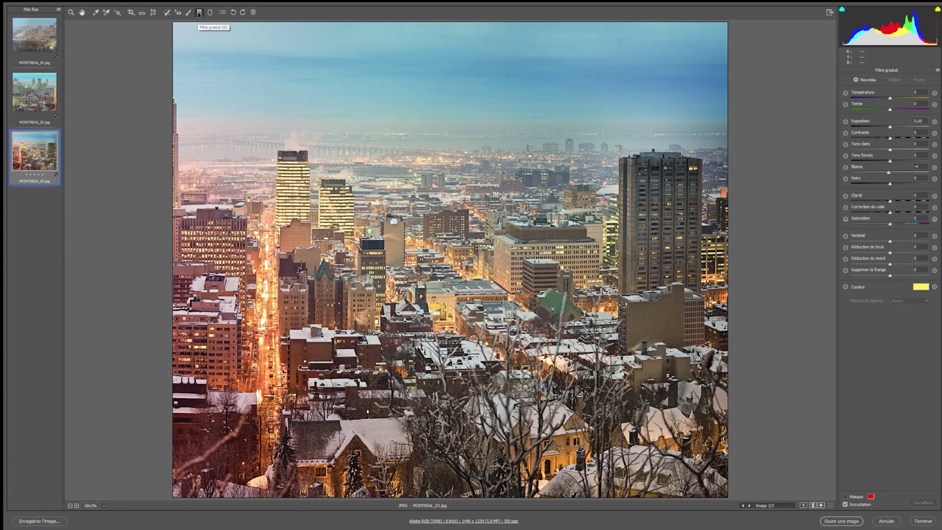
drag(173, 237, 307, 237)
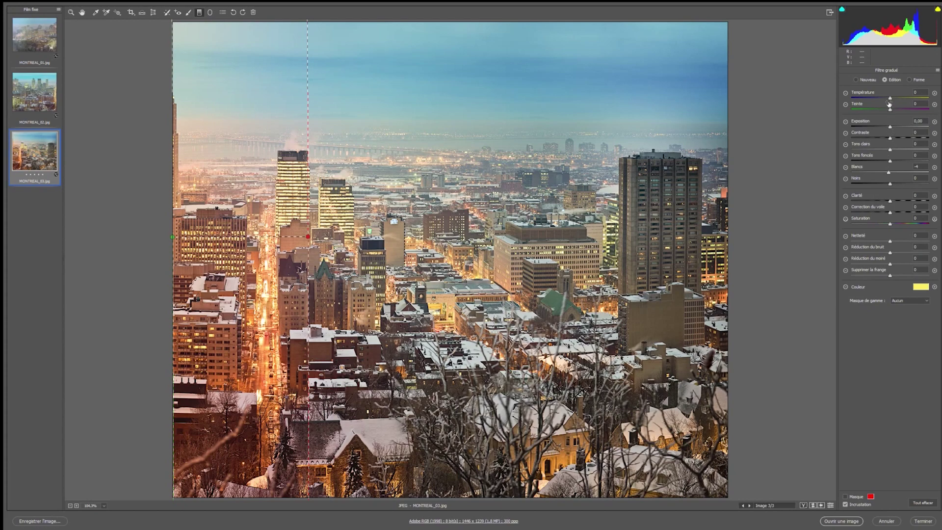
drag(890, 98, 868, 102)
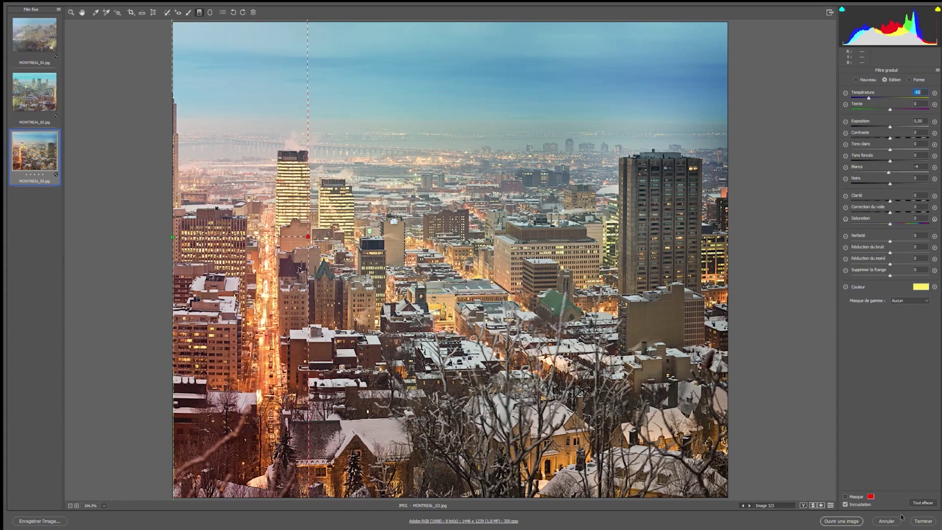
Compare the colours of the corrected MONTREAL_02.jpg and MONTREAL_03.jpg by viewing them alternately.
click(44, 38)
click(31, 86)
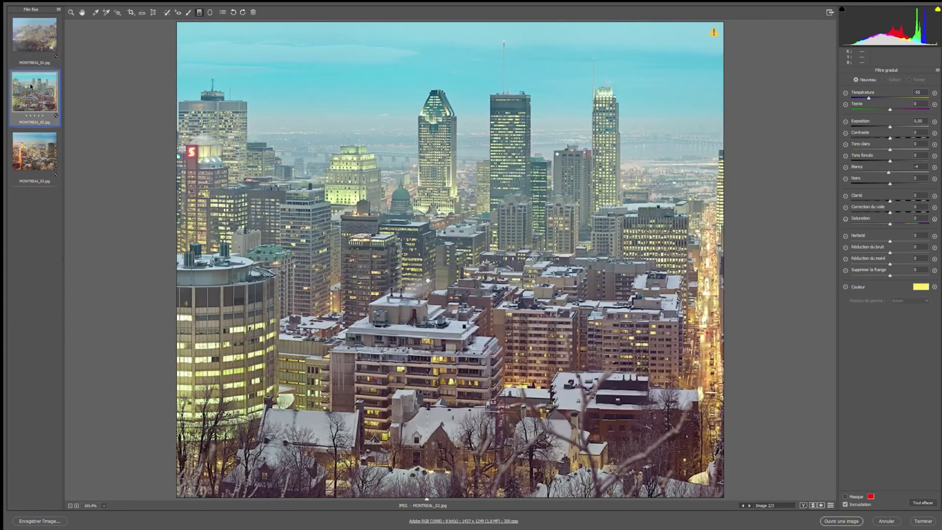
click(32, 141)
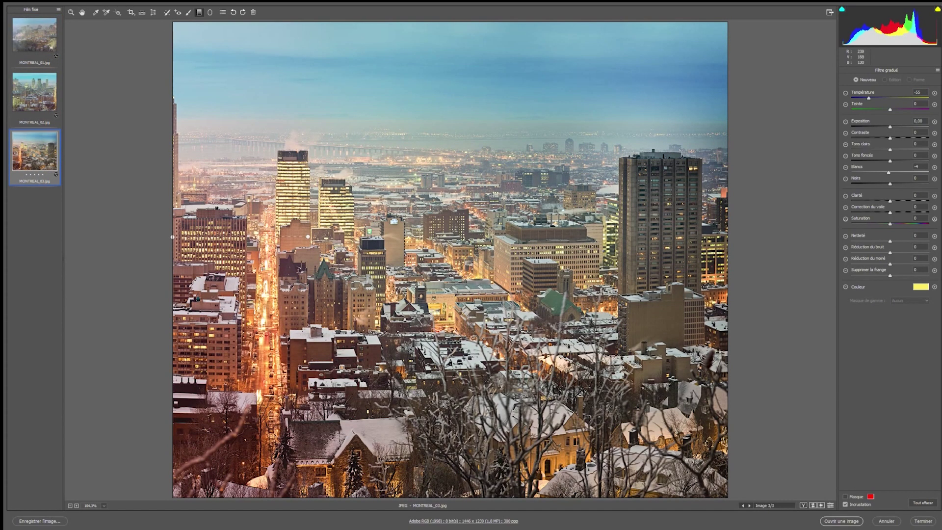
click(47, 93)
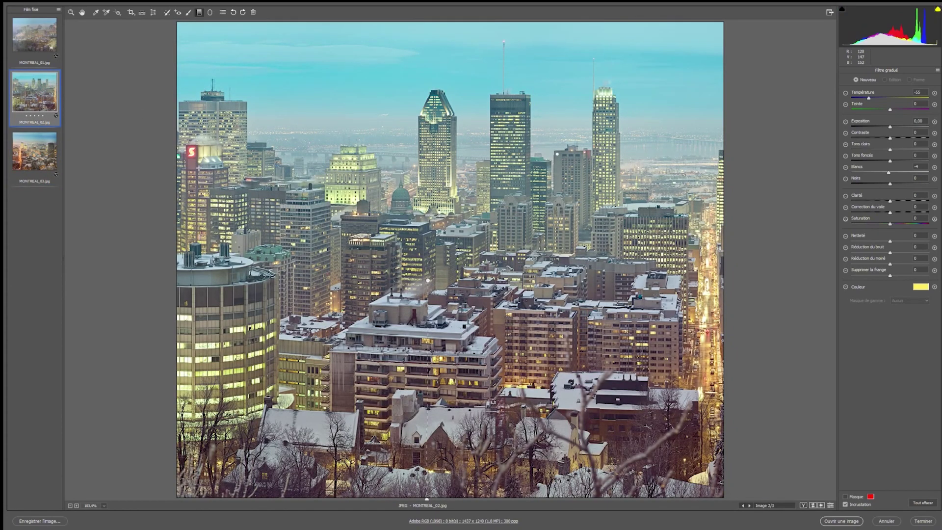
click(38, 150)
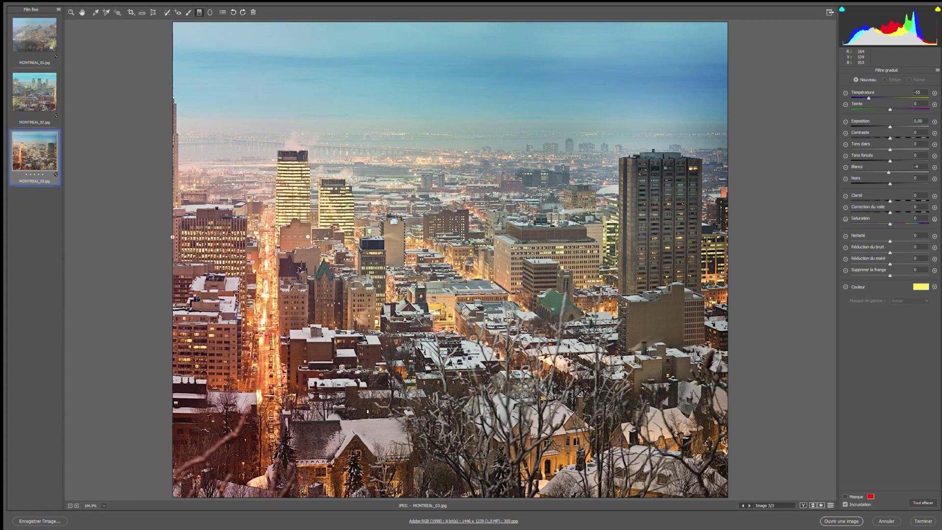
click(42, 96)
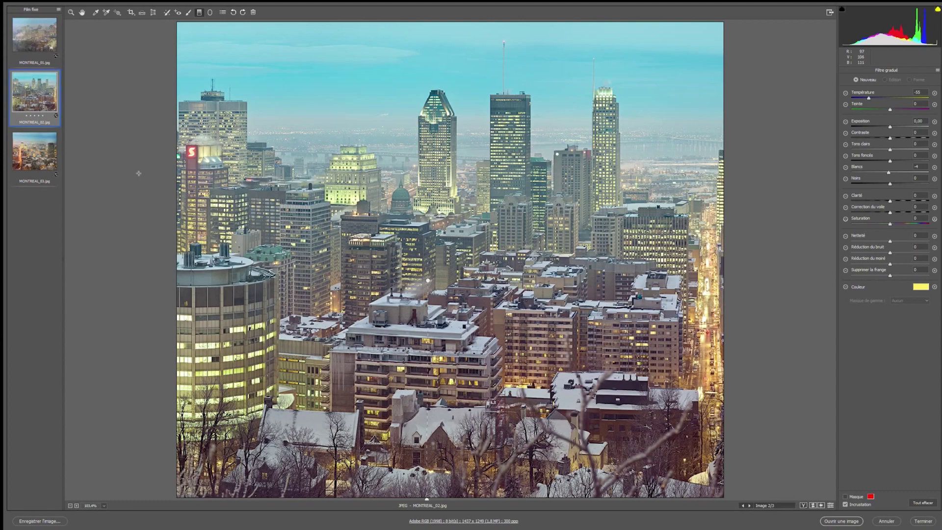
Set MONTREAL_03.jpg's left-edge graduated filter to saturation -30 and temperature -81, lower its exposure slightly, and save the Camera Raw corrections.
key(Down)
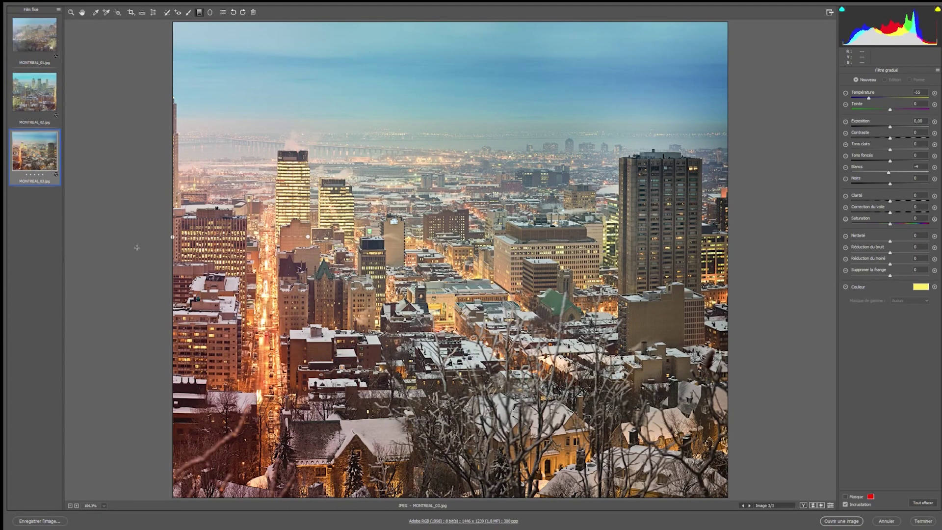
click(172, 237)
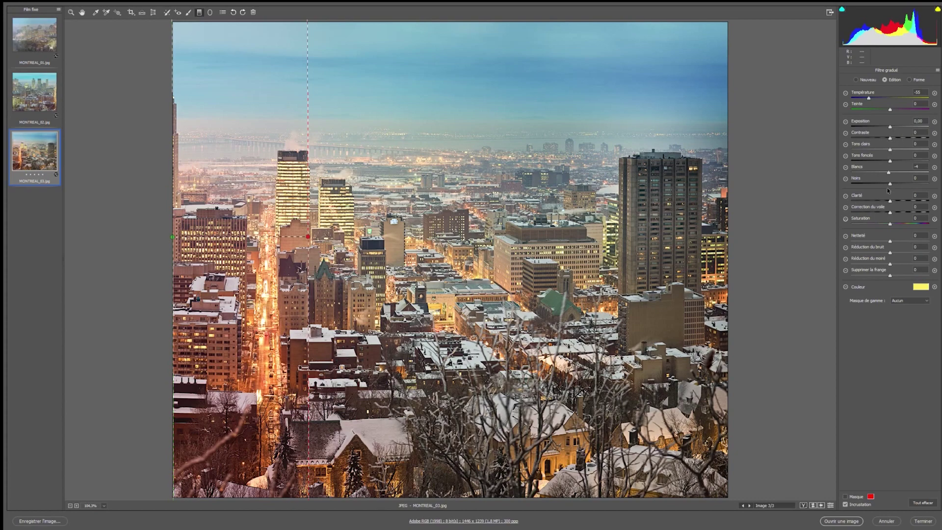
drag(890, 225, 878, 226)
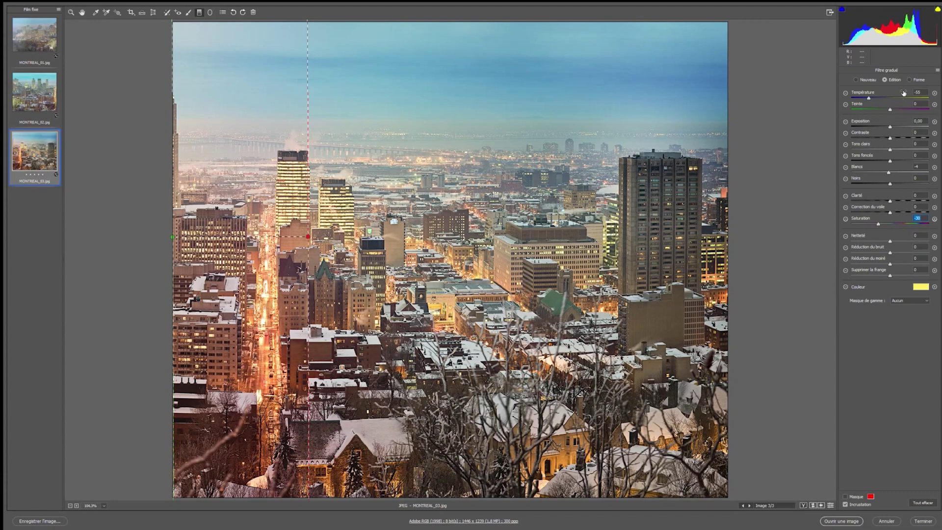
drag(869, 99, 859, 101)
drag(890, 128, 889, 128)
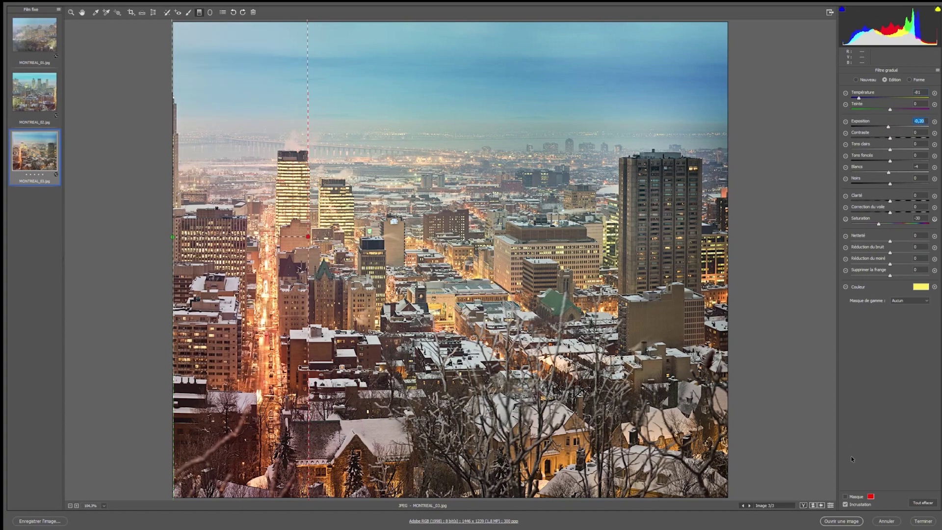
click(917, 522)
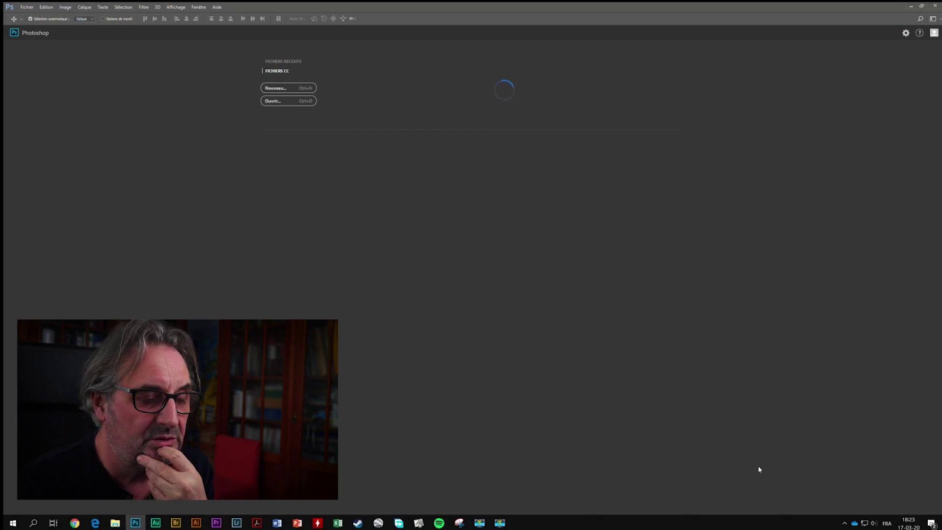
Switch to Bridge and compare the corrected previews of MONTREAL_01.jpg, MONTREAL_02.jpg and MONTREAL_03.jpg one after another.
click(176, 523)
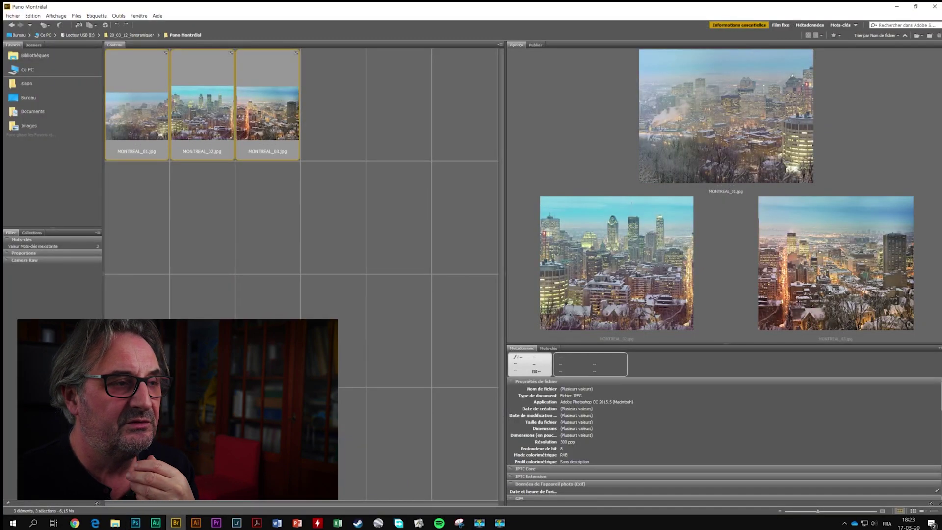
click(149, 123)
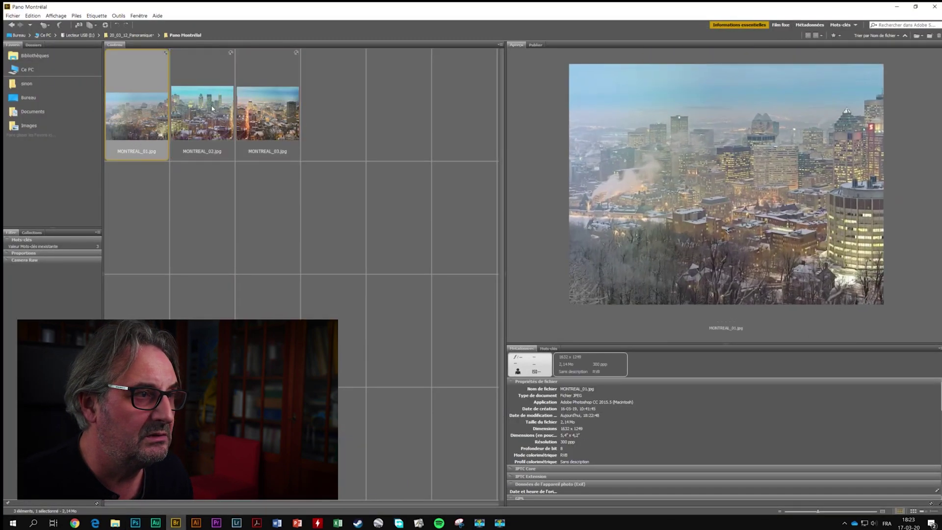
click(202, 113)
click(237, 105)
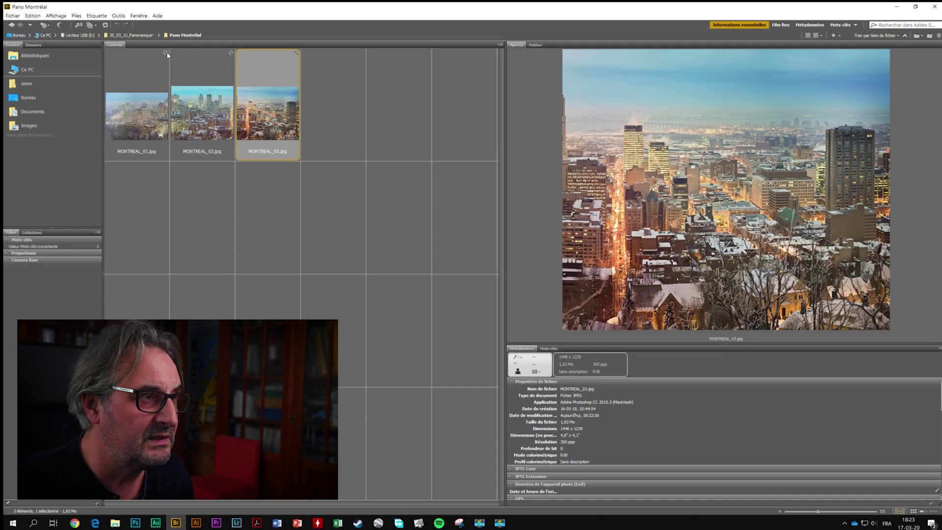
click(223, 52)
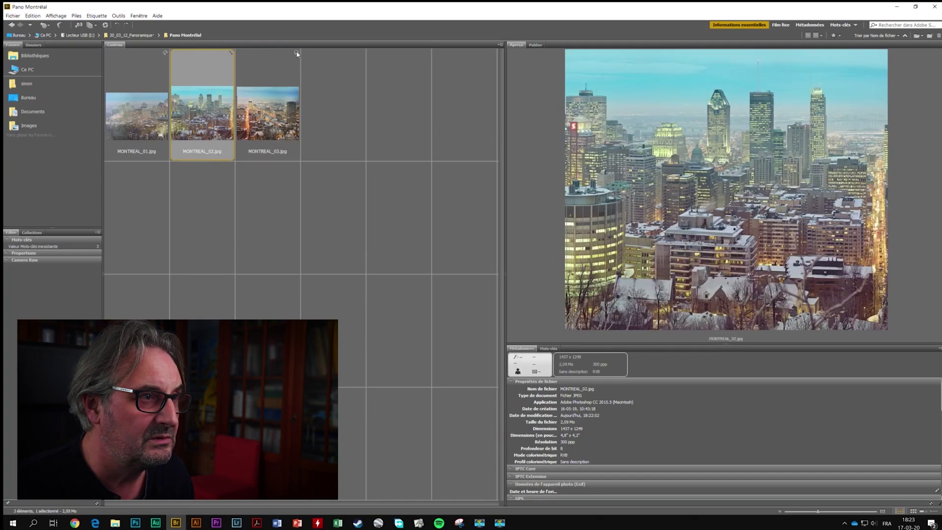
click(295, 55)
click(165, 56)
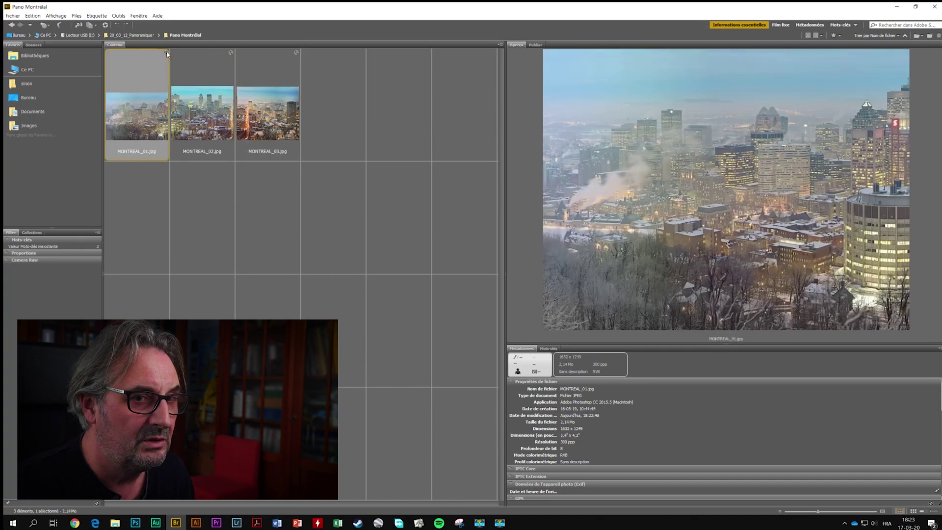
key(Right)
key(Right)
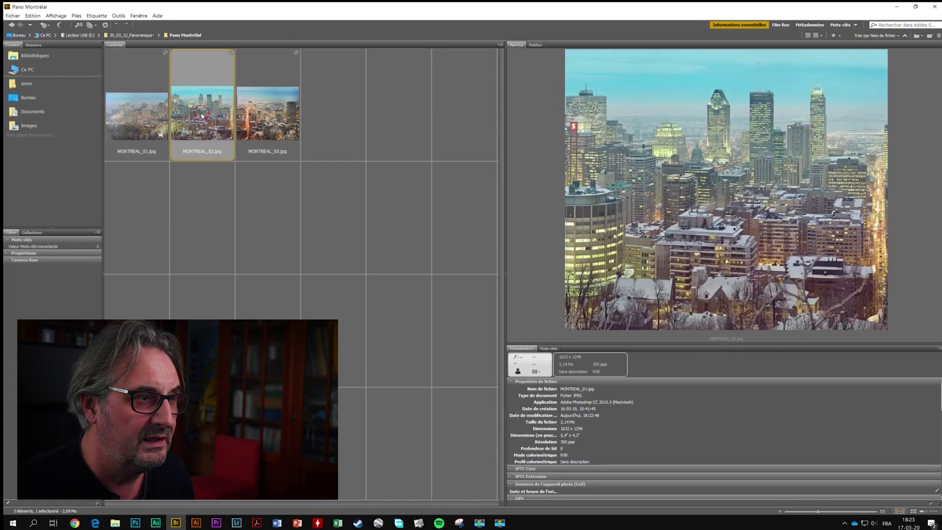
click(153, 118)
key(Right)
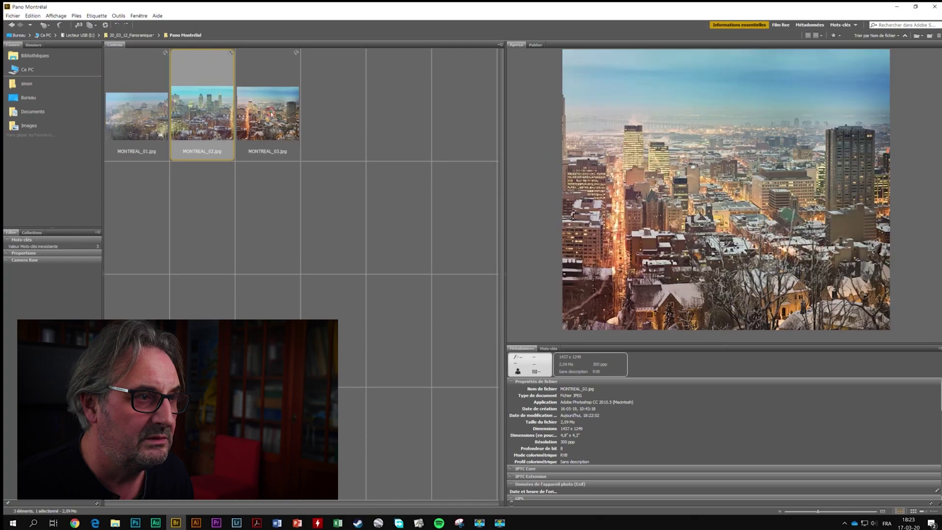
key(Right)
click(153, 117)
click(212, 117)
key(Right)
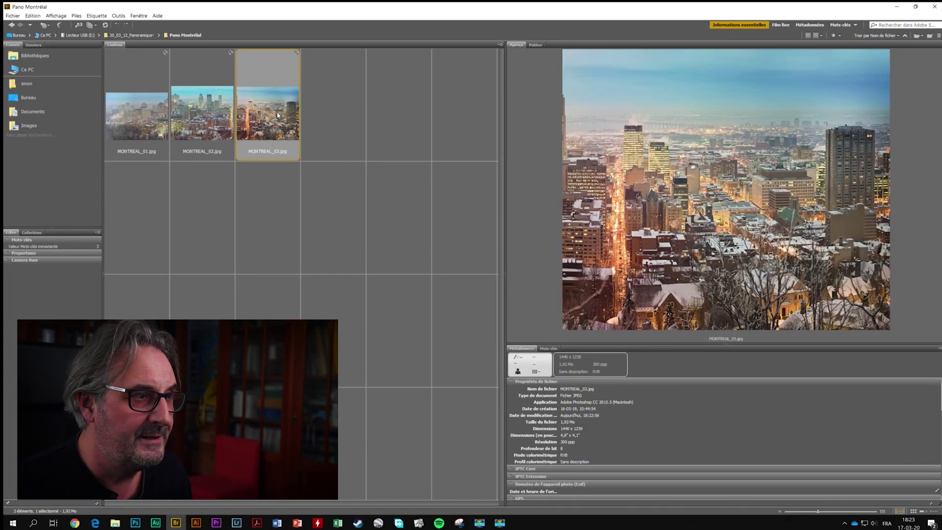
Merge MONTREAL_01.jpg, MONTREAL_02.jpg and MONTREAL_03.jpg into a panorama in Photoshop using Photomerge with the Auto layout and image blending.
click(154, 124)
ctrl+click(197, 125)
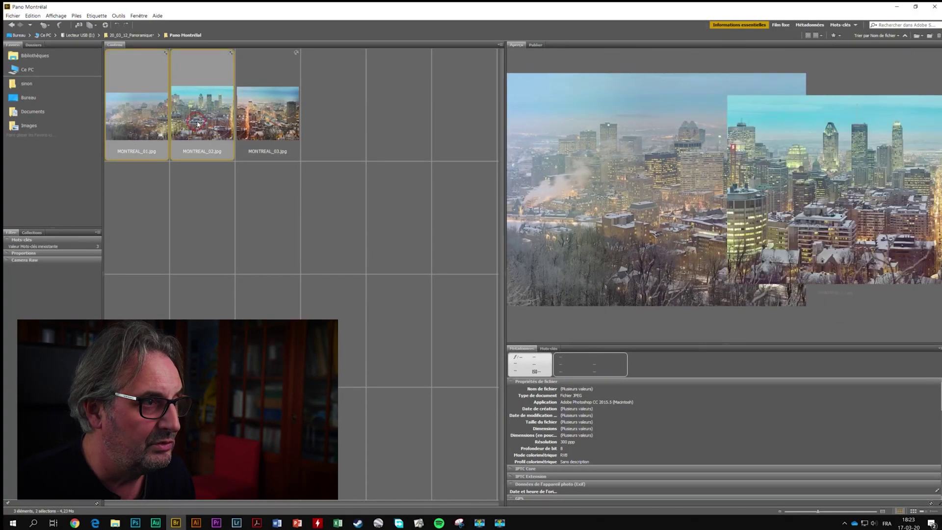
ctrl+click(264, 118)
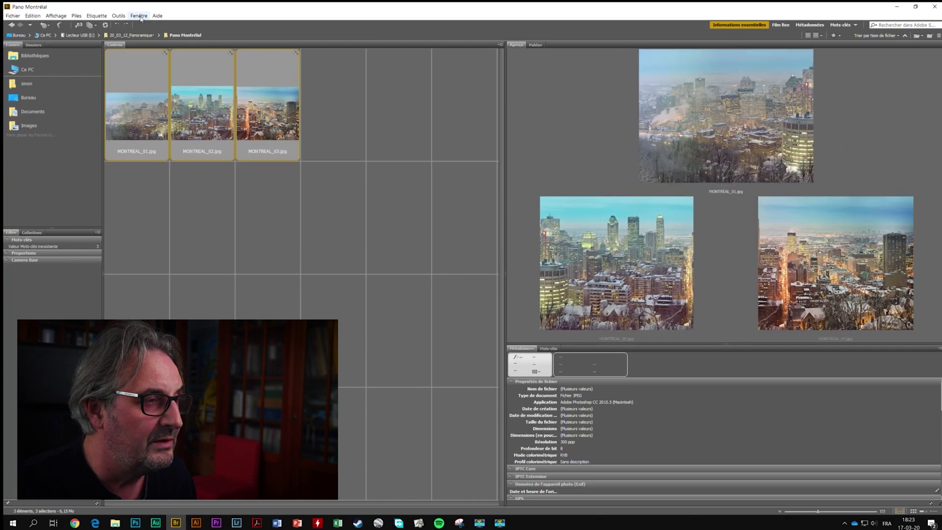
click(141, 18)
mouse_move(118, 15)
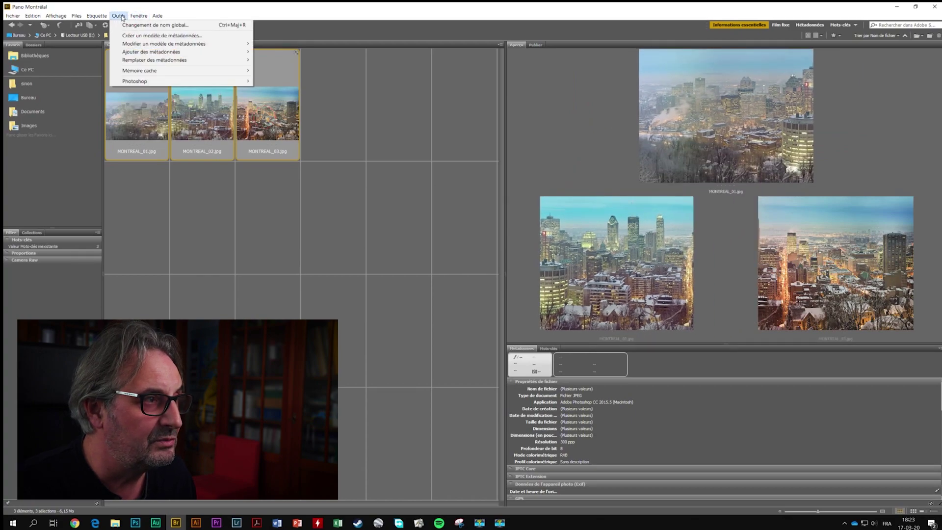
mouse_move(170, 82)
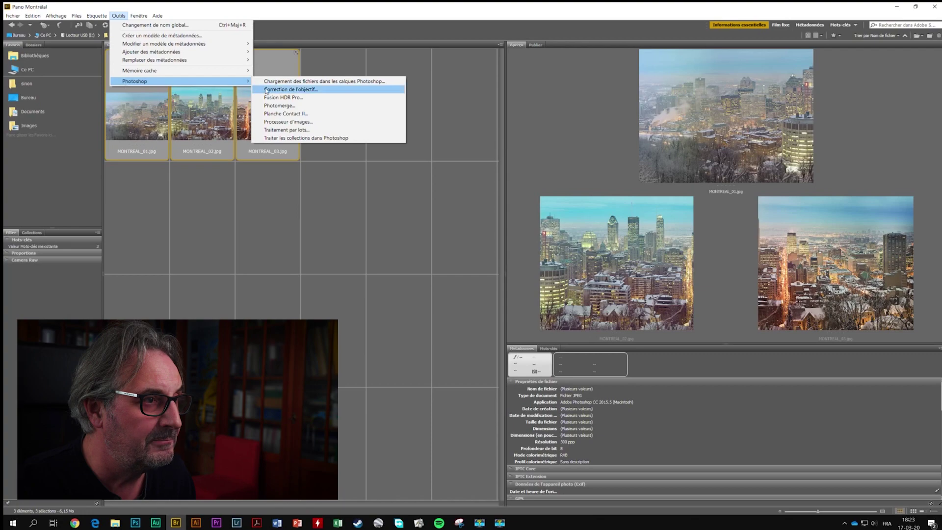
click(273, 105)
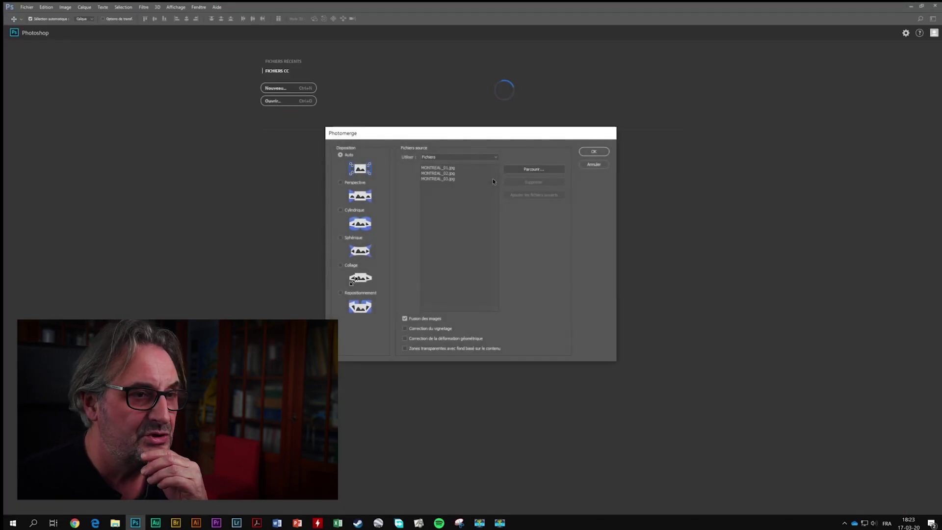
click(594, 152)
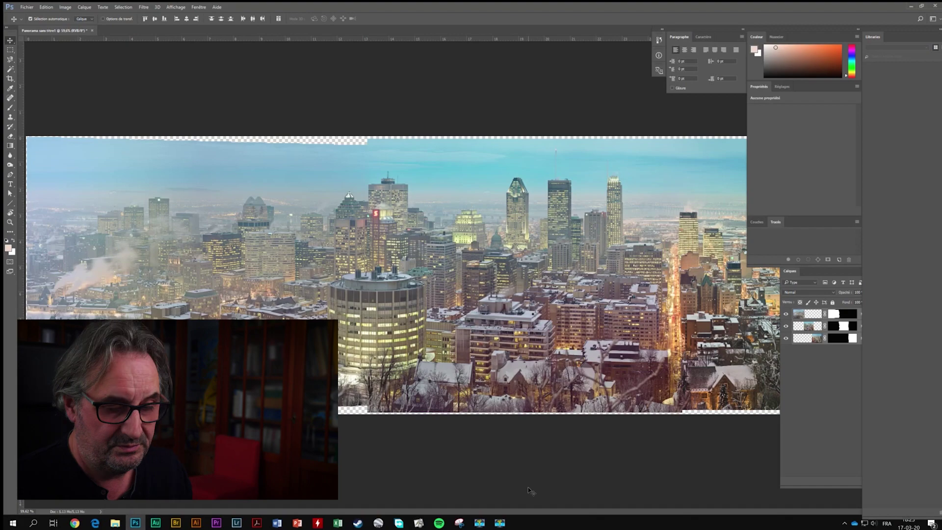
Crop the panorama's upper and lower edges to remove the transparent borders.
key(ctrl+minus)
key(ctrl+minus)
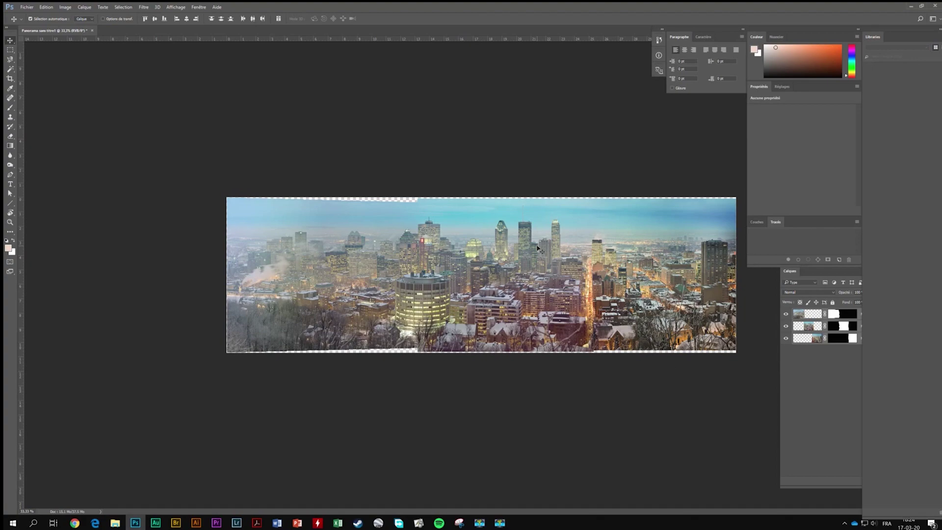
click(11, 78)
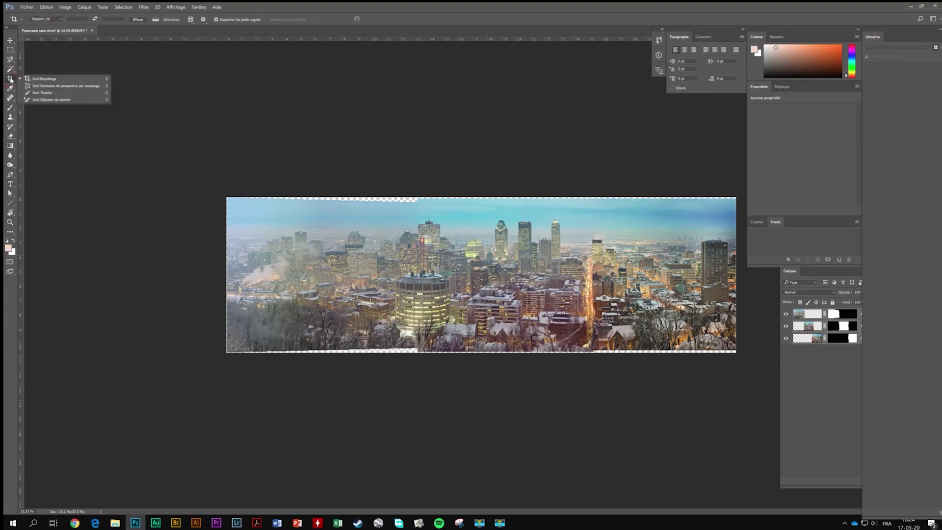
click(37, 80)
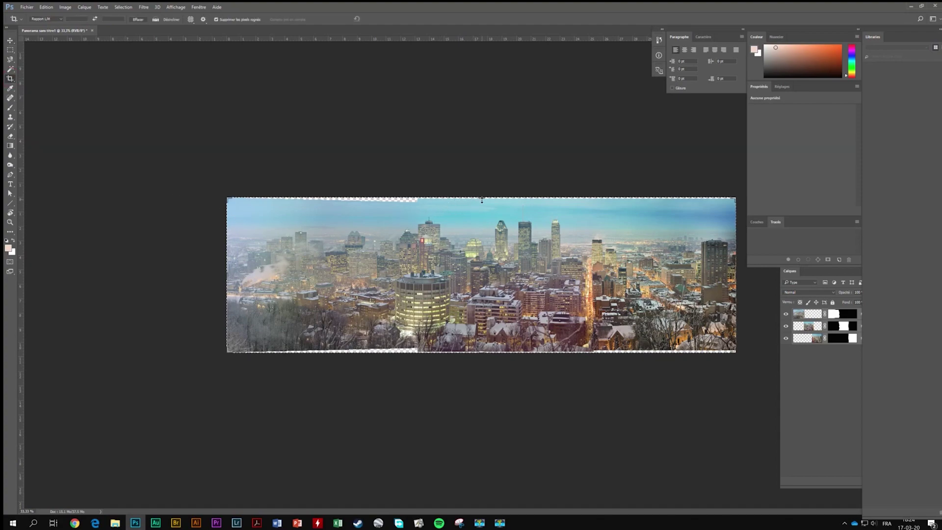
drag(481, 196, 481, 202)
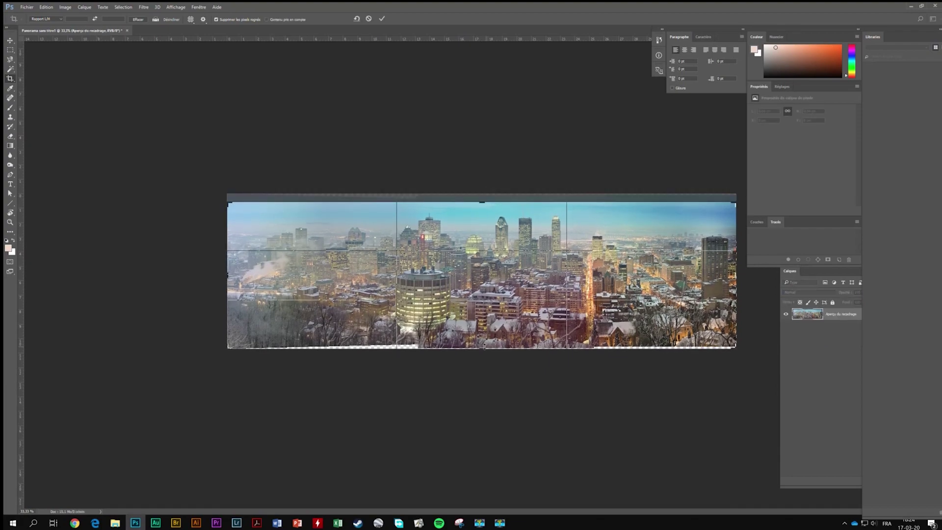
drag(482, 348, 482, 345)
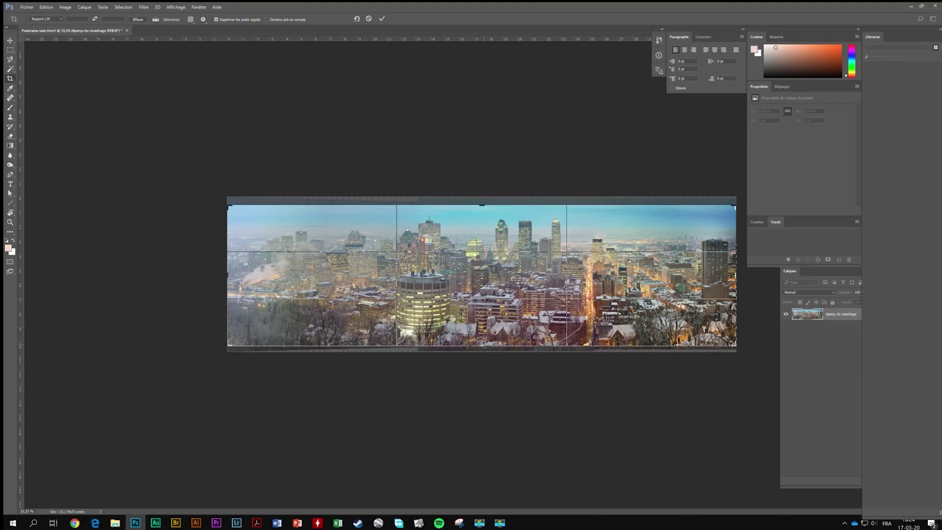
key(Return)
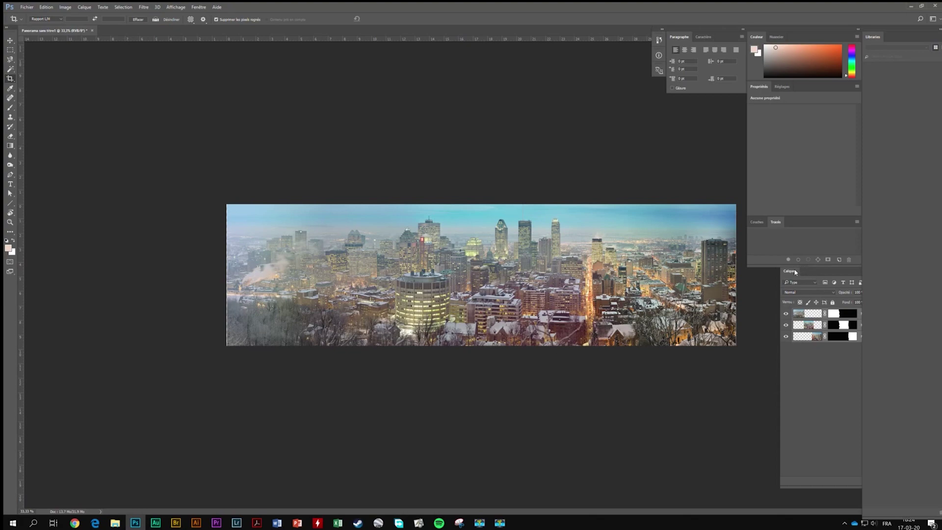
Flatten the panorama's three masked layers into a single background layer.
drag(795, 272, 784, 149)
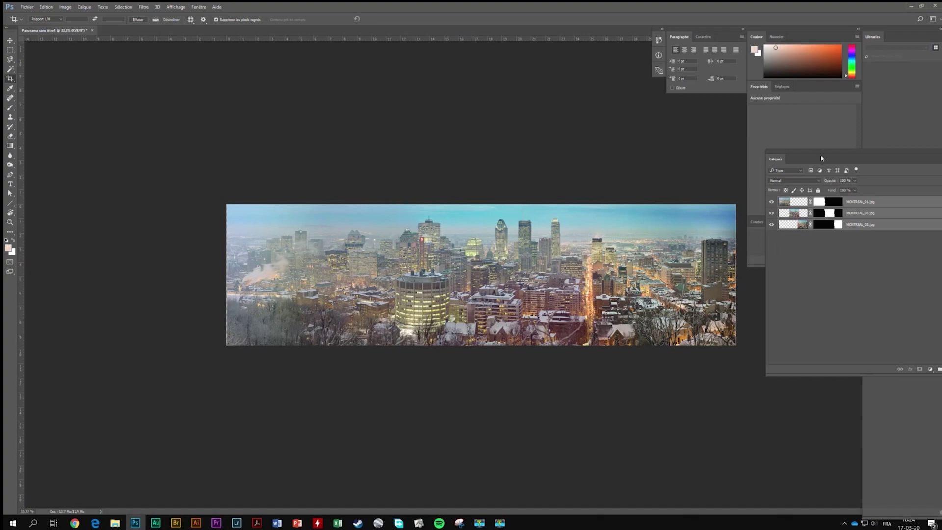
drag(821, 155, 752, 197)
click(900, 200)
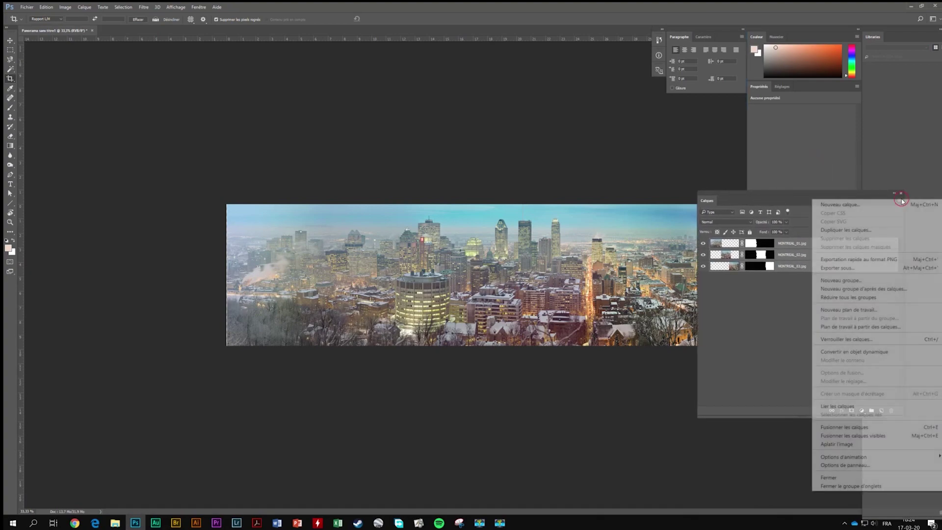
click(837, 436)
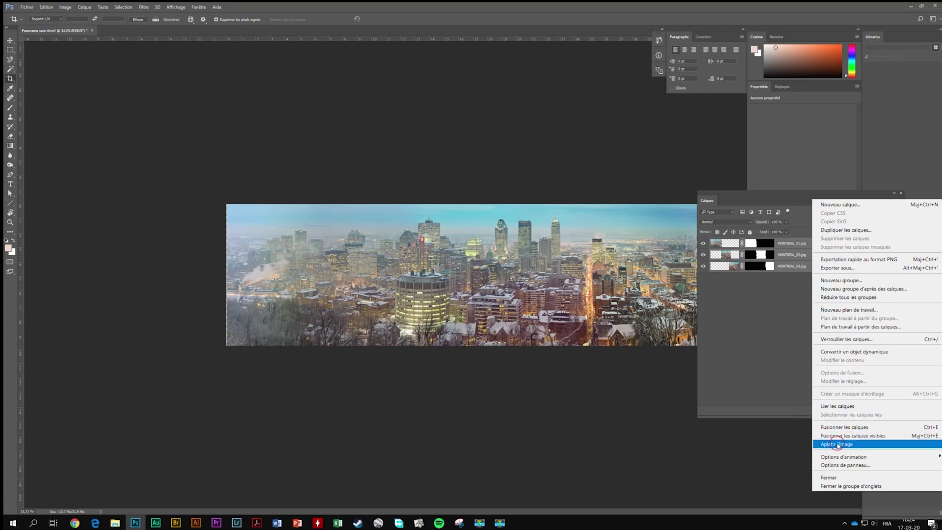
drag(775, 193, 801, 290)
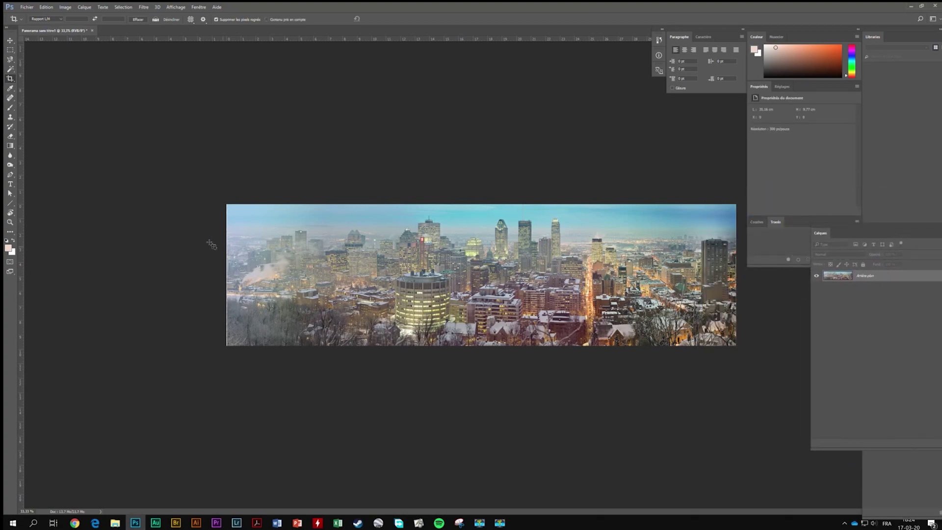
Make an elliptical selection over the dark tower and adjoining sky near the panorama's right edge.
click(10, 222)
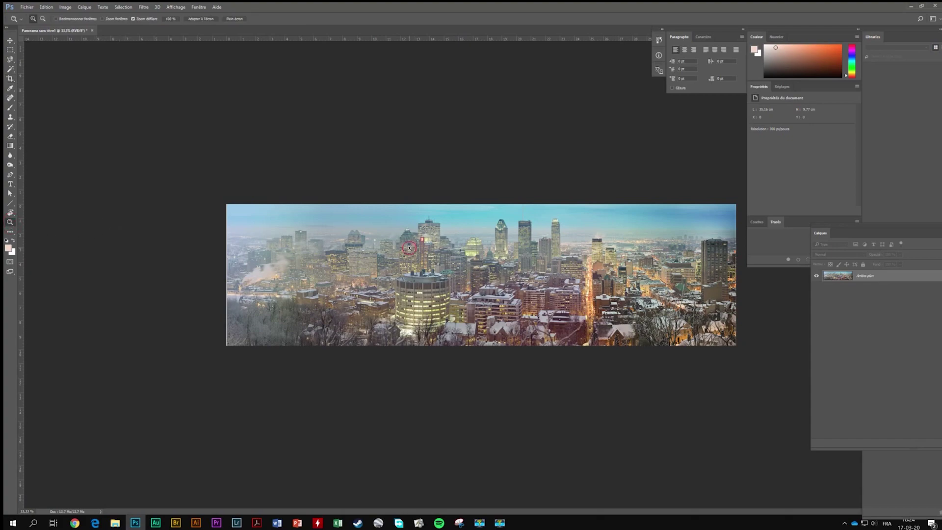
click(457, 266)
scroll(633, 309, right, 10)
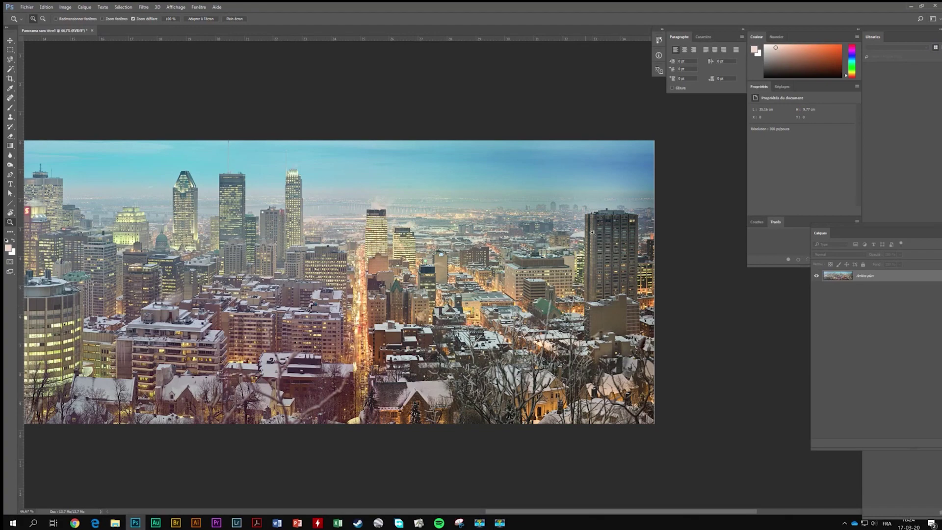
drag(256, 306, 147, 343)
drag(297, 310, 381, 276)
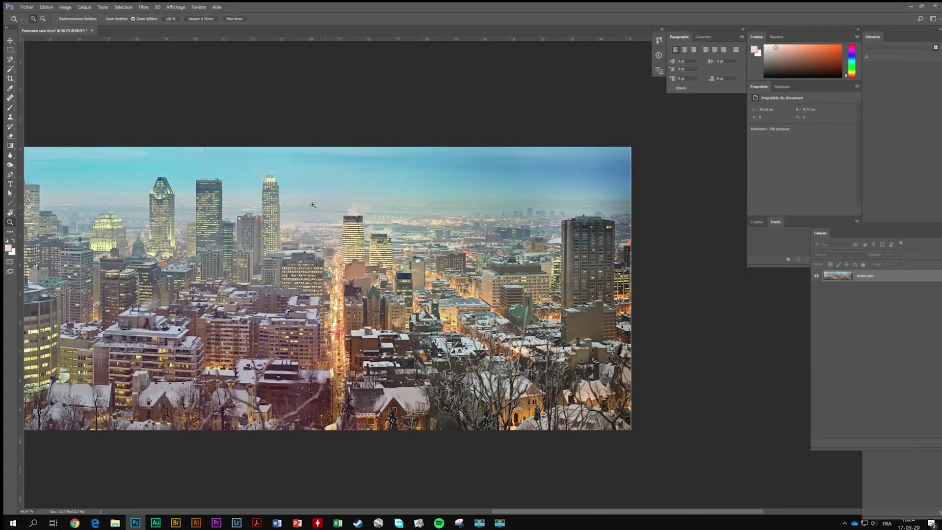
click(11, 50)
drag(10, 50, 28, 59)
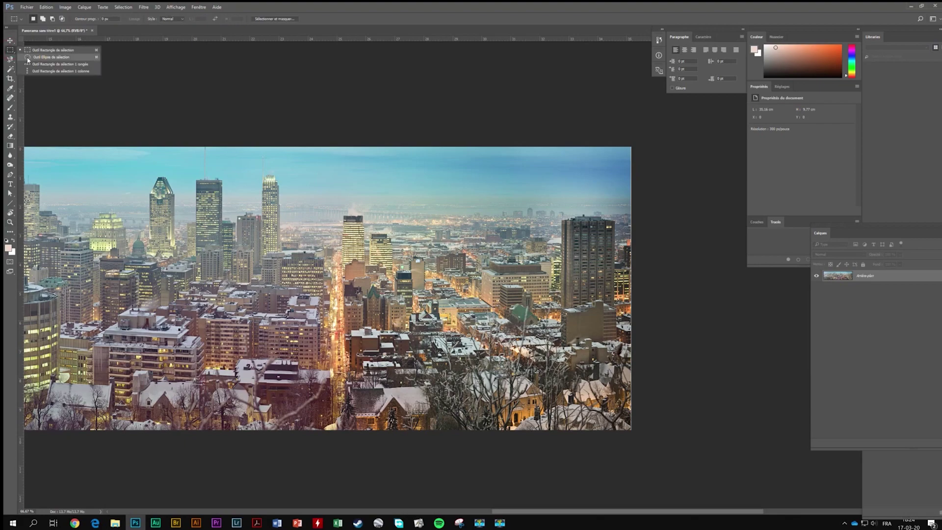
click(54, 57)
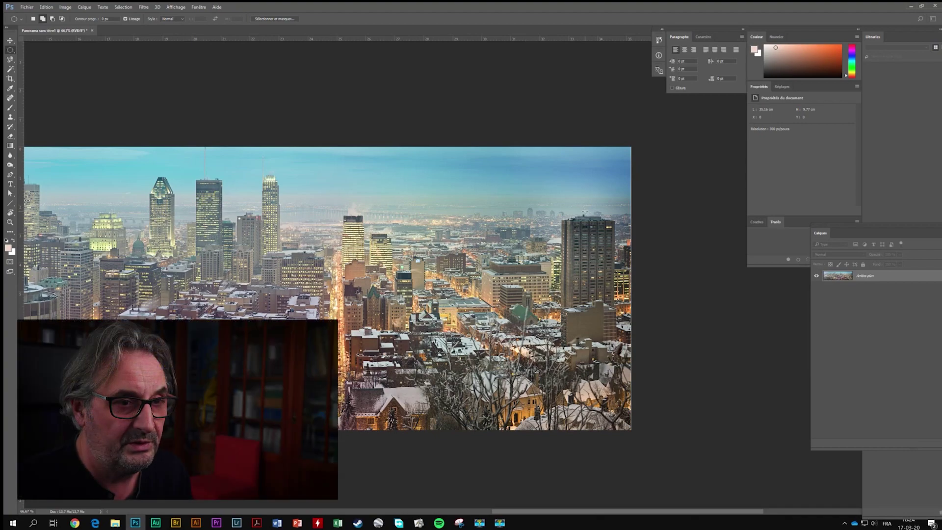
drag(583, 211, 652, 283)
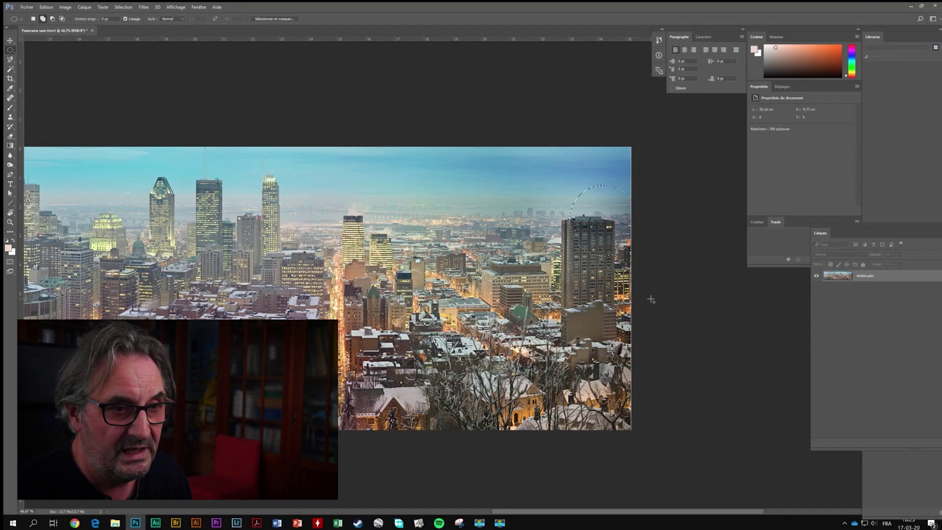
Shift the elliptical selection left and up to centre it on the dark tower, and expand the selection outward.
key(shift+Up)
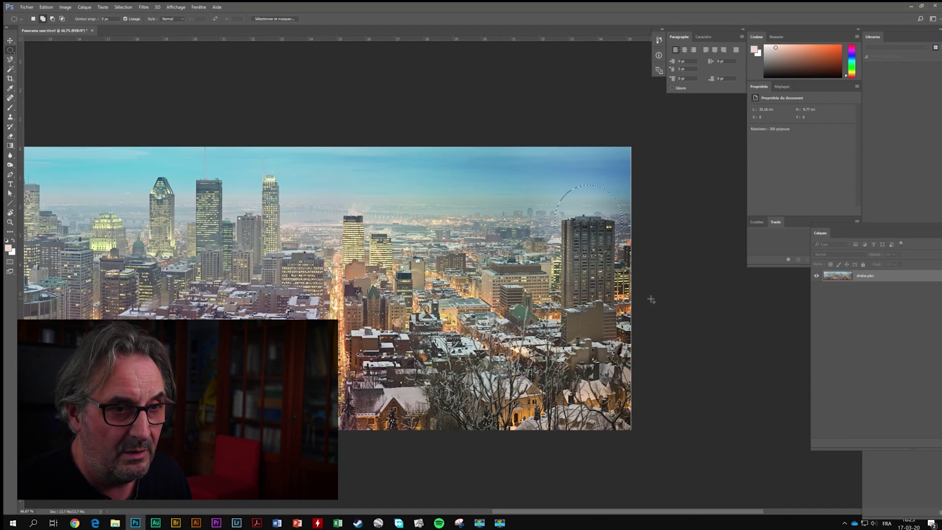
key(shift+Left)
key(shift+Up)
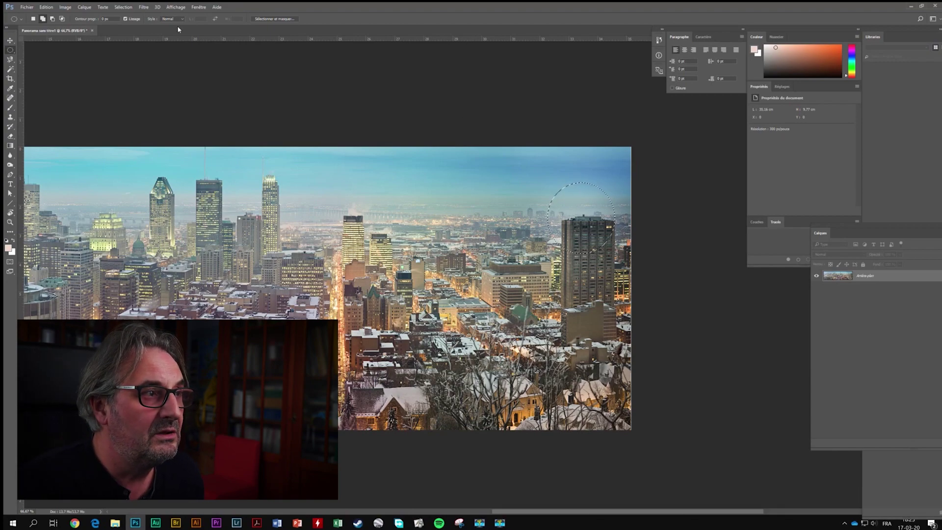
click(122, 7)
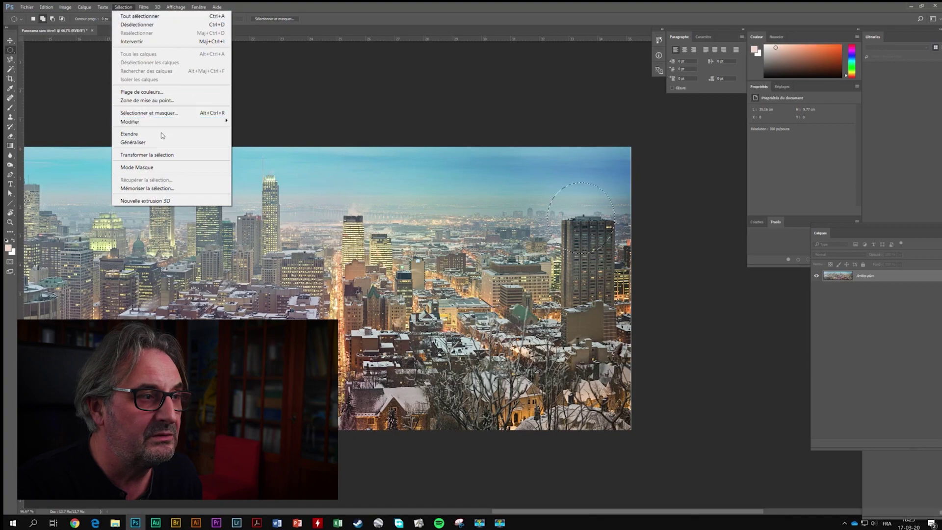
mouse_move(165, 122)
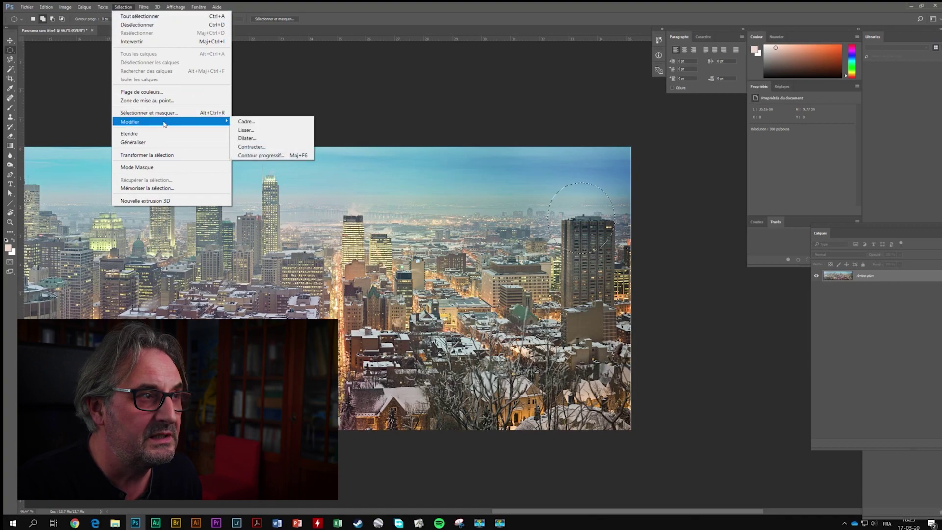
click(246, 139)
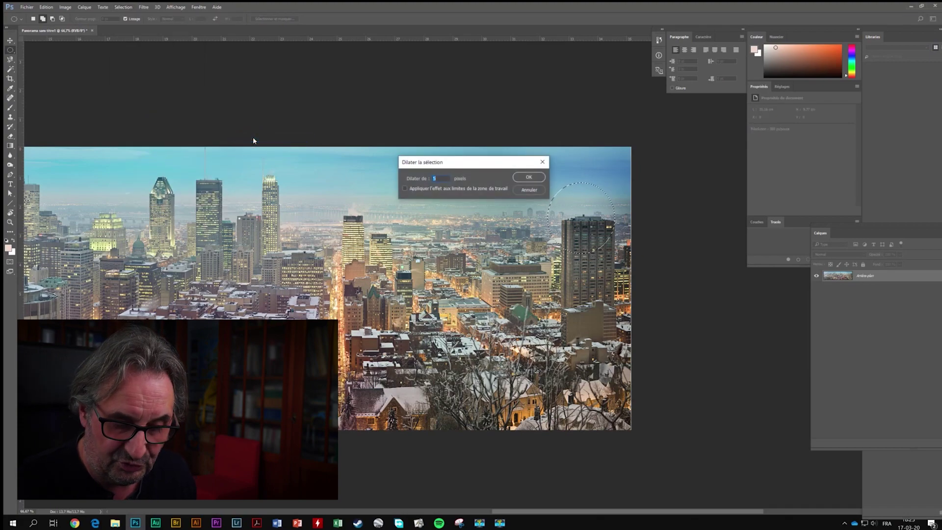
key(Return)
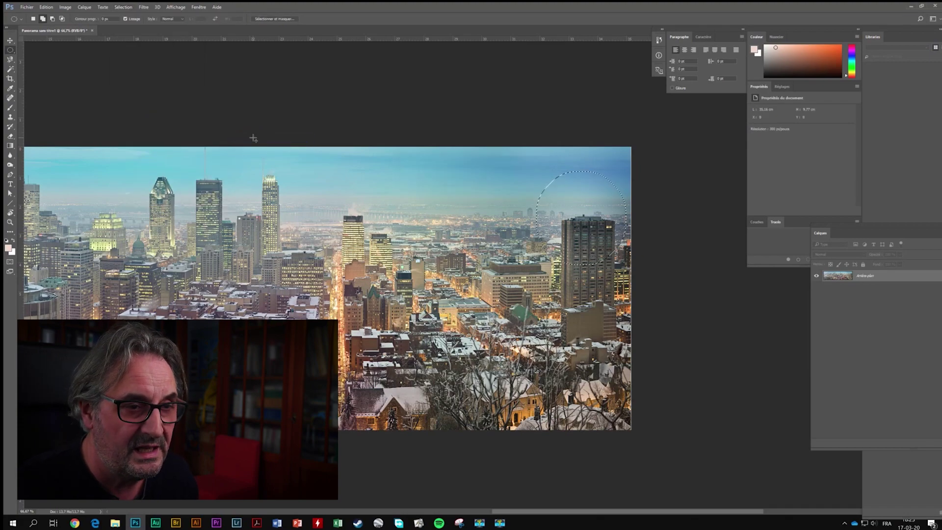
Feather the expanded selection around the dark tower with a radius of 100 pixels.
click(128, 10)
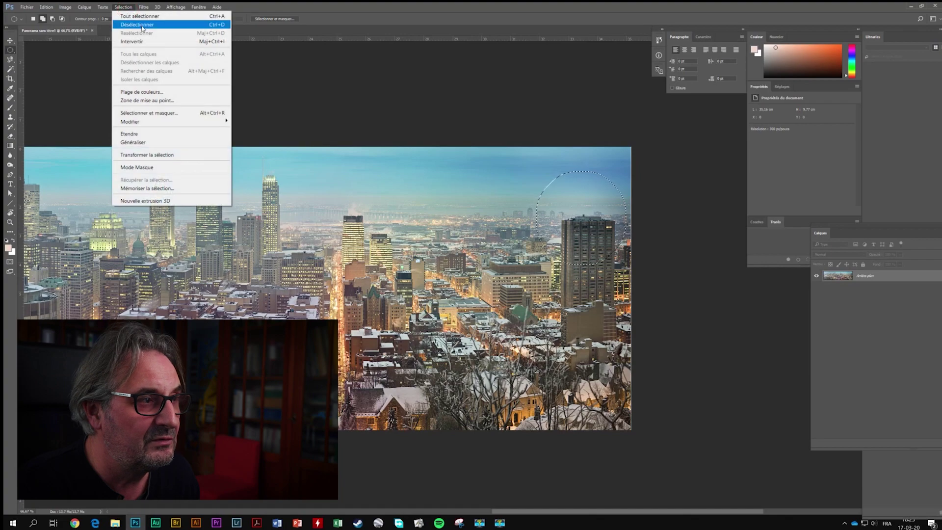
mouse_move(224, 122)
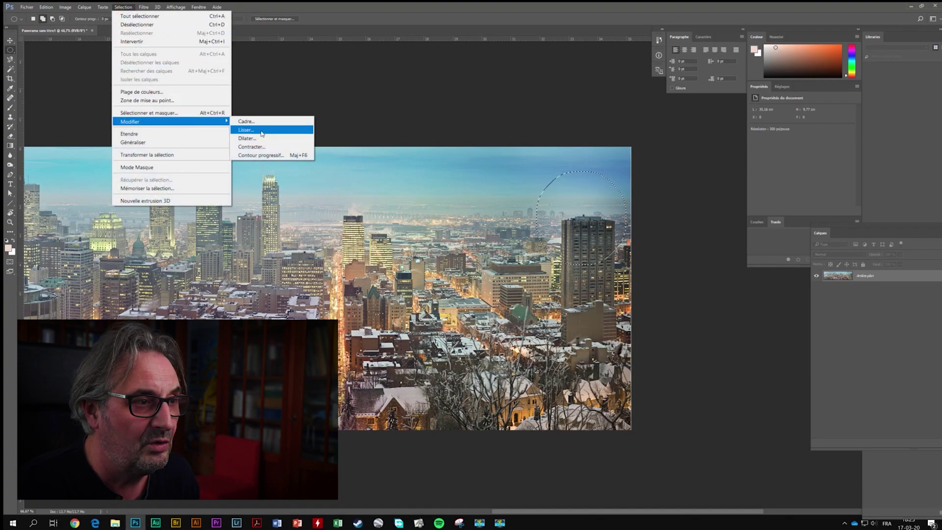
click(263, 156)
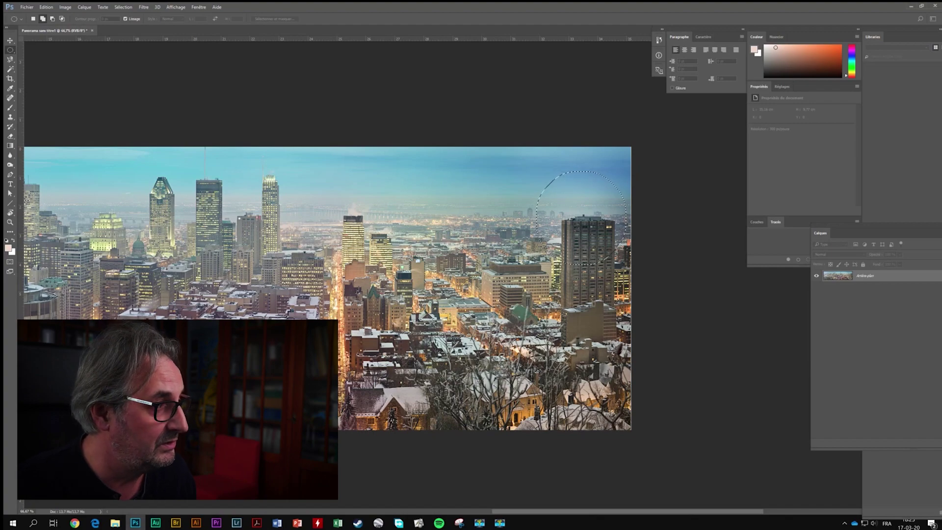
drag(194, 169, 503, 82)
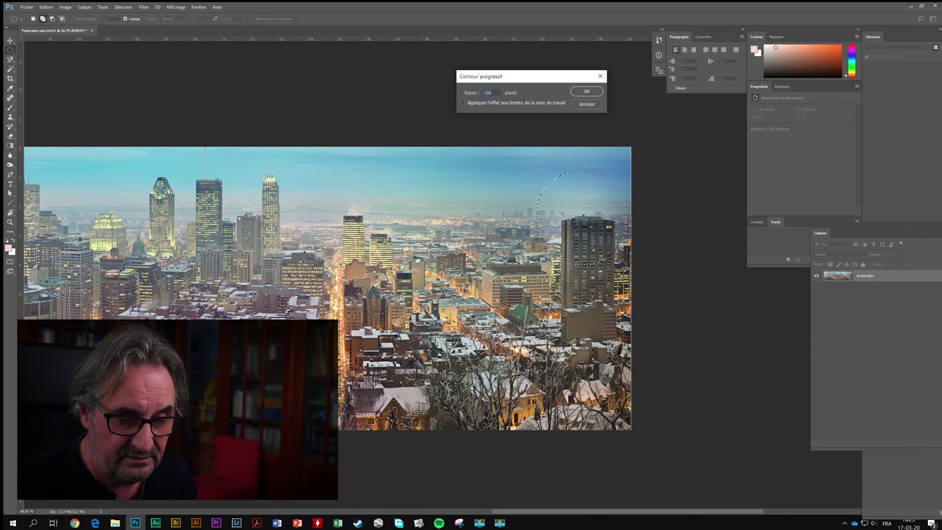
key(Return)
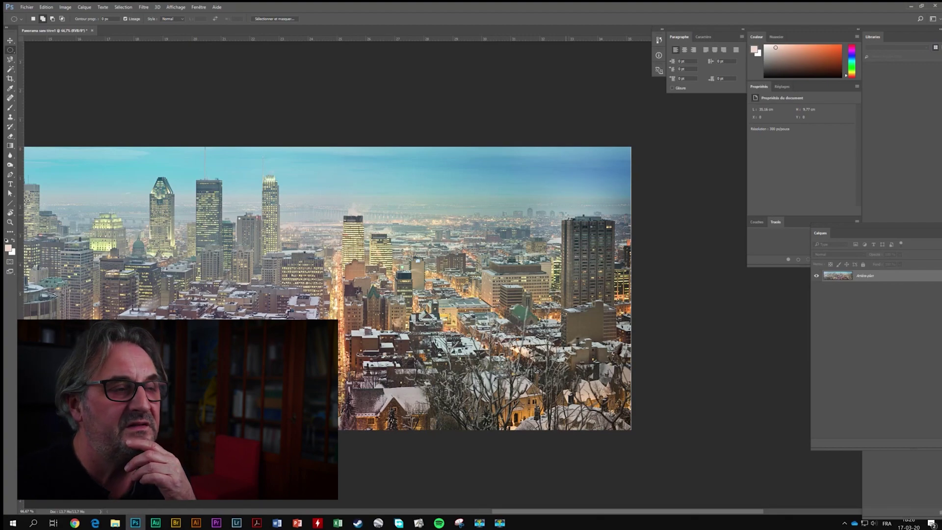
Adjust the feathered area's Levels on the RGB channel, setting the midtone input to 0.91 and the highlight input to 245.
click(67, 7)
mouse_move(73, 30)
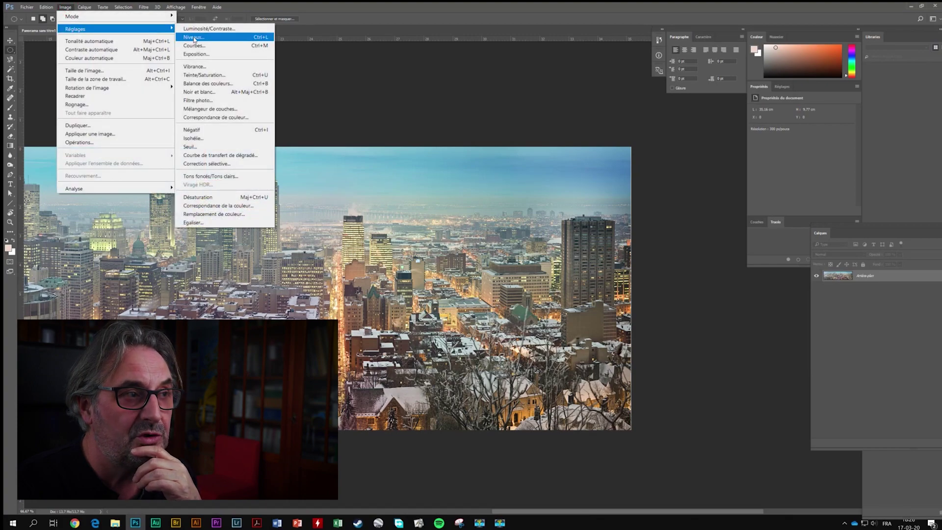
click(244, 42)
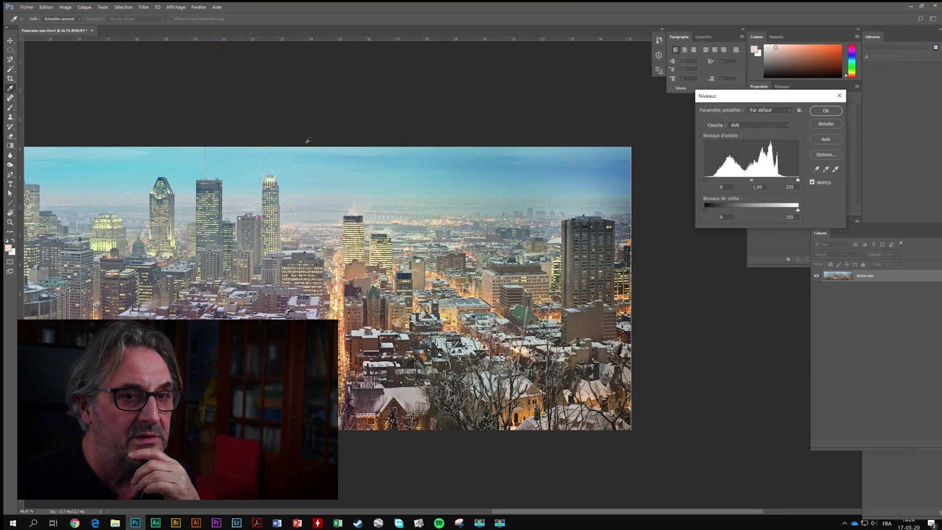
drag(725, 97, 680, 204)
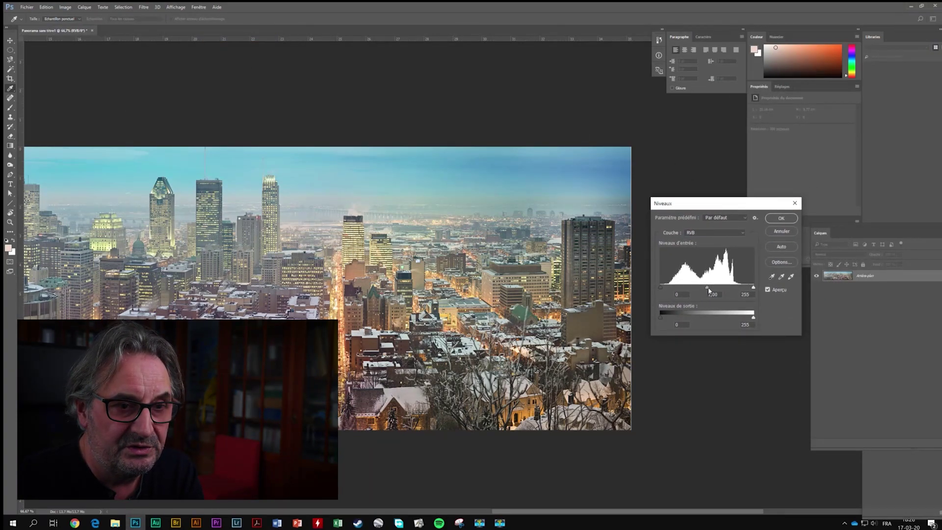
drag(711, 291, 707, 292)
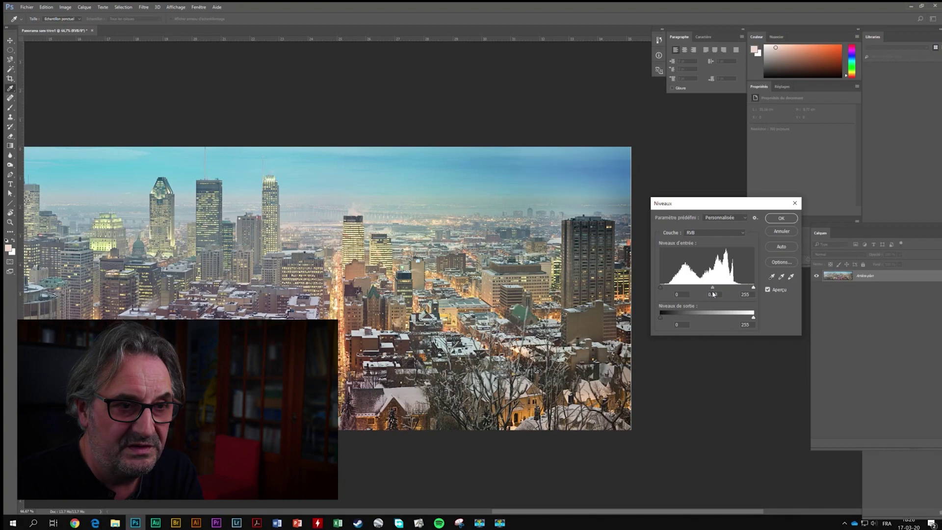
drag(709, 293, 710, 292)
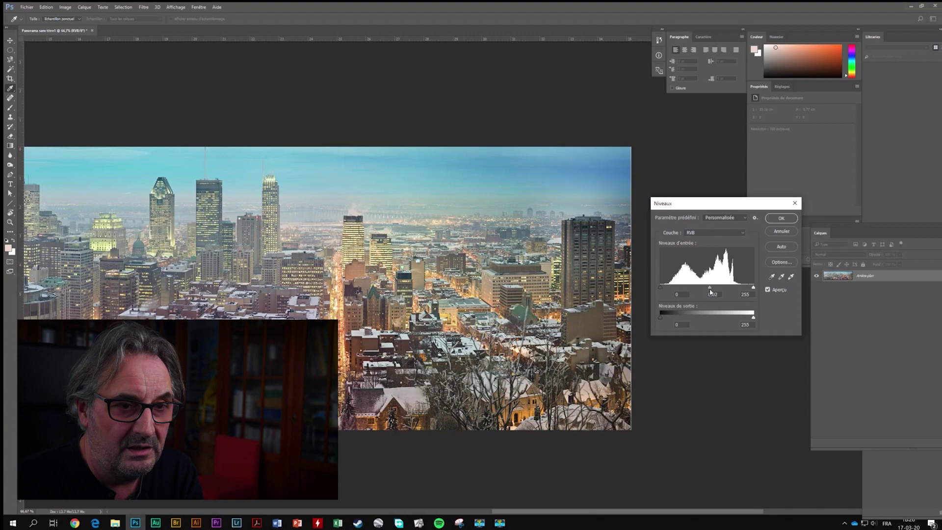
drag(754, 291, 745, 291)
click(749, 294)
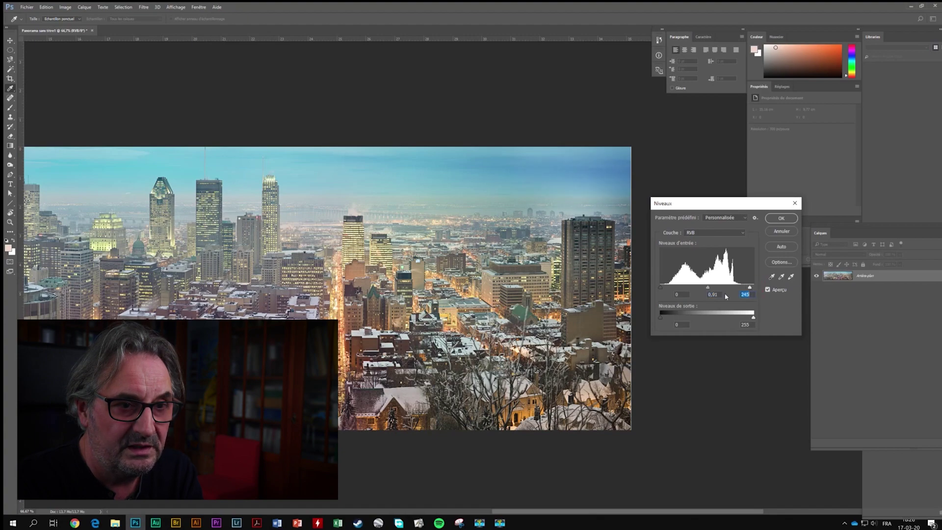
click(776, 219)
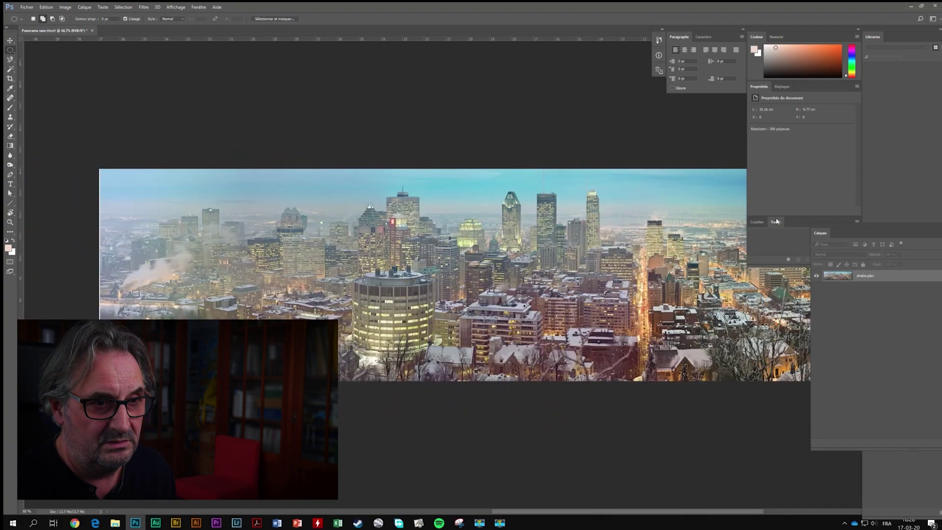
Zoom the panorama out to 25% and move the floating layers panel closer to the image.
key(ctrl+minus)
key(ctrl+minus)
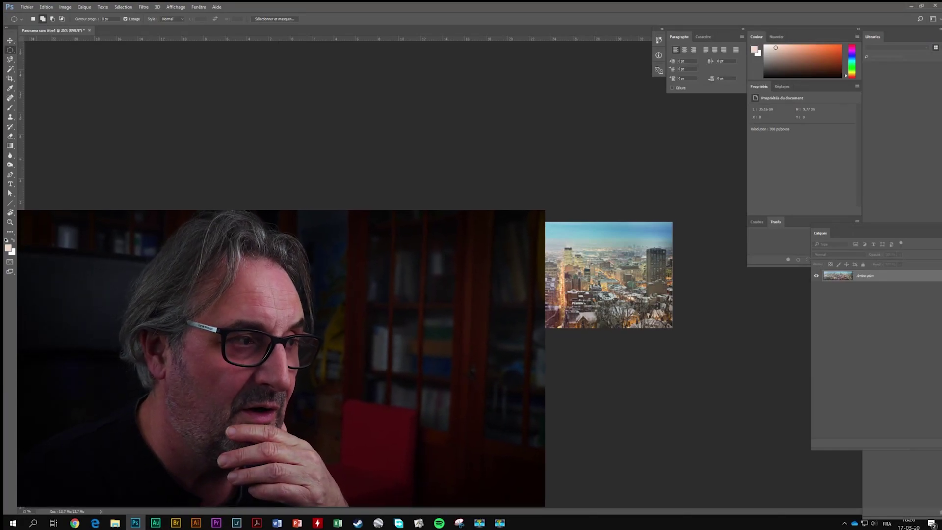
click(10, 222)
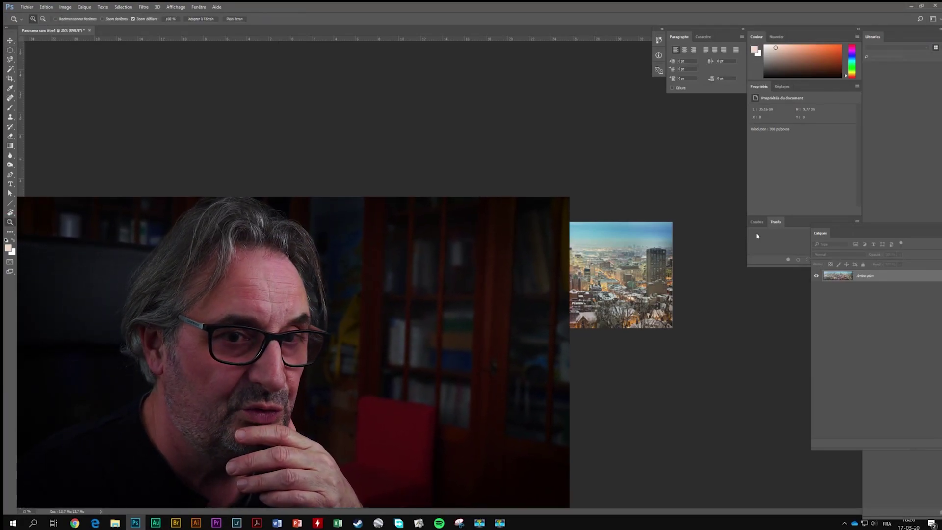
drag(843, 225, 701, 163)
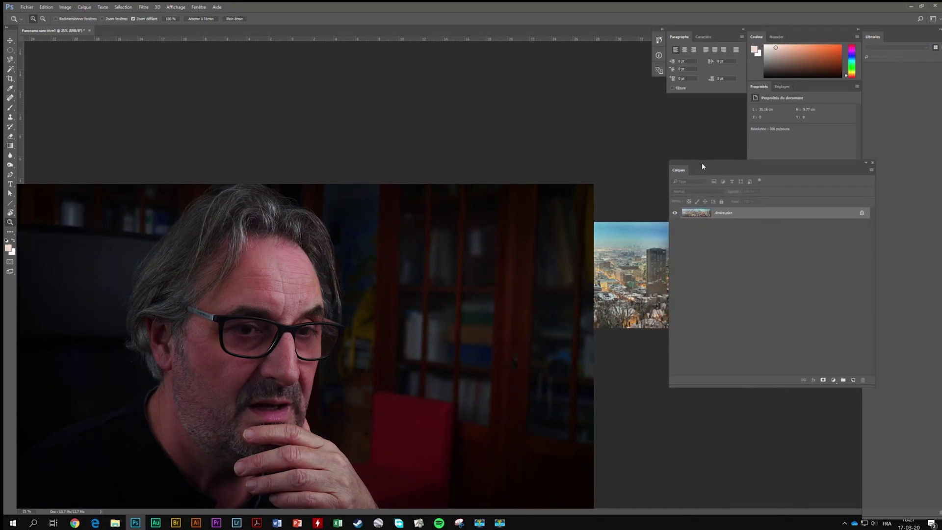